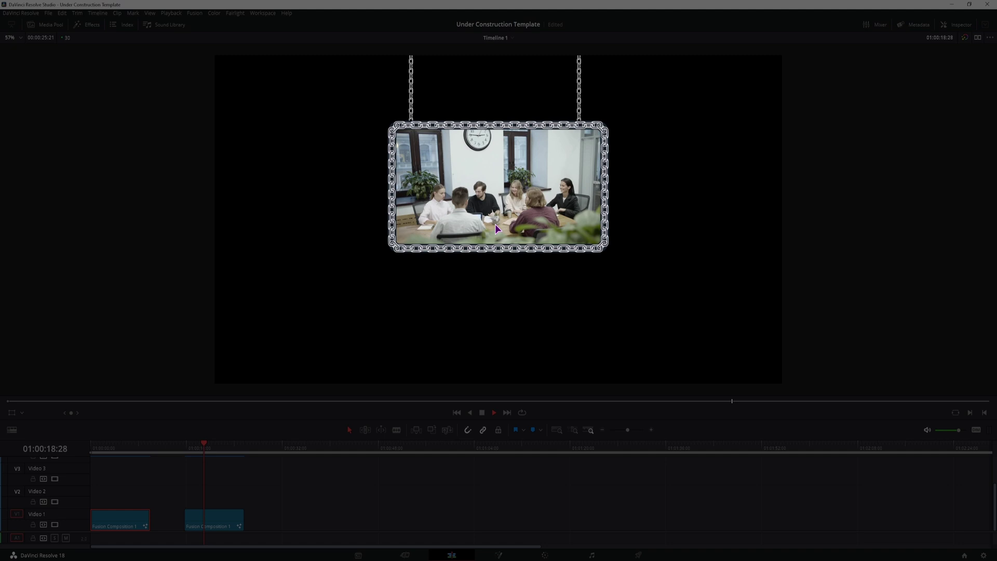
Step: Stop playback of the chain-hung meeting footage preview
key(space)
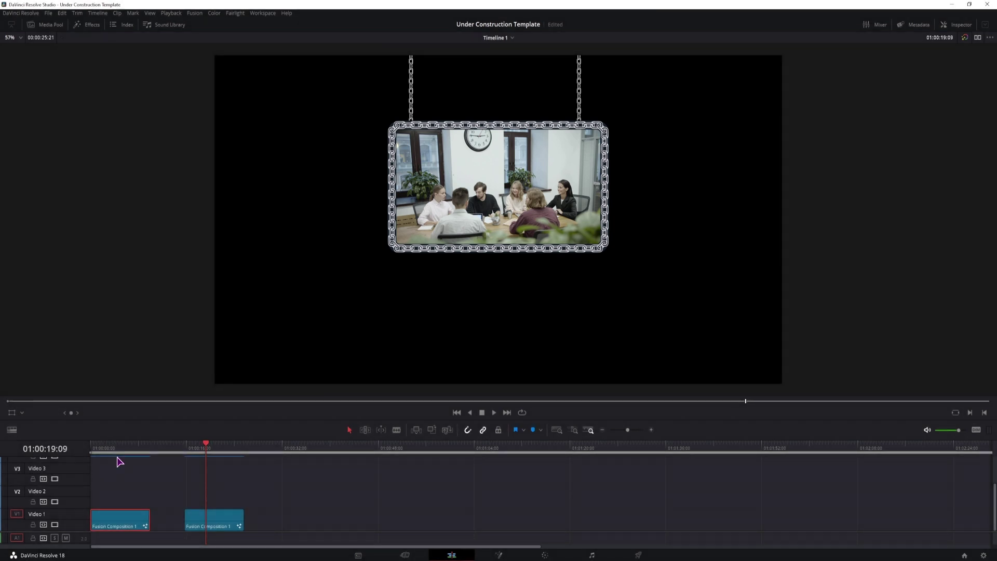
Step: Open the Under Construction composition in Fusion and play Merge4 from the start, then stop
click(117, 457)
click(498, 555)
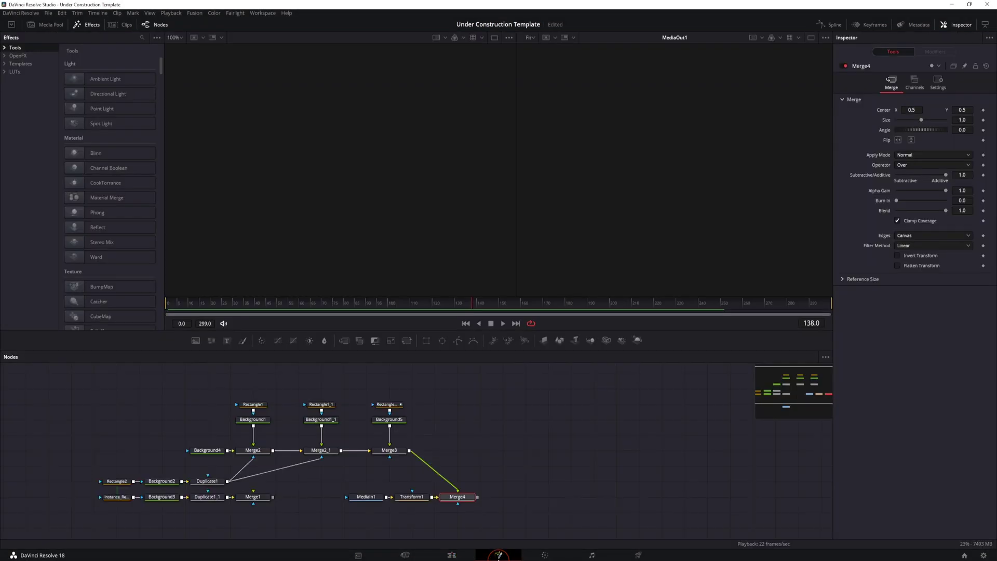
key(2)
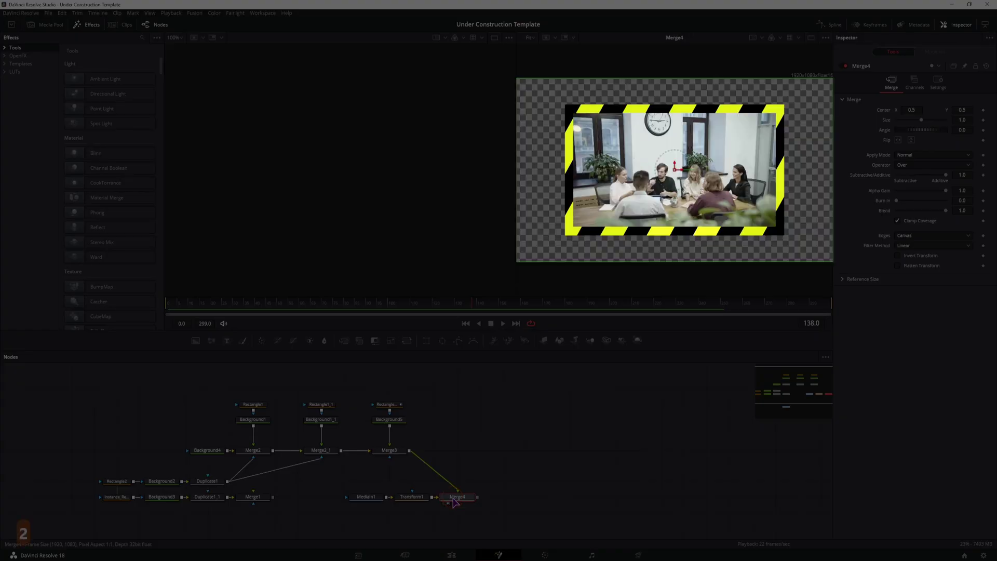
click(179, 303)
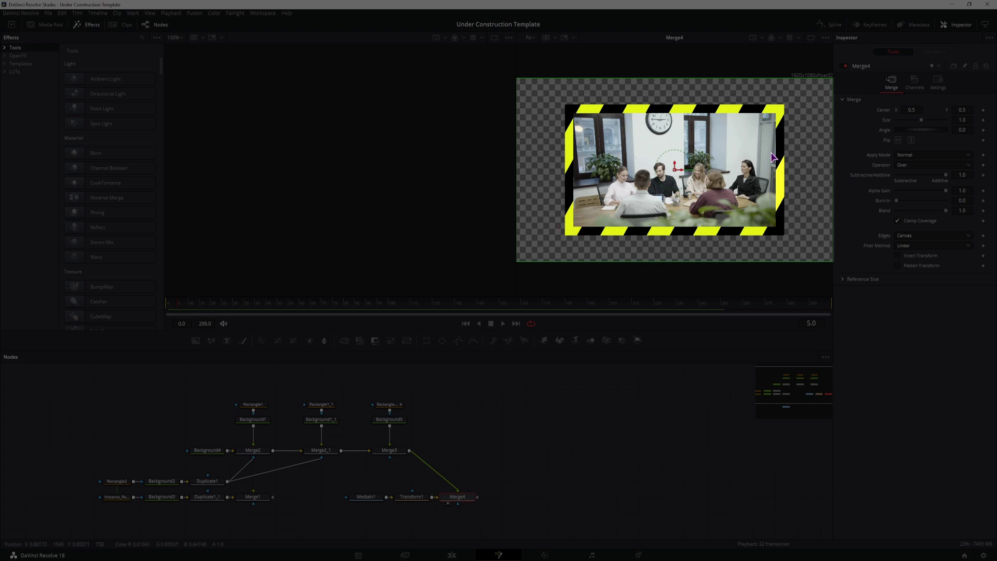
key(space)
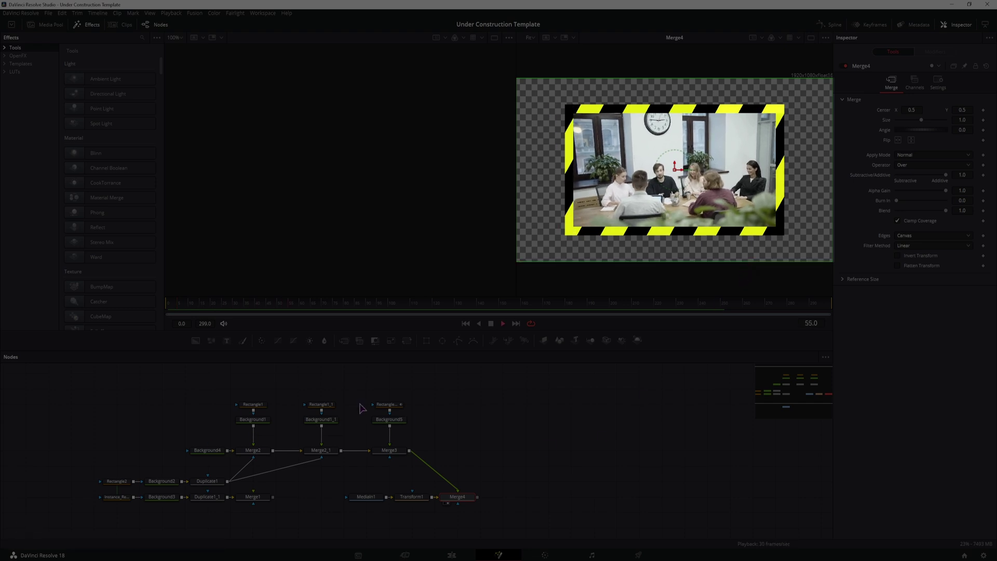
key(space)
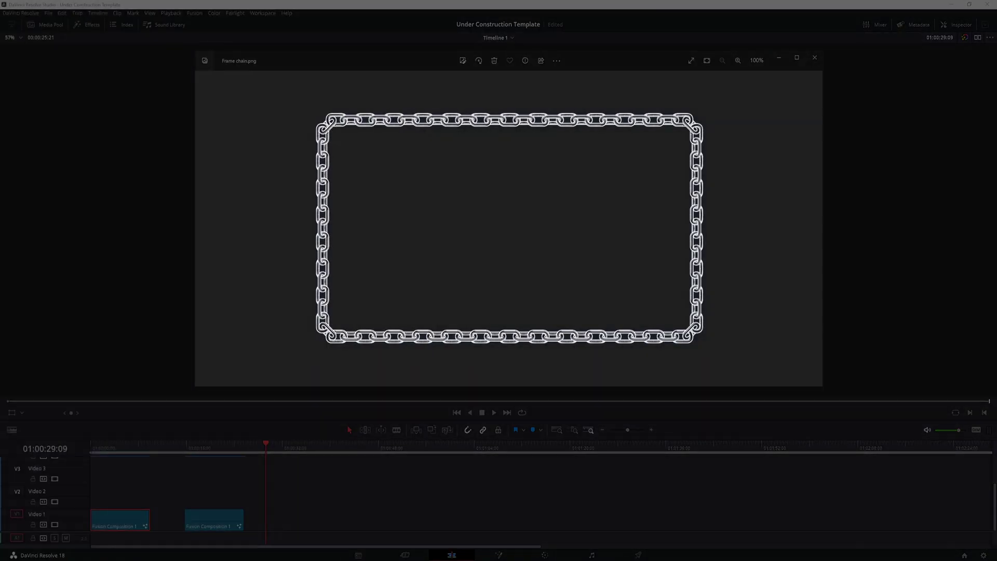
Step: Page through the Frame halloween, Frame rope, Rope chain and Rope halloween images, then close Photos
key(Right)
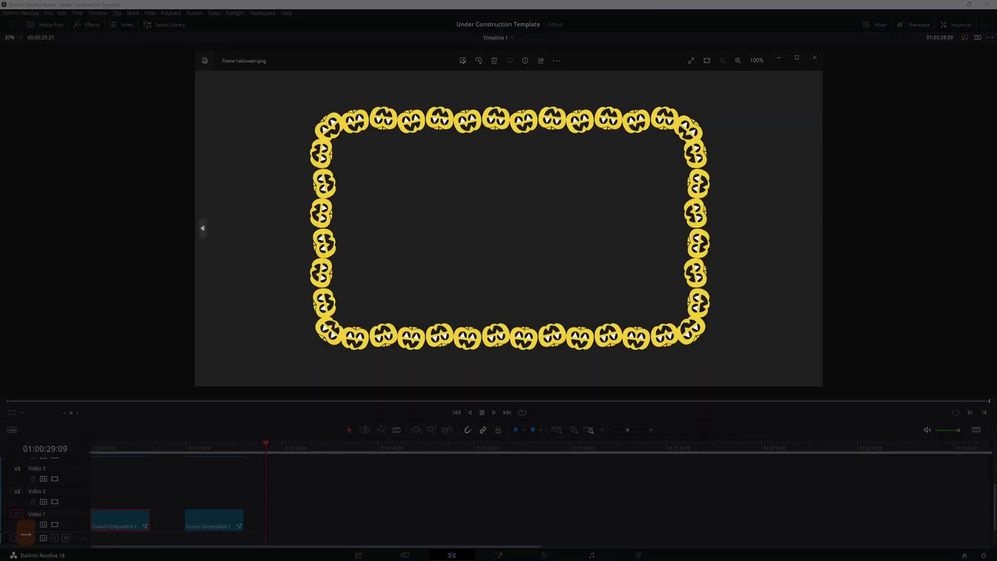
key(Right)
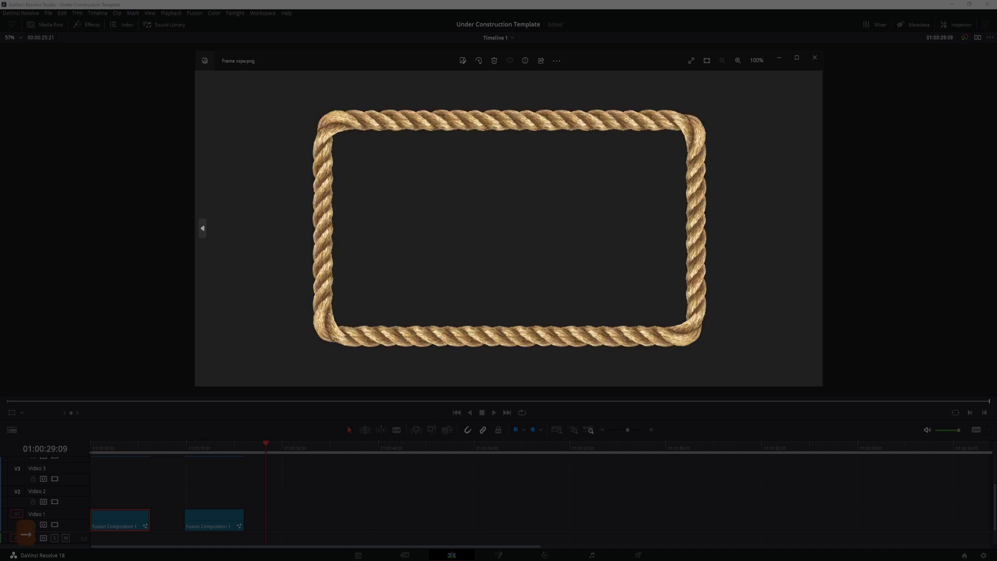
key(Right)
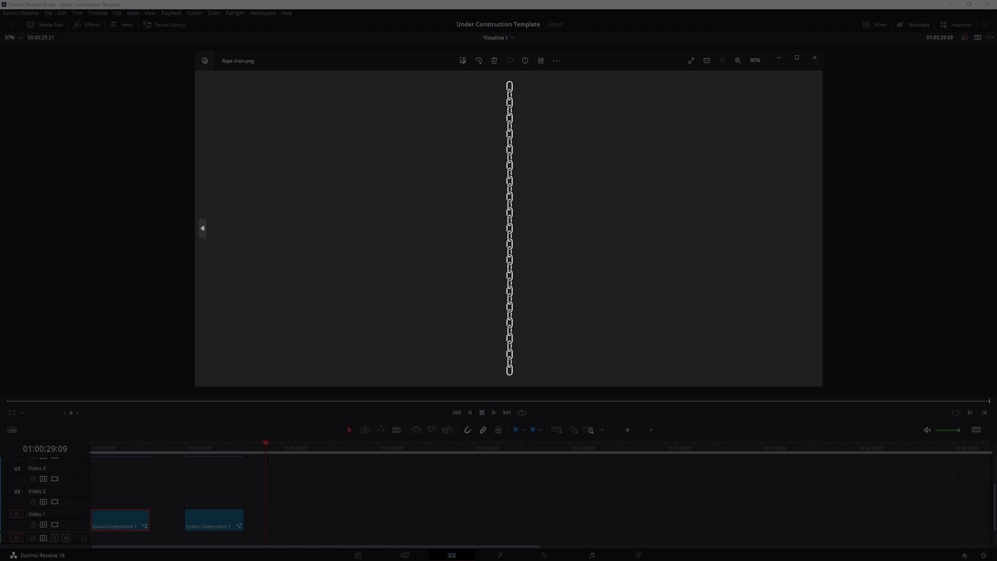
key(Right)
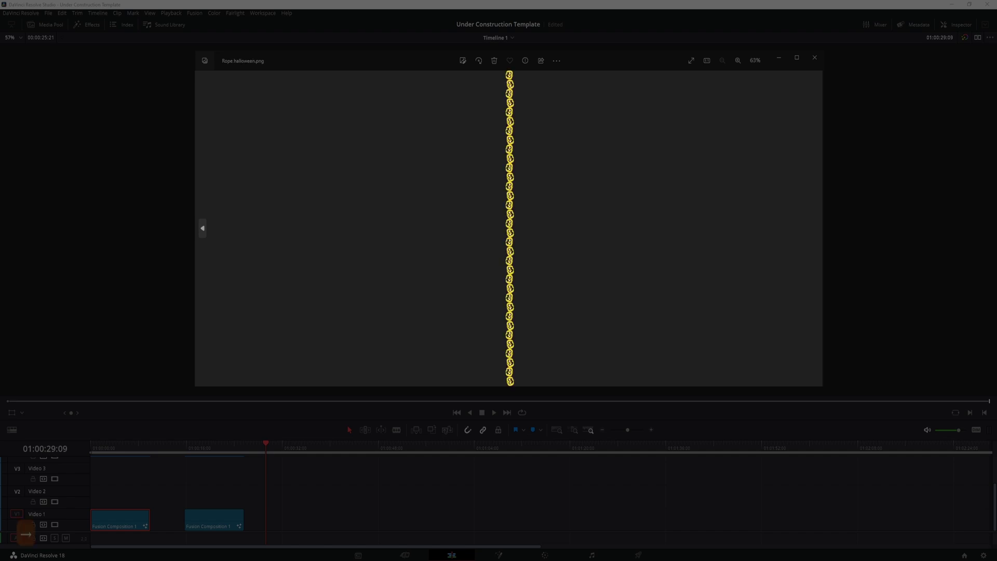
key(Right)
key(Escape)
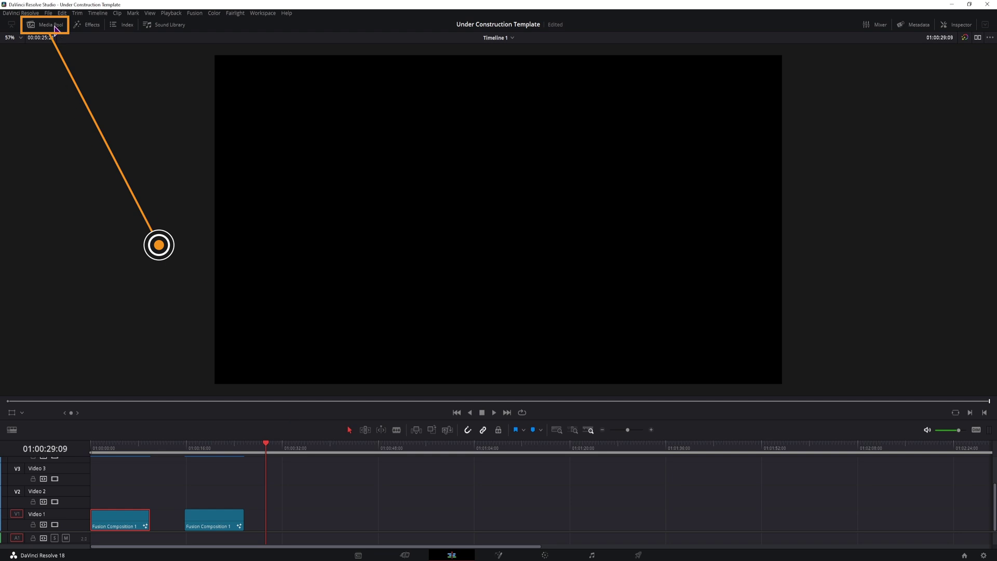
Step: Create a 10-second Fusion composition named 'Template' and drop it on Video 1 after the existing clips
click(56, 27)
right_click(110, 280)
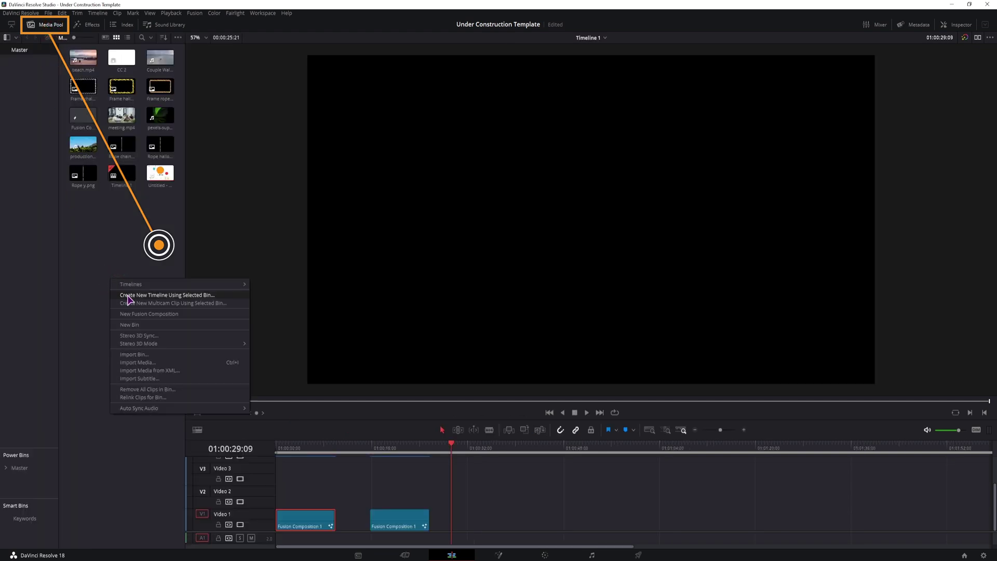
click(147, 314)
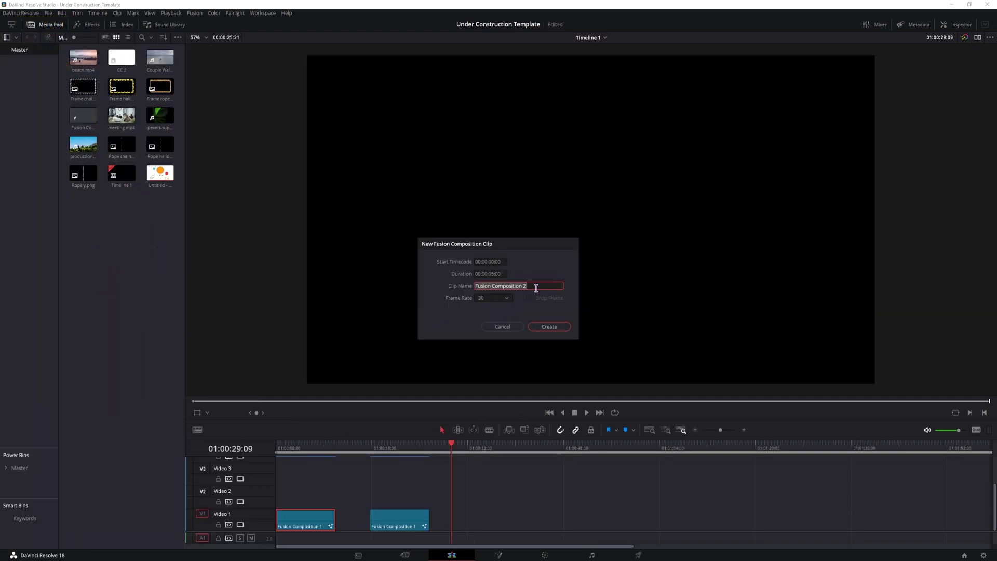
text(Template)
key(shift+Tab)
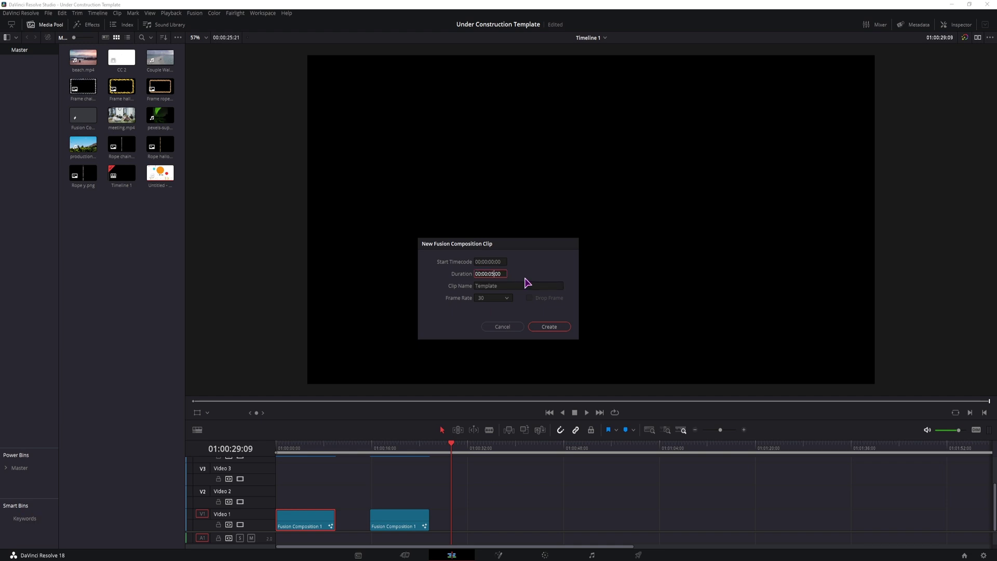
key(BackSpace)
key(BackSpace)
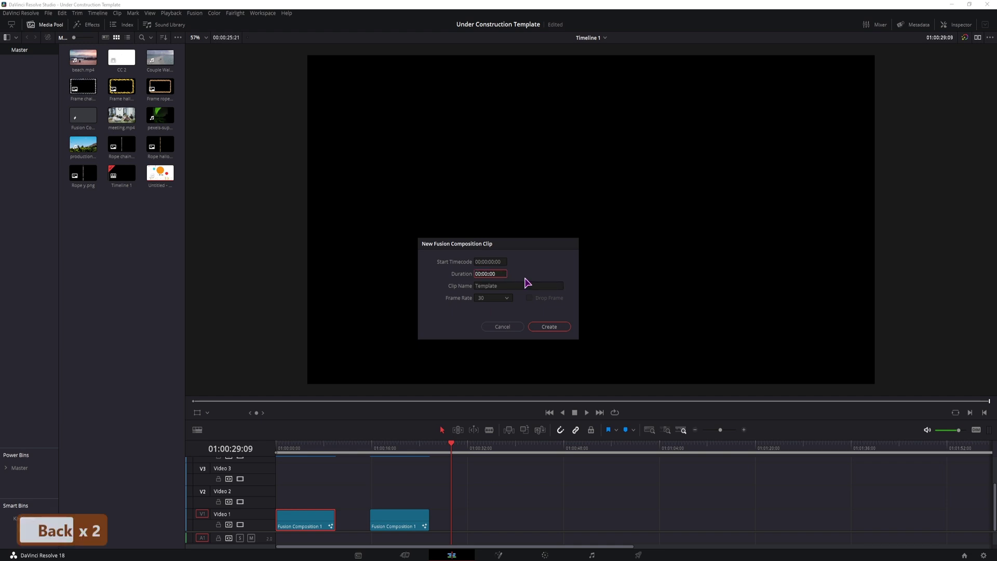
text(10)
click(549, 327)
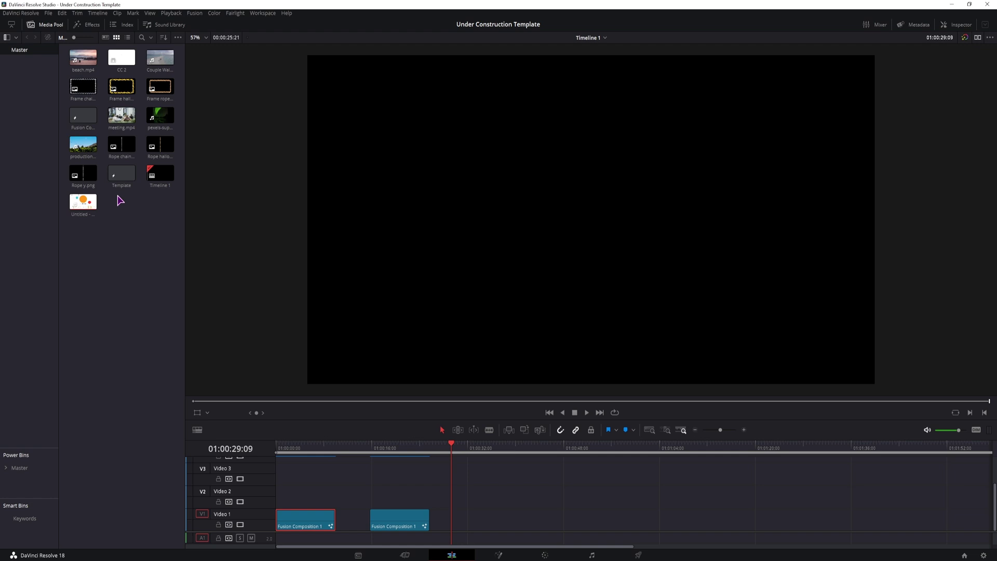
drag(121, 174, 483, 521)
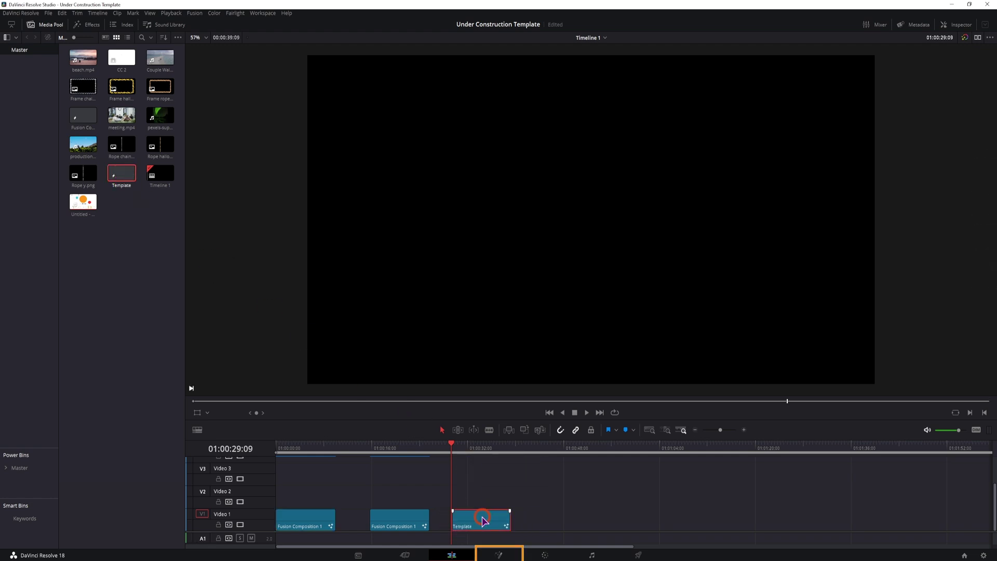
Step: In Fusion, move MediaOut1 right and add Frame chain.png and Rope chain.png as input nodes
click(498, 556)
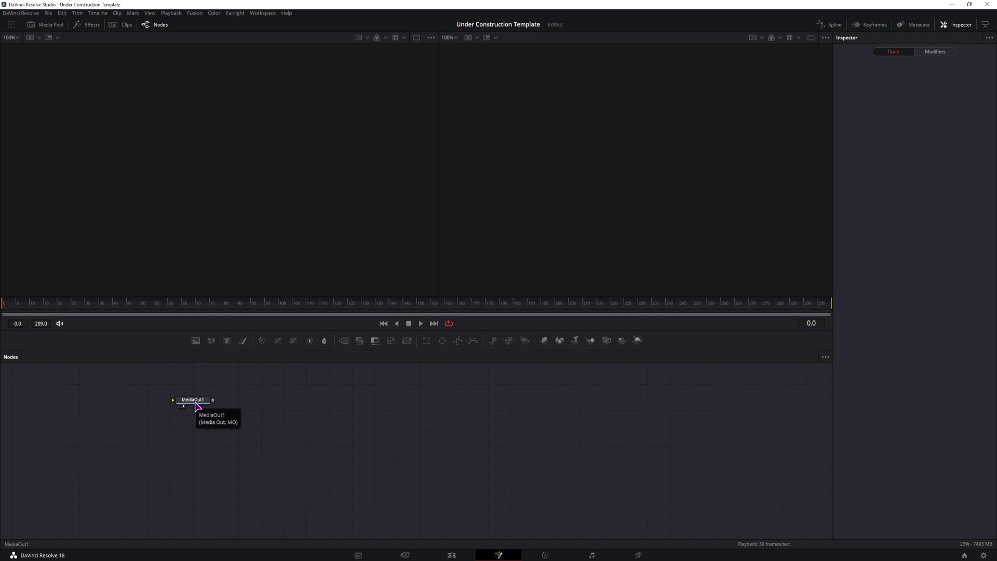
drag(190, 401, 526, 431)
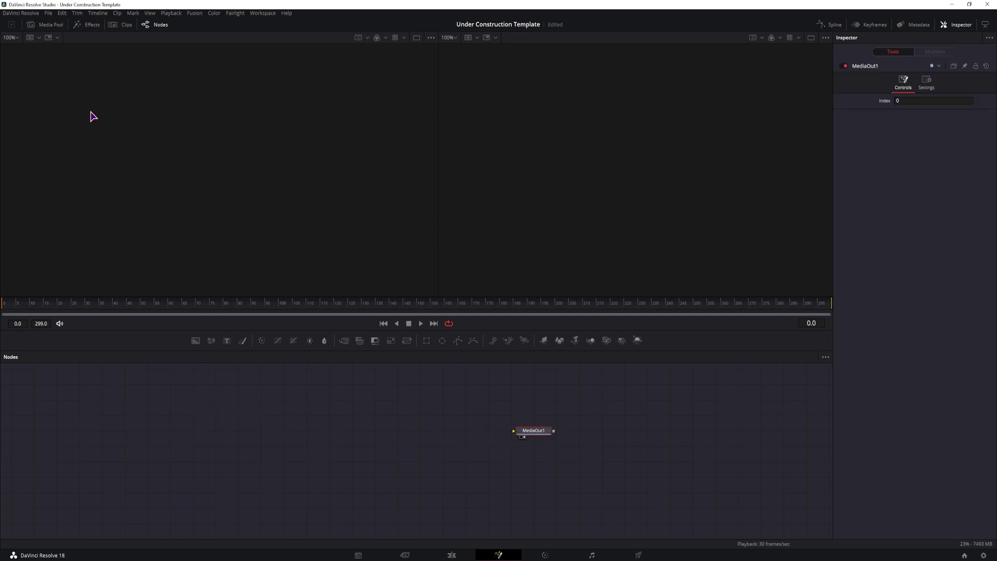
click(50, 25)
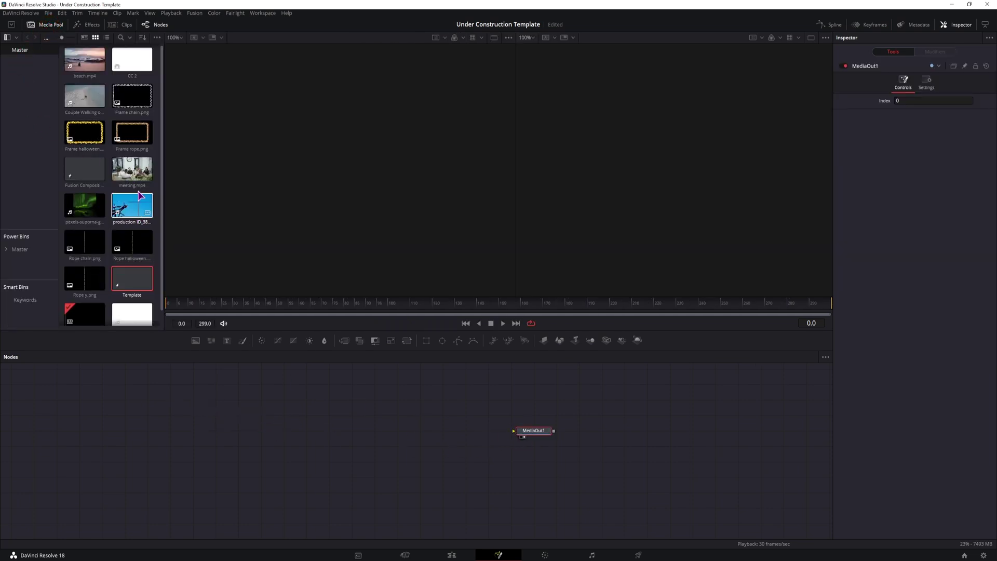
drag(134, 100, 171, 430)
scroll(80, 228, down, 1)
drag(80, 229, 174, 470)
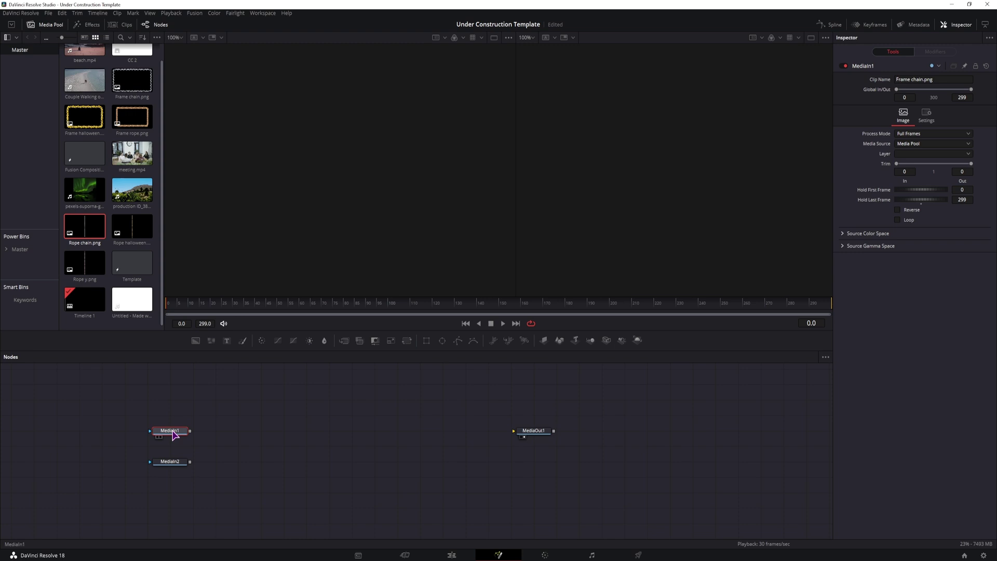
key(F2)
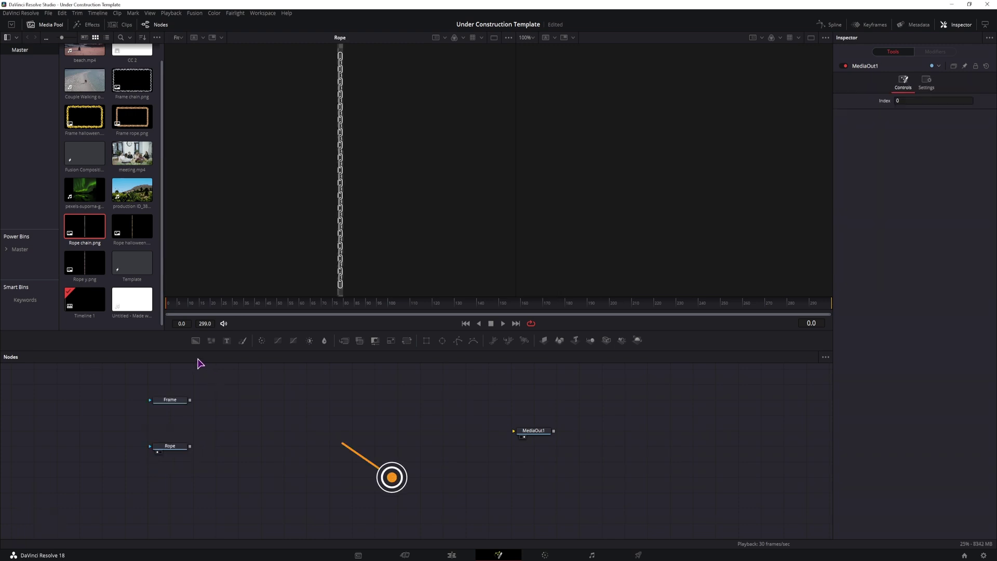
Step: Add a Background node and connect it to MediaOut1
drag(195, 340, 513, 430)
click(440, 479)
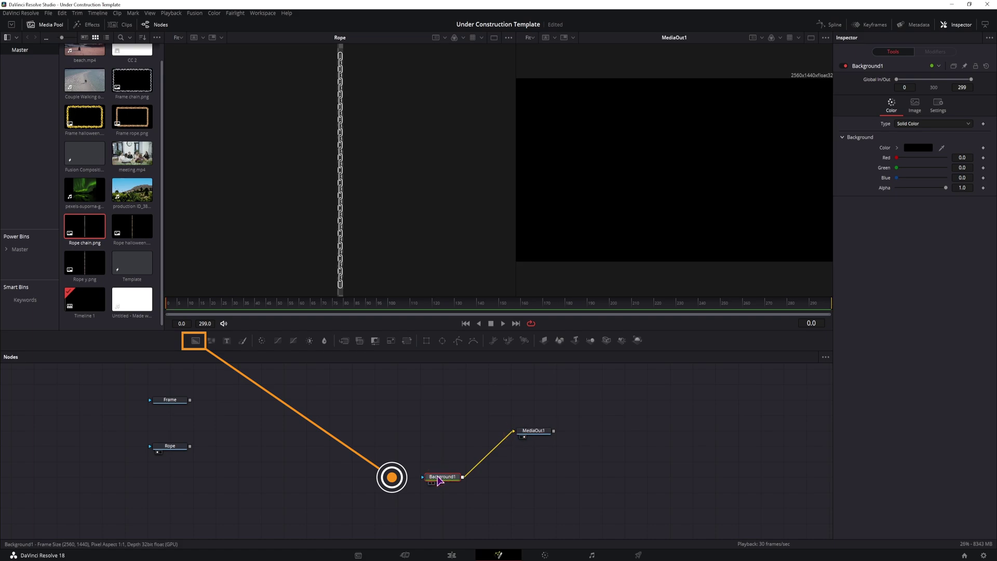
click(914, 104)
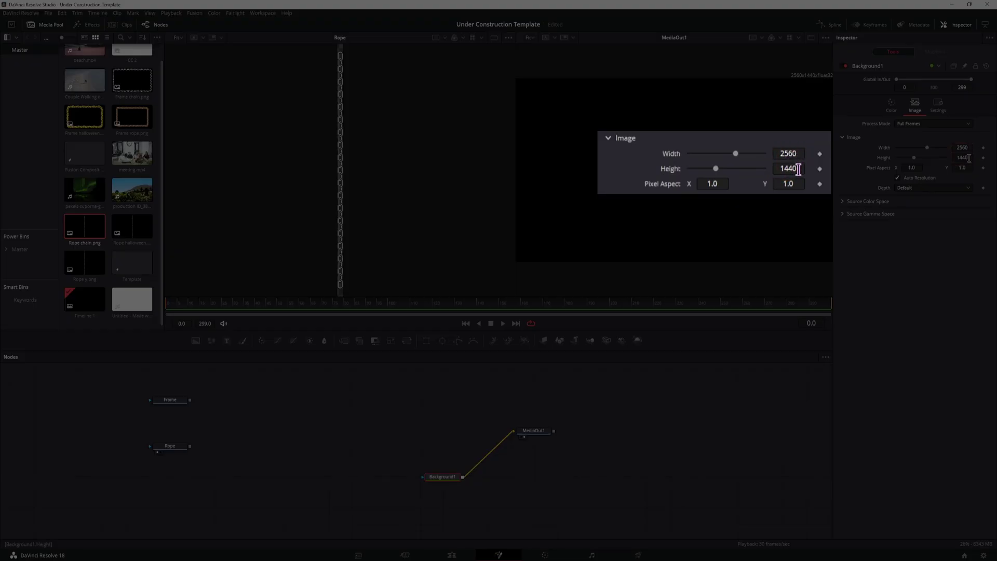
Step: Try a 1920x1080 background, then restore auto 2560x1440 resolution and set alpha to 0
click(898, 177)
double_click(966, 147)
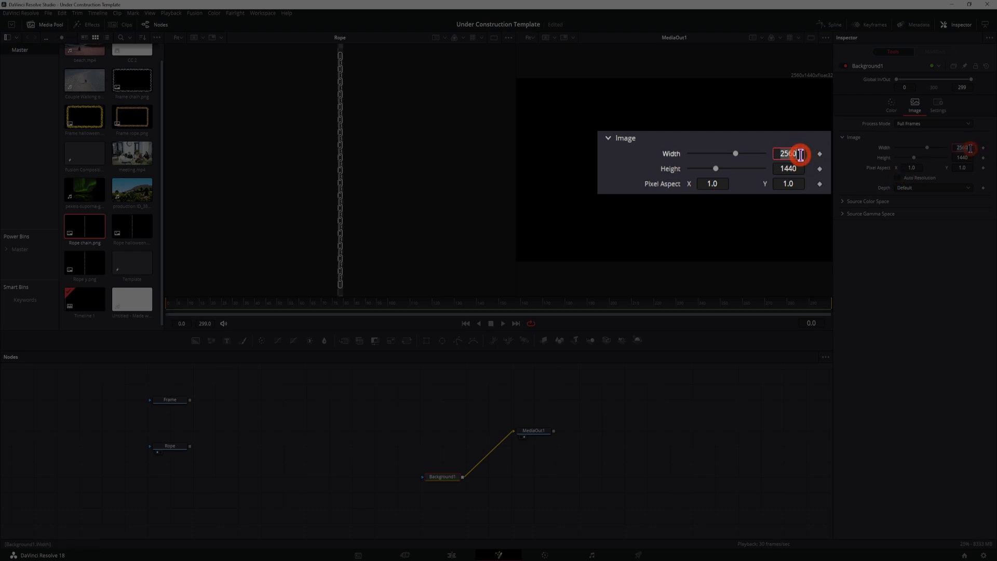
text(1920)
double_click(966, 157)
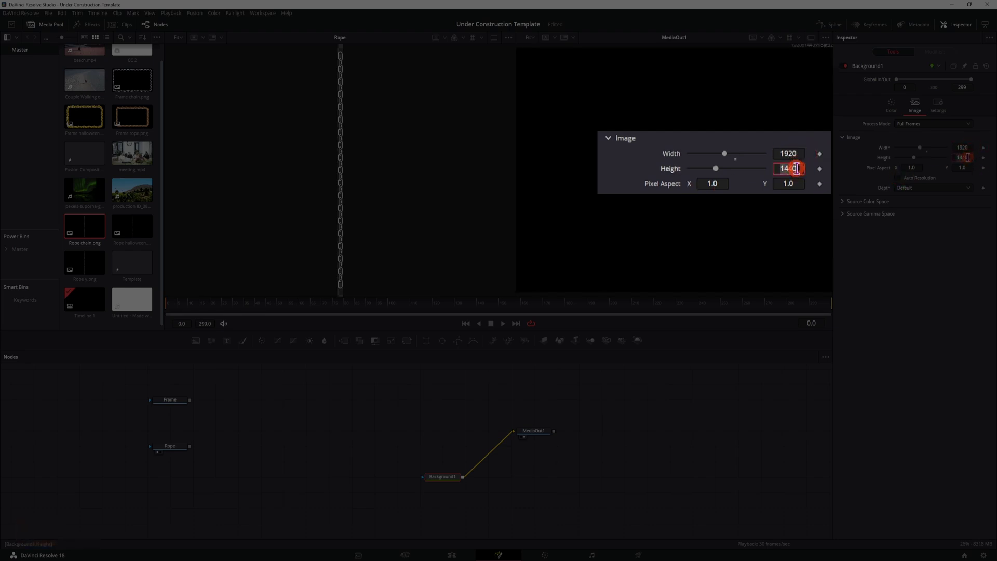
text(1080)
click(973, 279)
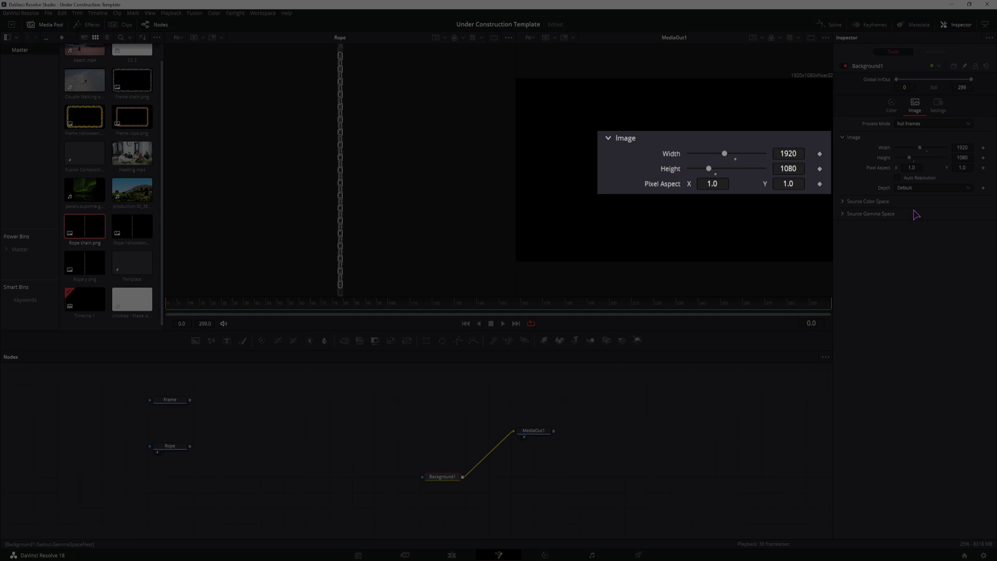
click(898, 178)
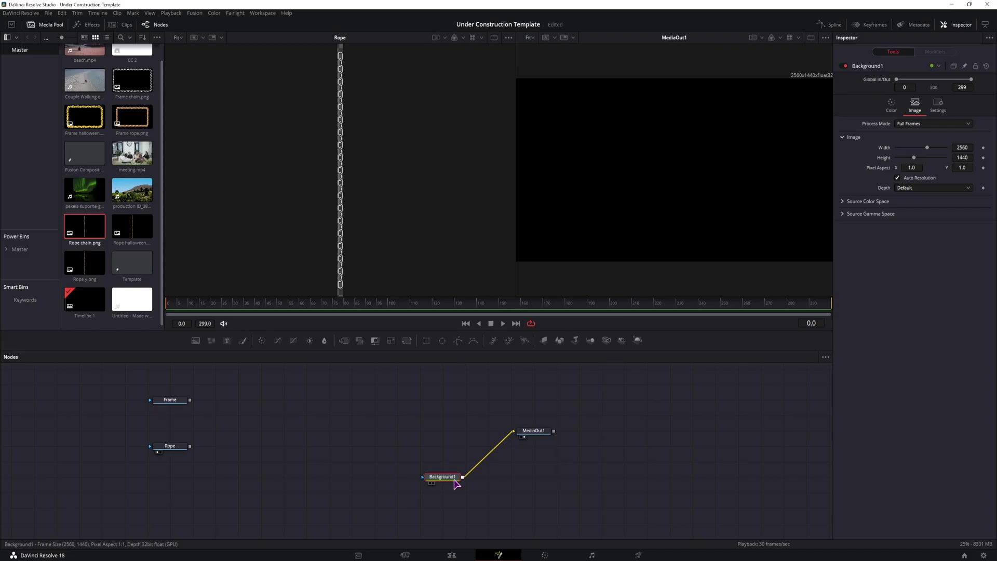
click(891, 104)
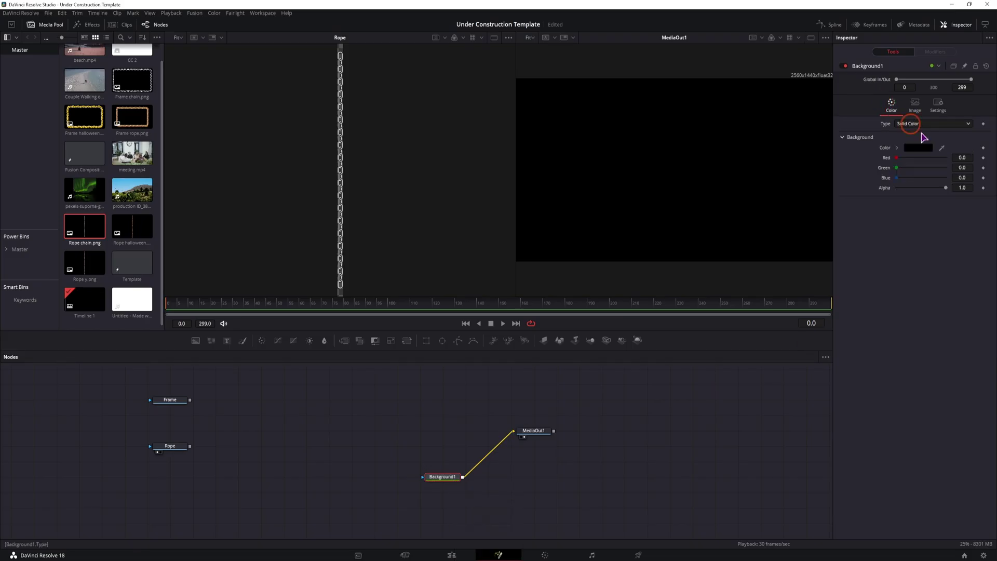
drag(948, 188, 876, 191)
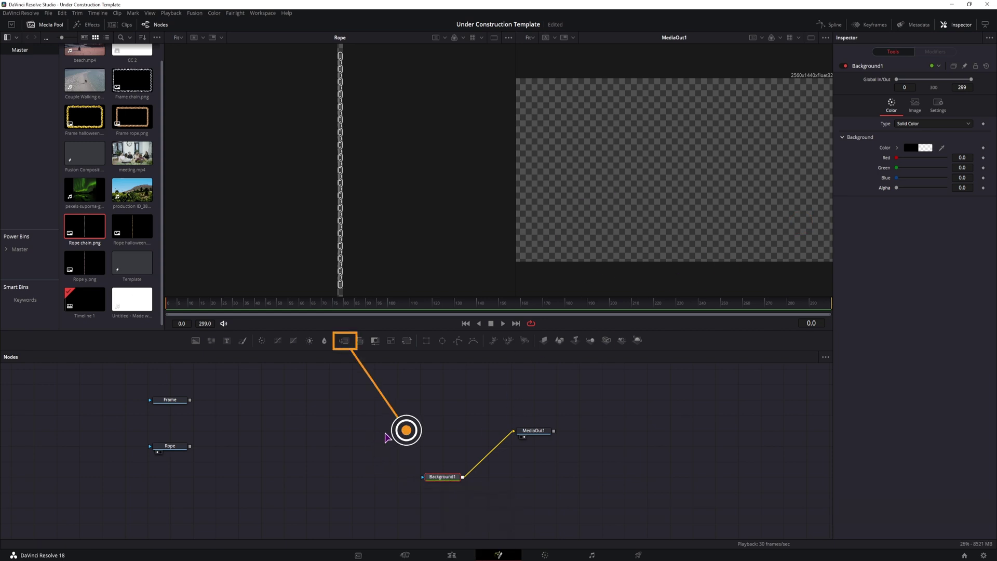
Step: Add Merge1 and connect Background1 into it ahead of MediaOut1
click(344, 341)
mouse_move(507, 443)
mouse_down()
mouse_move(425, 449)
mouse_move(443, 431)
mouse_move(518, 435)
mouse_up()
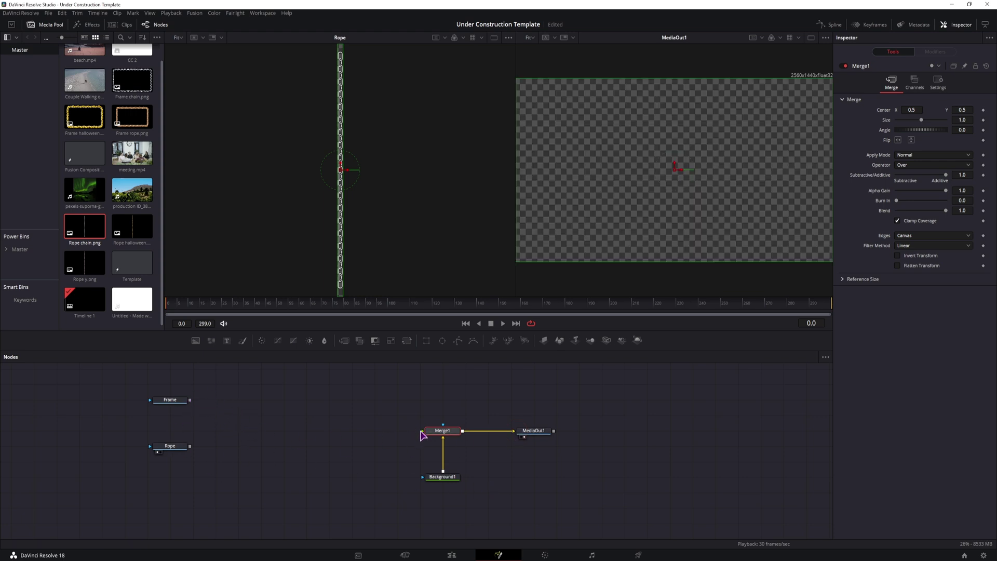
drag(527, 479, 438, 445)
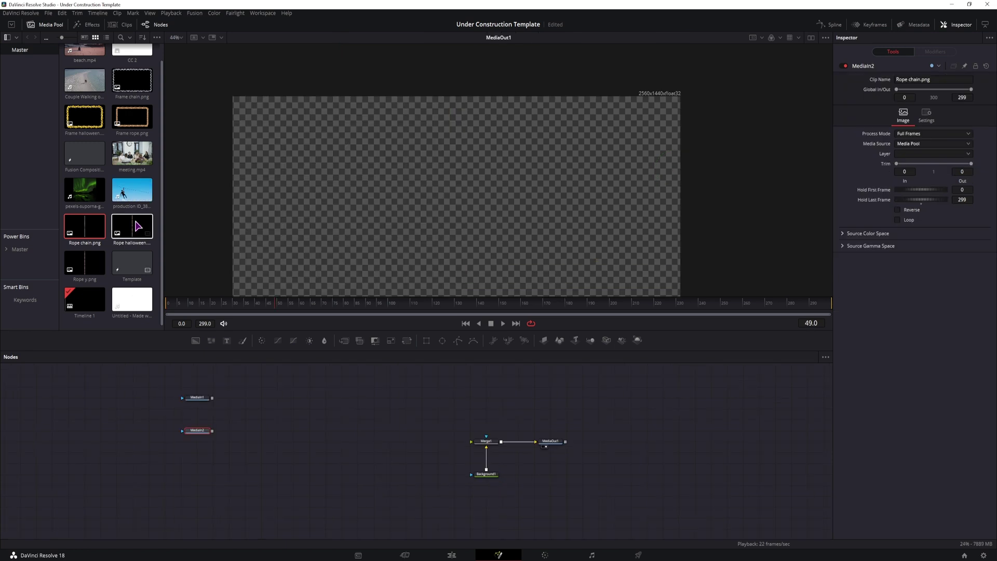
Step: Bring in the zipline clip, merge Frame with Rope and the clip, and feed Merge1
drag(132, 190, 323, 400)
drag(212, 398, 212, 431)
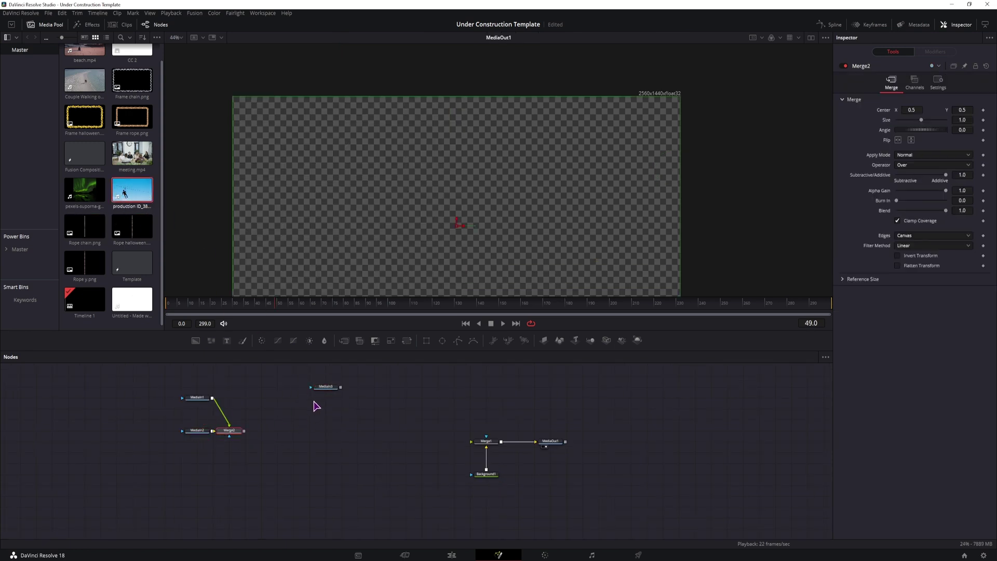
drag(340, 387, 245, 432)
drag(341, 430, 472, 442)
Step: Rename the zipline node to 'Video' and swap the merge inputs so the chains sit on top
click(326, 387)
key(F2)
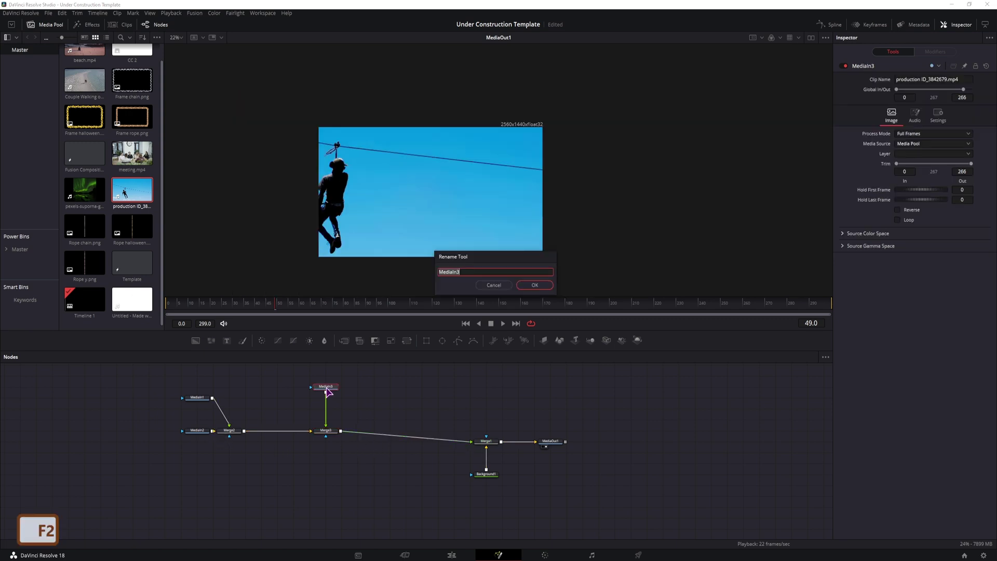
text(Video)
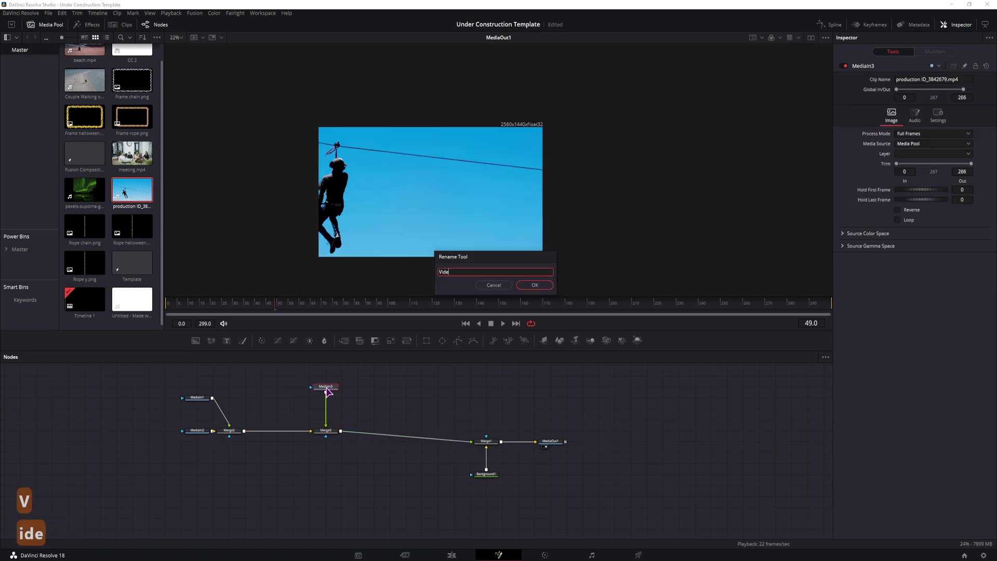
key(Return)
click(326, 432)
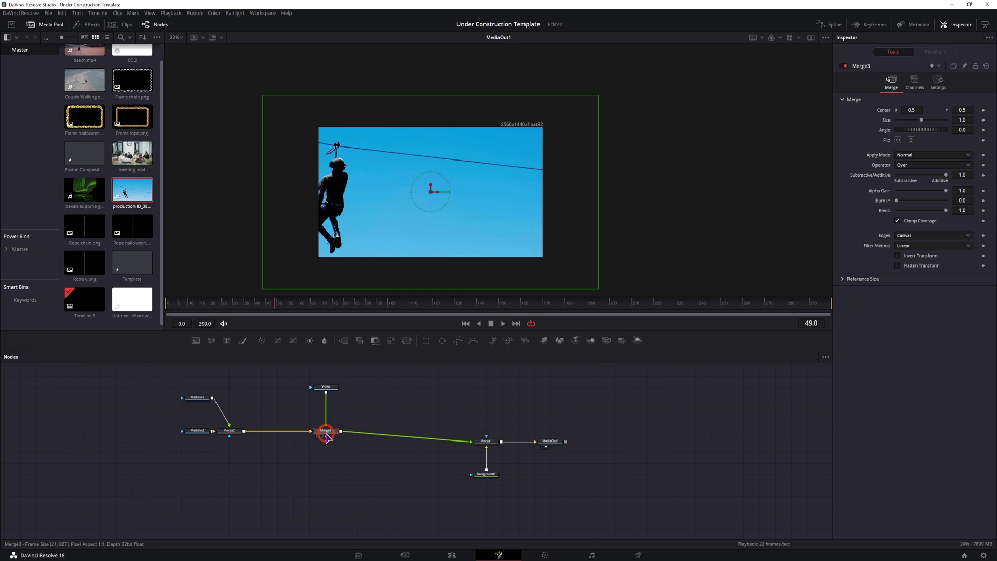
key(ctrl+t)
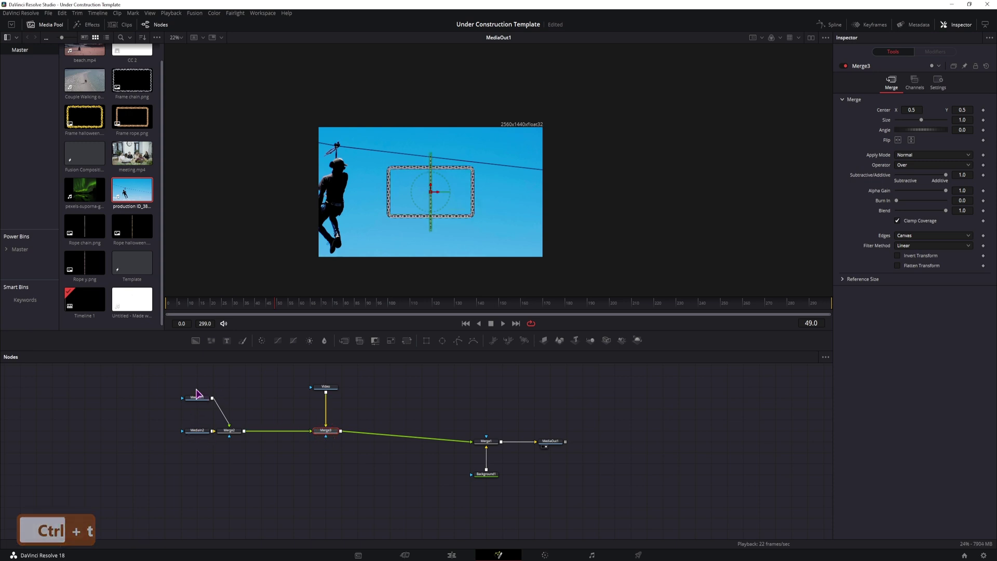
drag(231, 433, 277, 437)
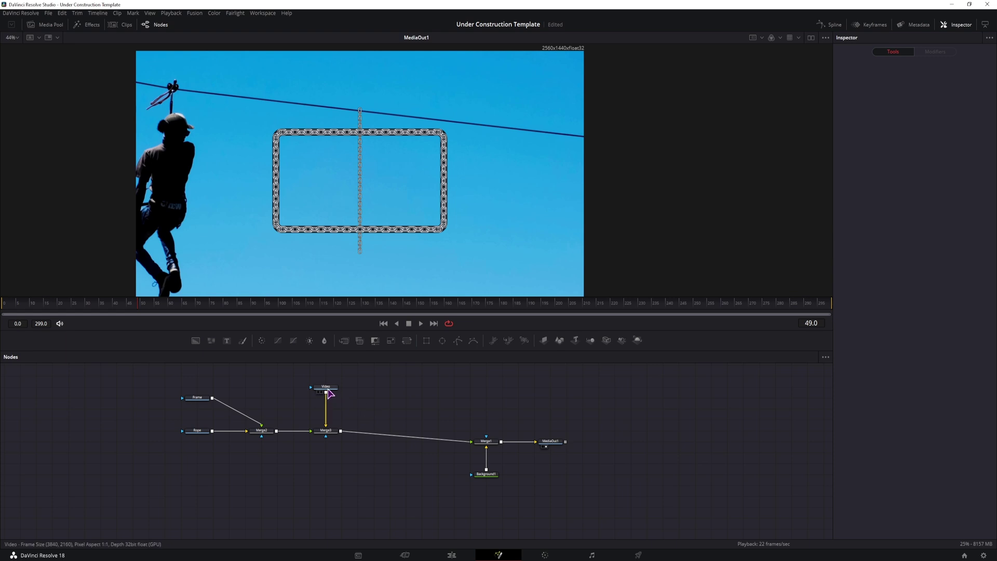
Step: Insert a Transform node between Video and Merge3
click(318, 387)
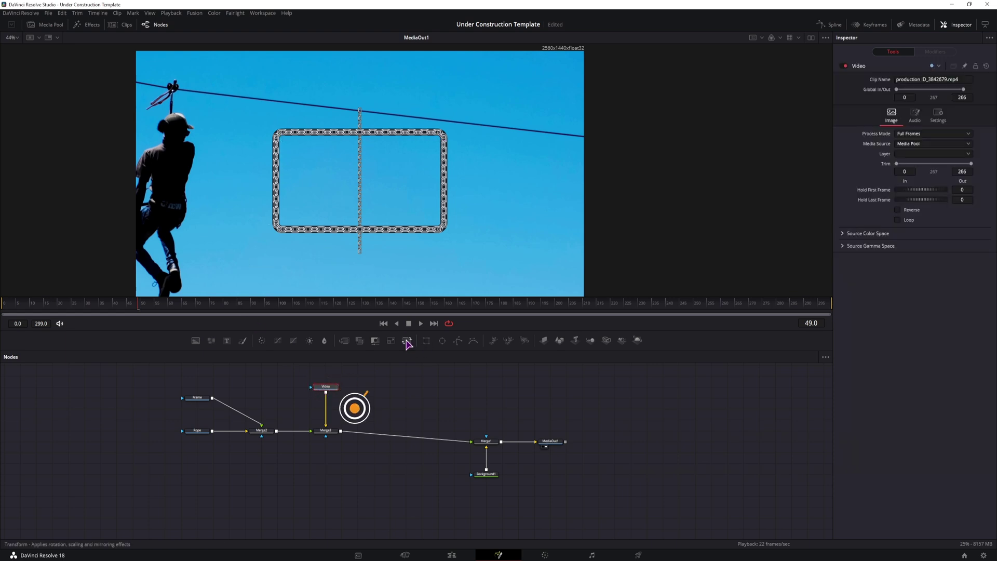
drag(408, 345, 327, 410)
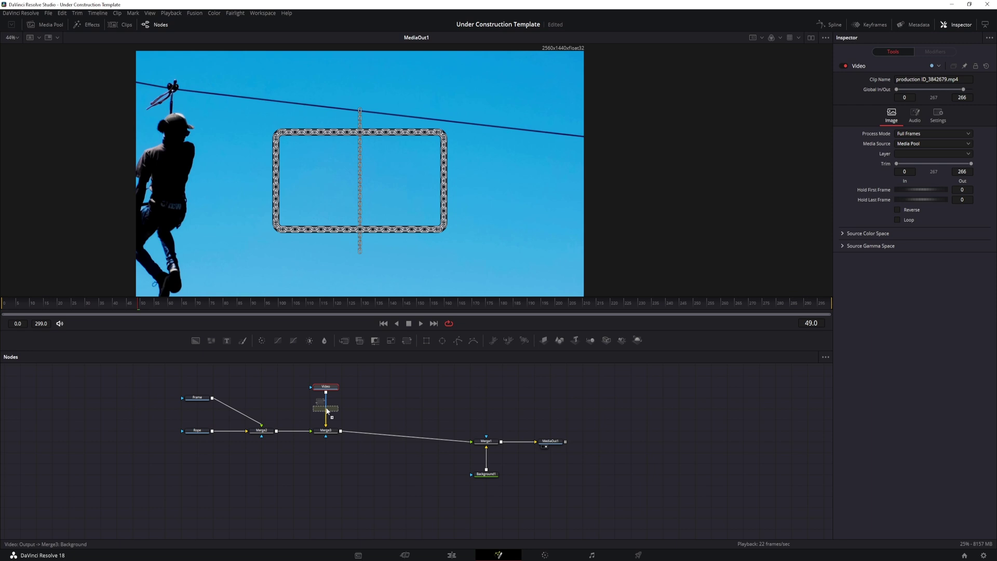
drag(327, 411, 326, 409)
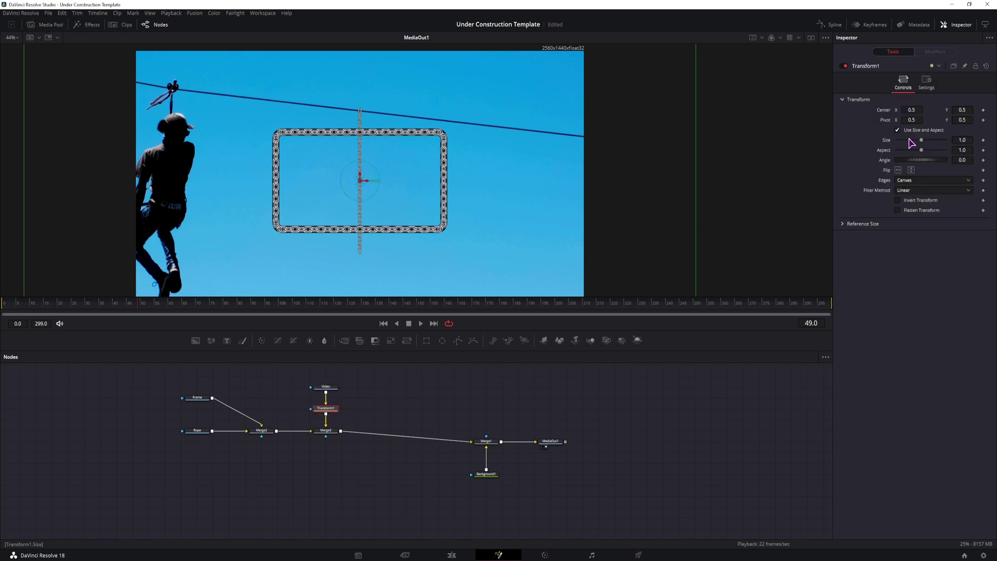
Step: Shrink the video to Size 0.246, then turn off Use Size and Aspect and set X Size 0.249
double_click(963, 140)
text(0.267)
key(Return)
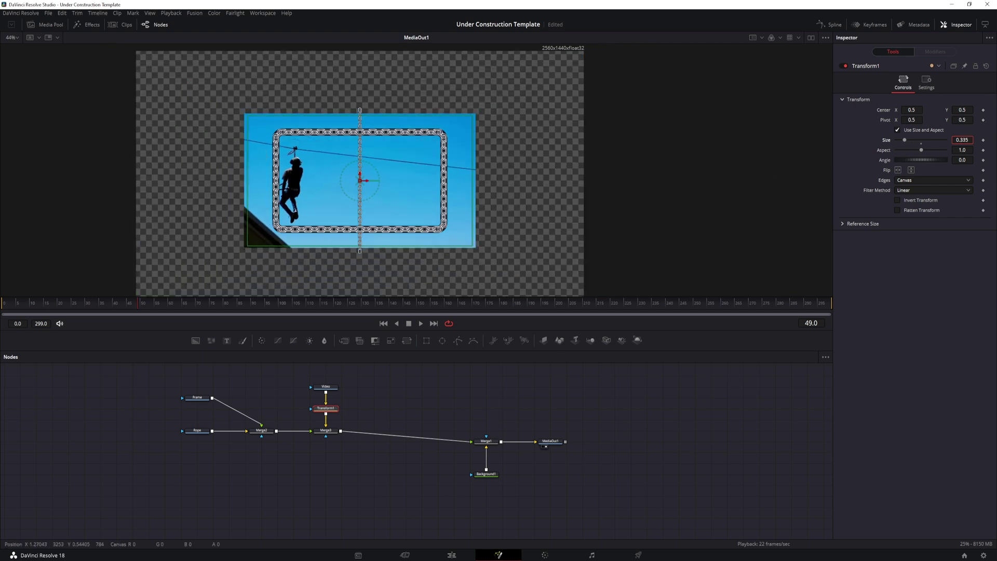
text(0.246)
key(Return)
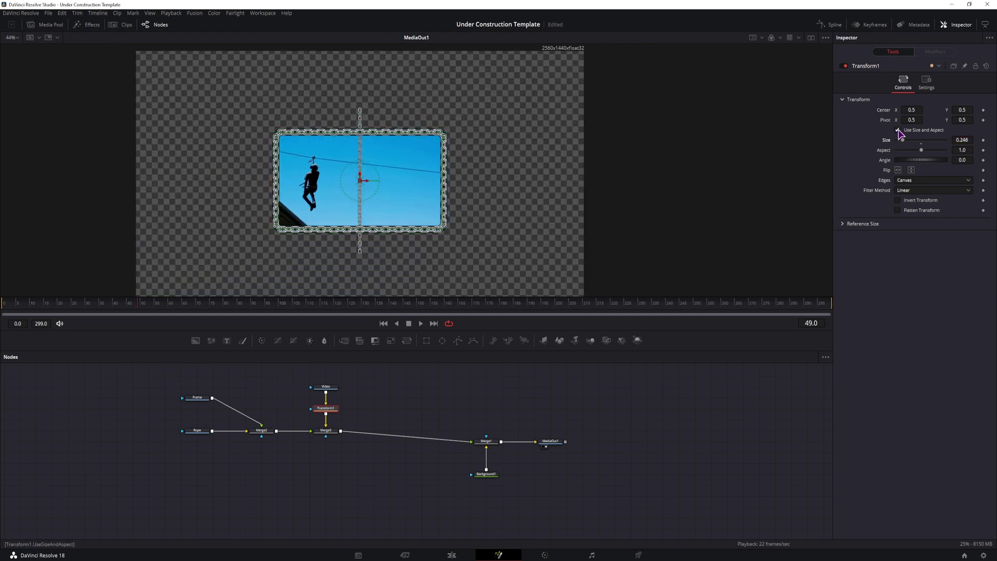
click(898, 130)
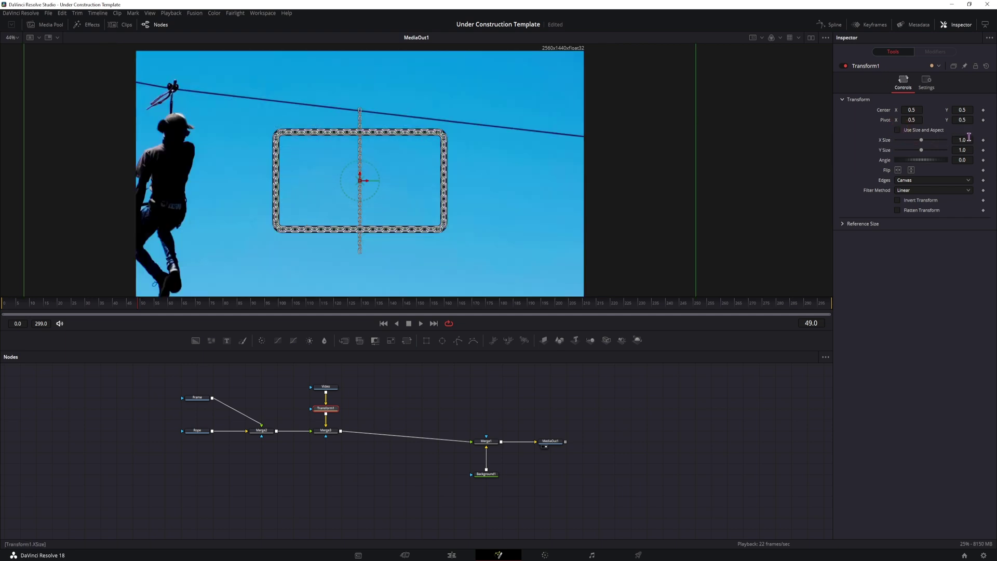
double_click(963, 140)
text(0.249)
key(Return)
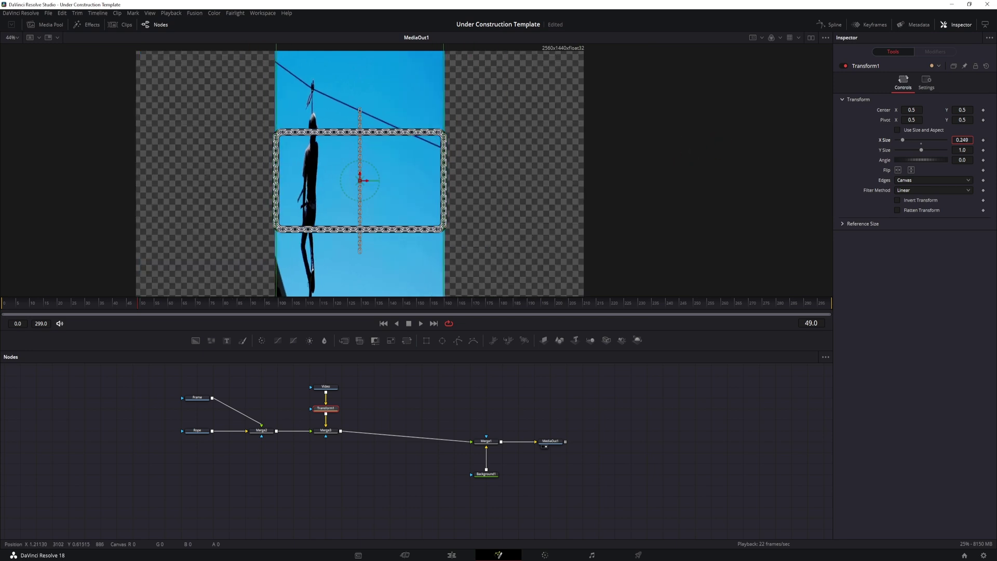
double_click(963, 140)
Step: Finish X Size at 0.25, then add Transform2 after Rope and lift the rope above the frame's left side
text(0.25)
click(198, 431)
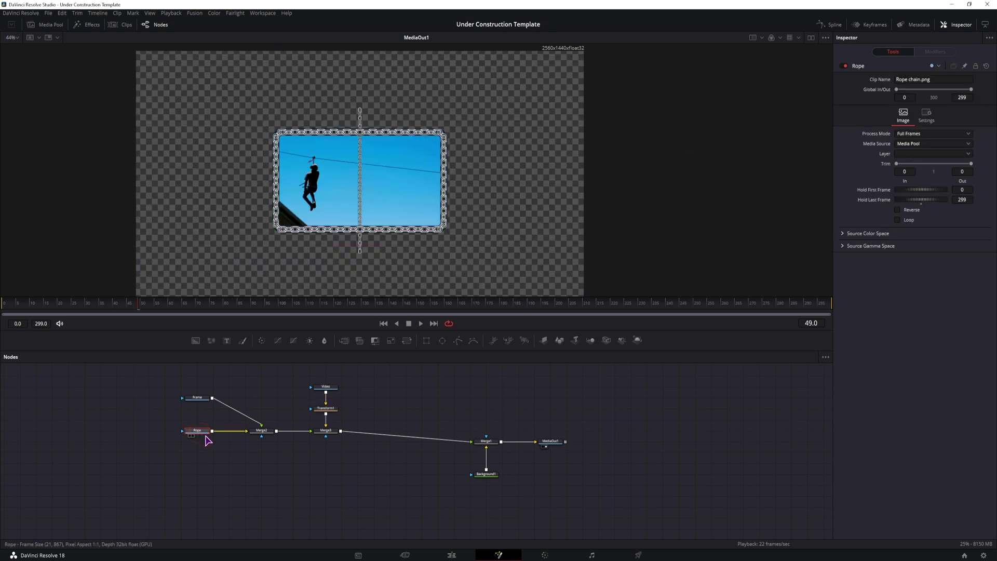
drag(198, 434, 182, 433)
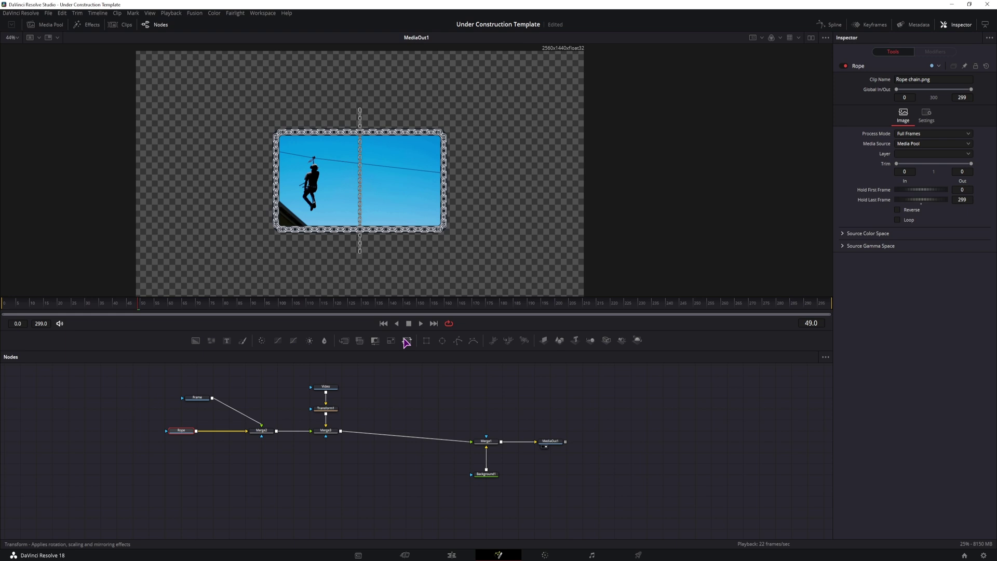
drag(375, 340, 218, 438)
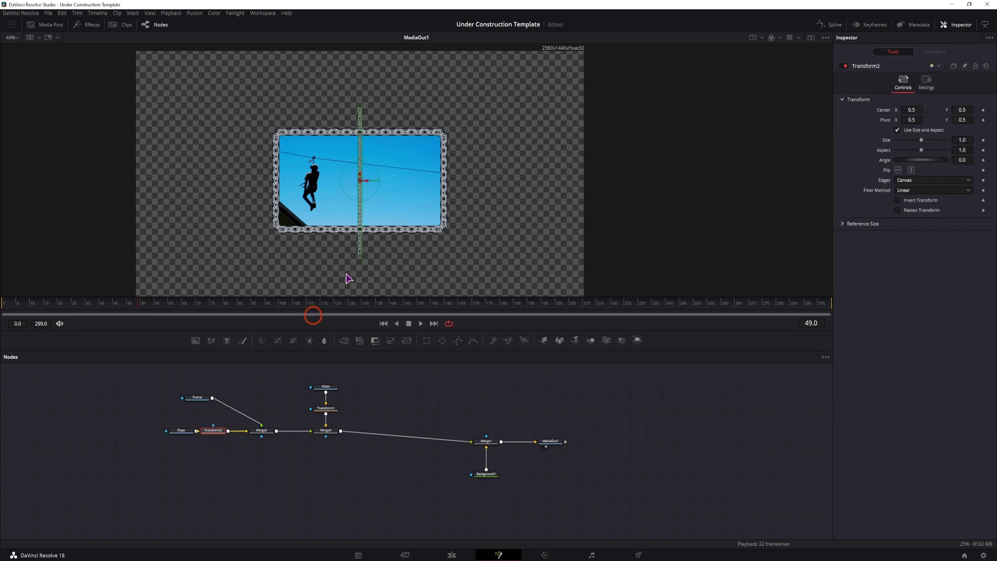
drag(360, 178, 294, 69)
key(plus)
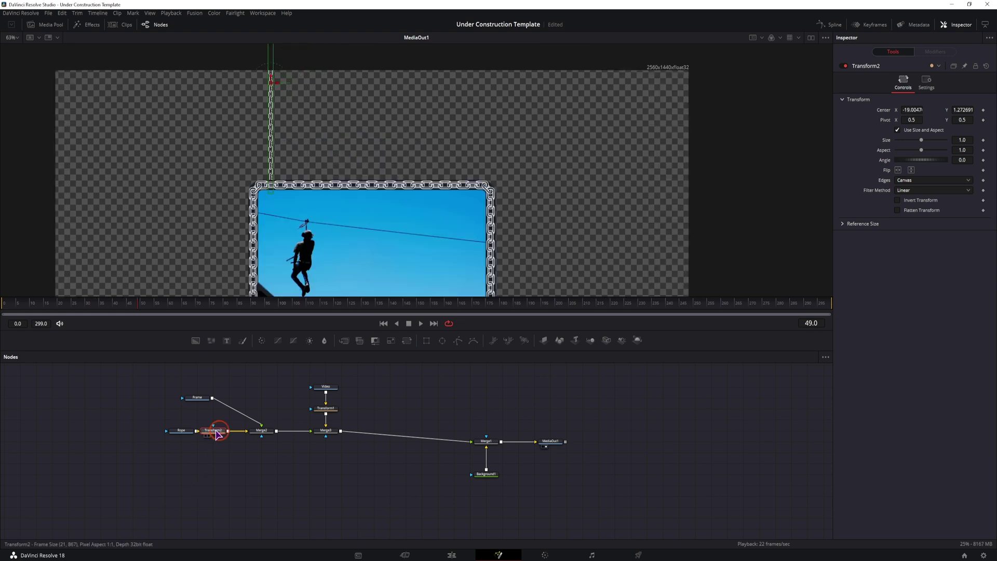
Step: Paste a linked instance of Transform2 and feed the Rope image into it
key(ctrl+c)
right_click(215, 460)
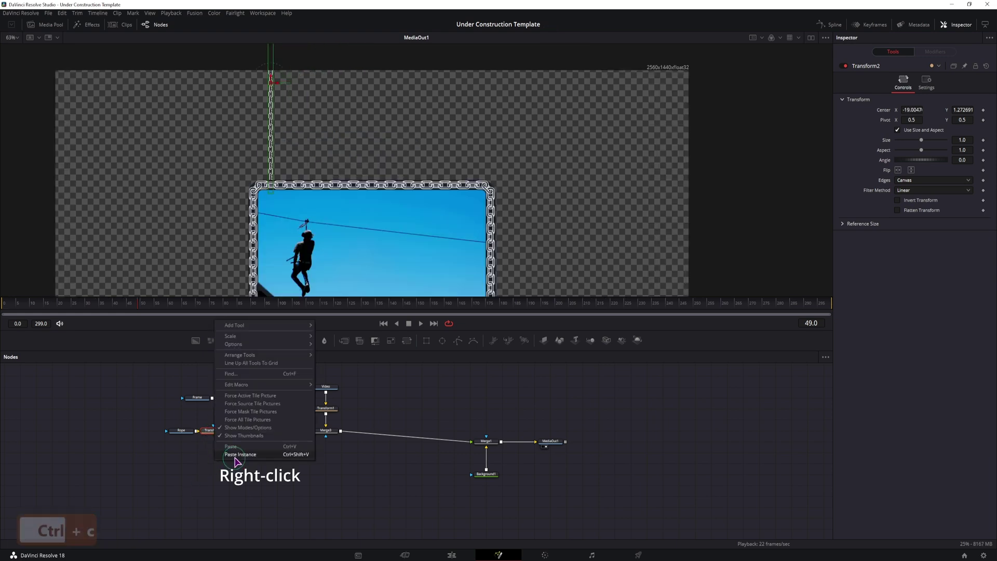
click(240, 455)
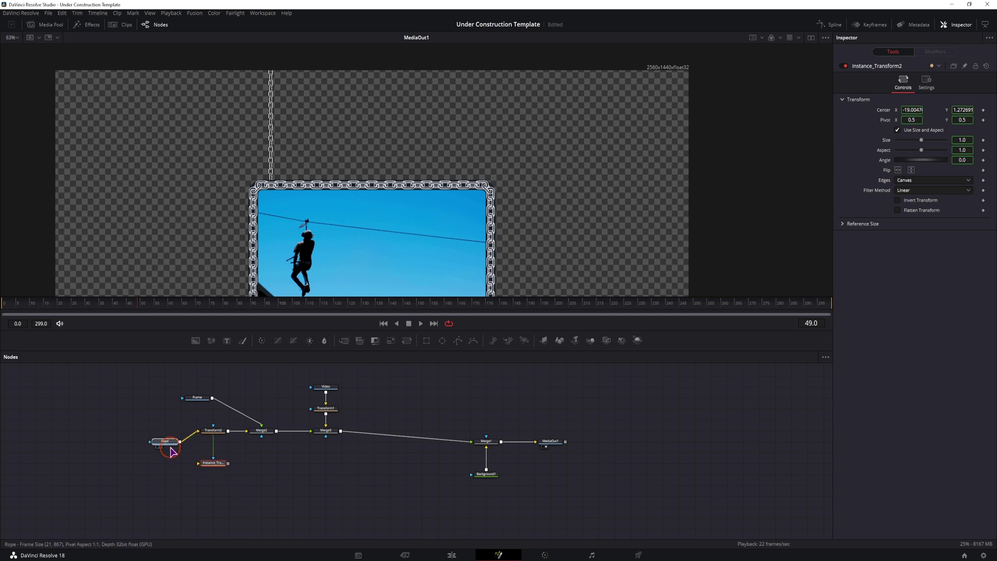
drag(171, 446, 199, 463)
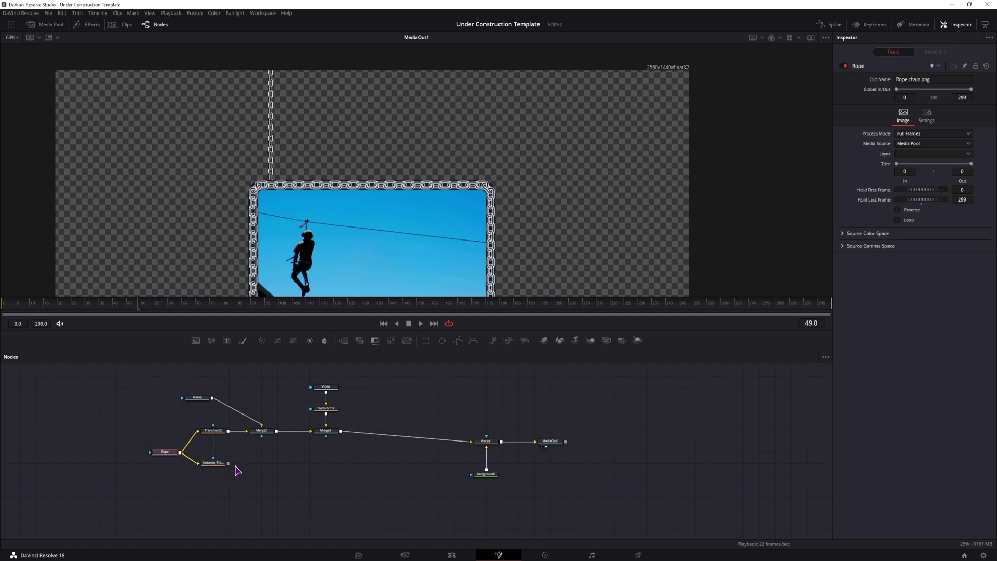
Step: Join both rope transforms in Merge4, send it into Merge2, and tidy the Frame and Merge2 layout
drag(198, 398, 213, 409)
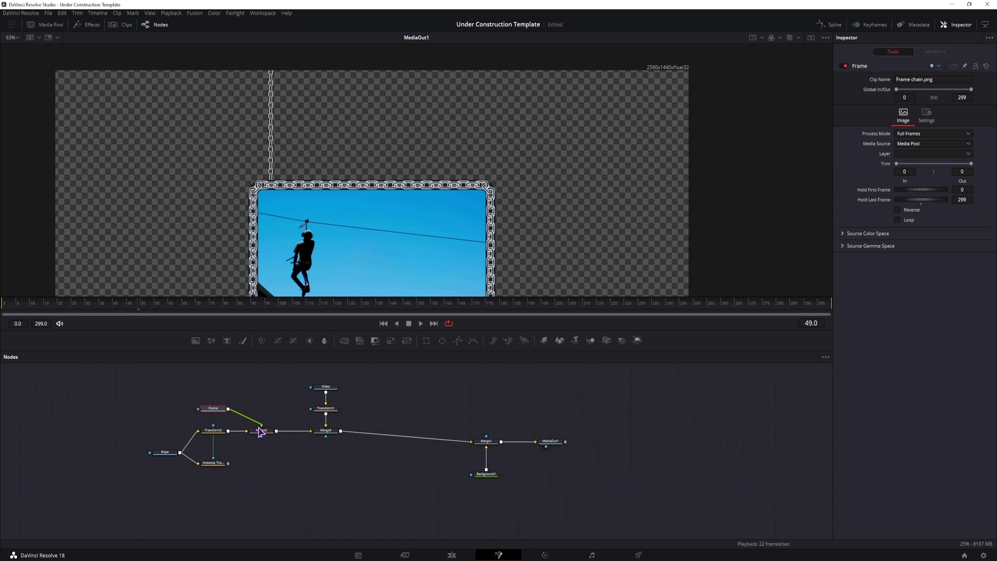
drag(228, 463, 261, 459)
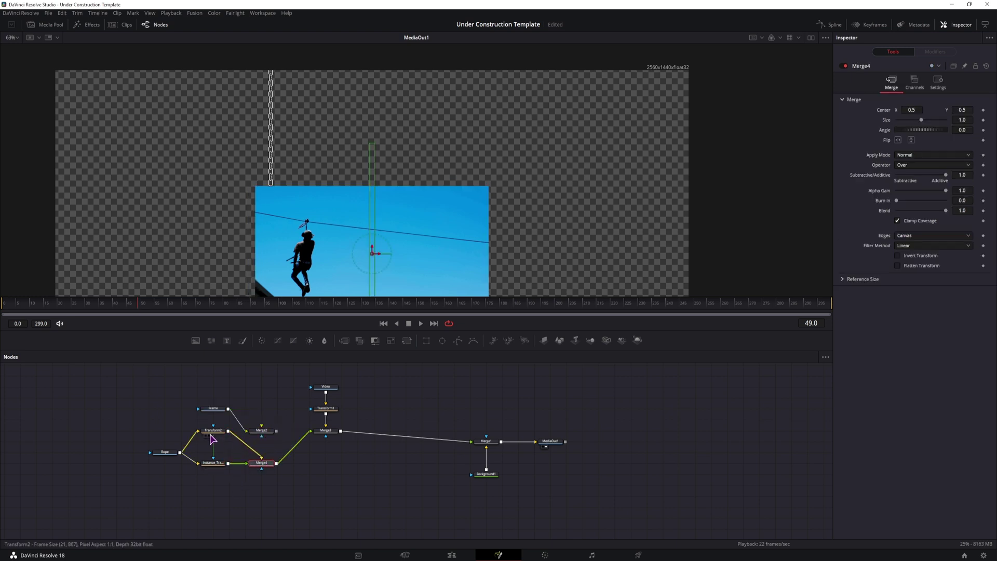
drag(213, 431, 213, 442)
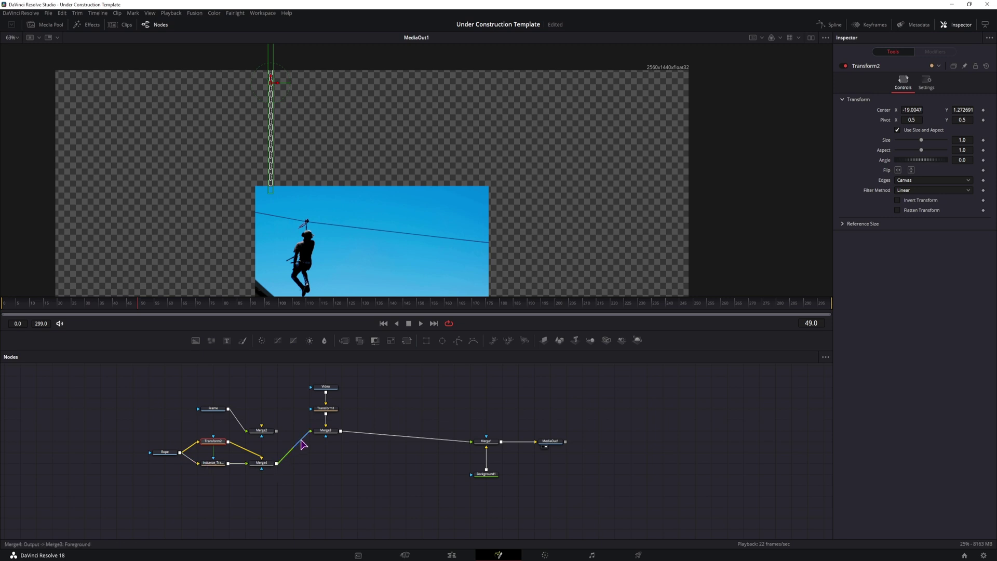
drag(311, 431, 264, 430)
drag(213, 408, 181, 430)
drag(262, 431, 278, 431)
click(213, 441)
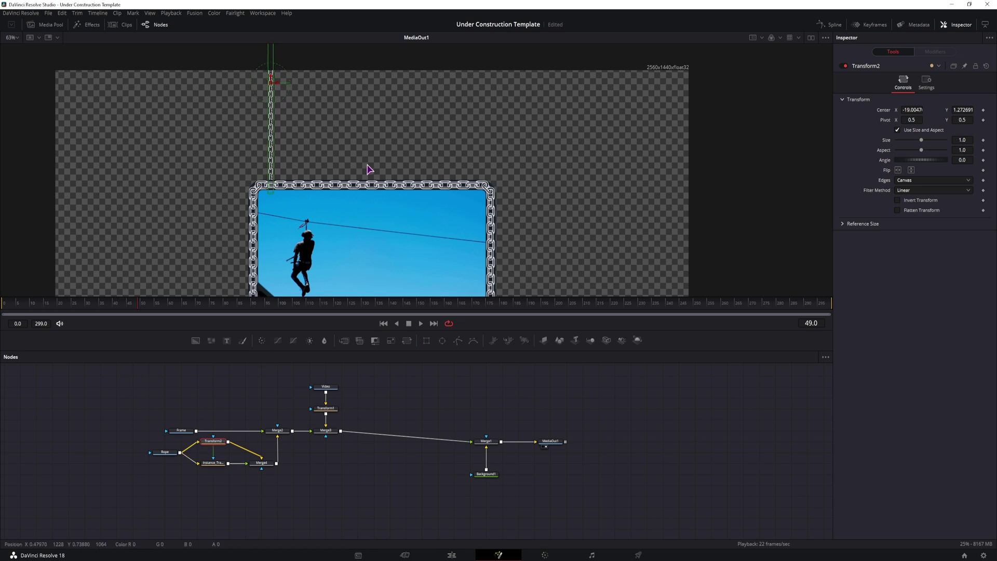
Step: Deinstance the Center control of the instanced rope transform
click(215, 464)
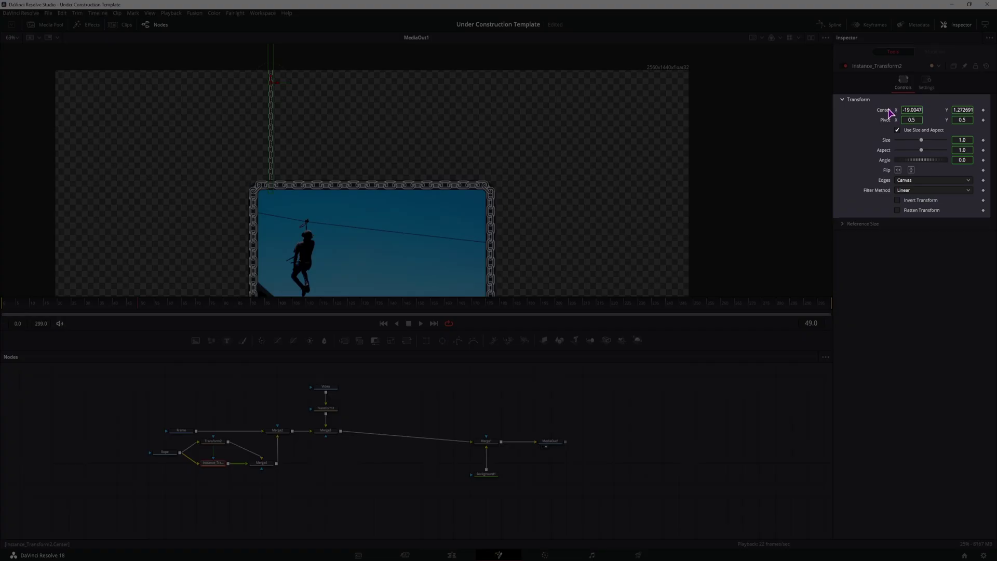
right_click(890, 114)
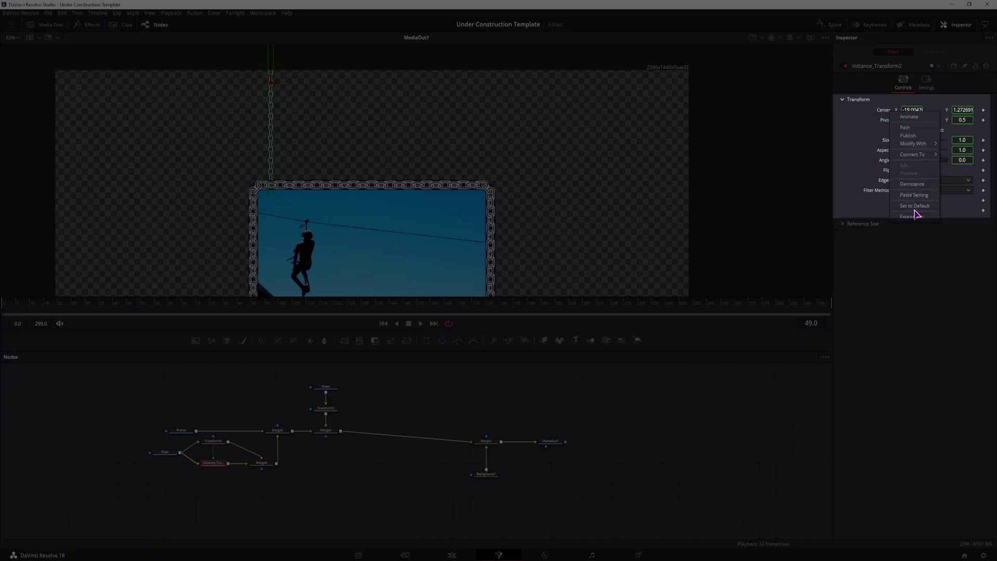
click(912, 184)
Step: Move the second rope above the frame's right side, keeping its rotation upright
drag(913, 111, 953, 110)
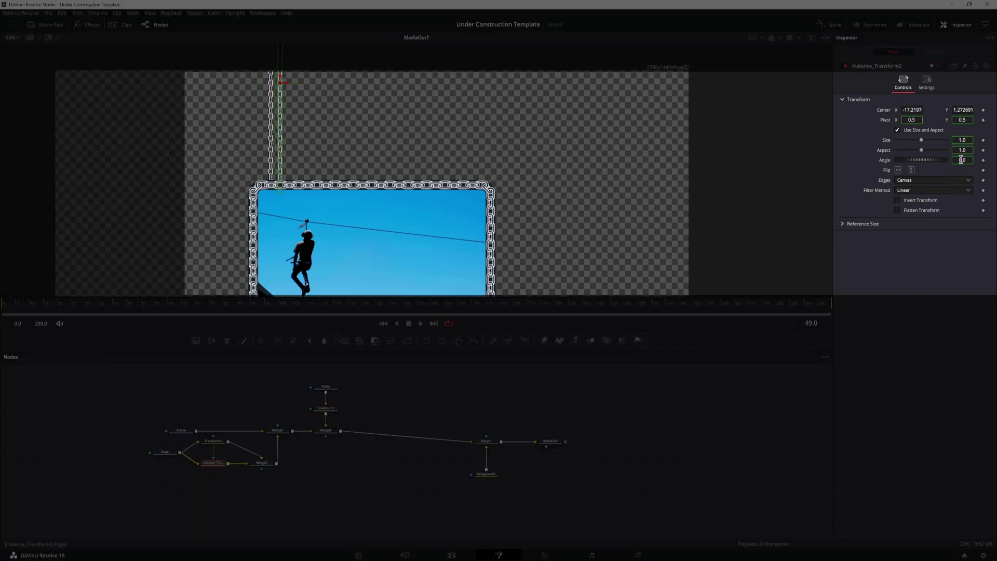
mouse_move(961, 159)
mouse_down()
mouse_move(982, 159)
mouse_move(940, 159)
mouse_move(956, 159)
mouse_up()
click(911, 110)
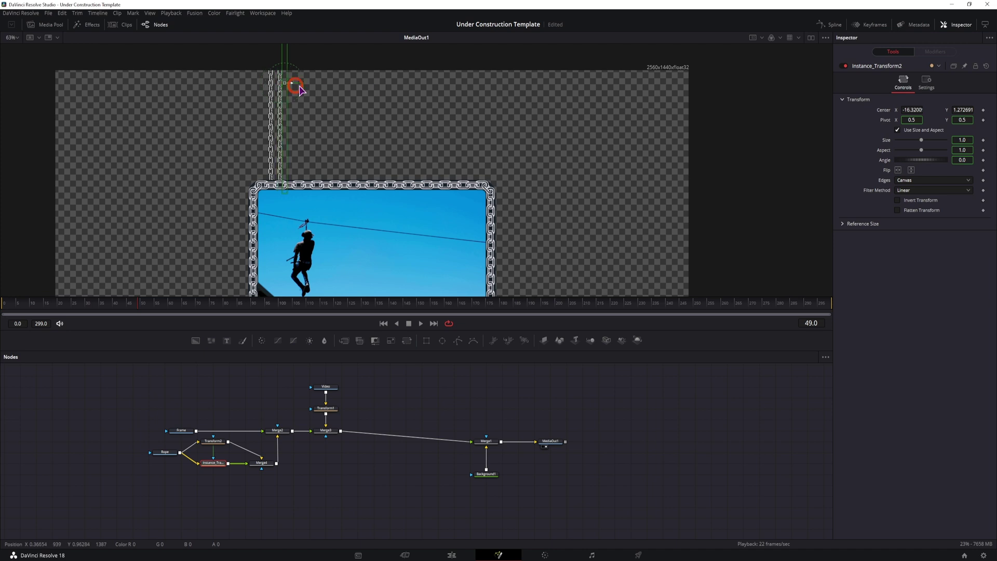
drag(296, 89, 473, 104)
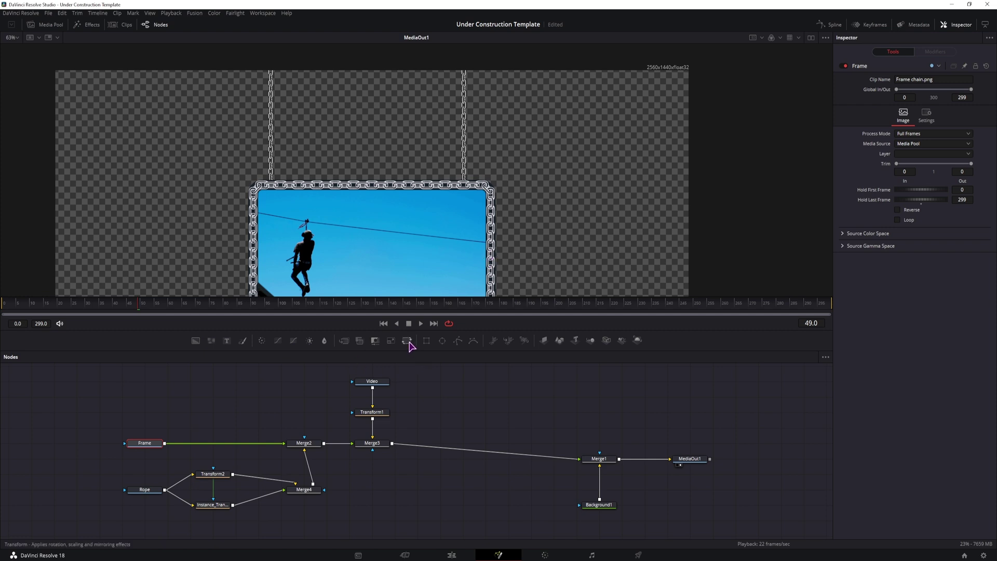
Step: Insert a transform between Frame and Merge2, rename it FrameTR, and unlink its width and height sizing
drag(407, 340, 216, 447)
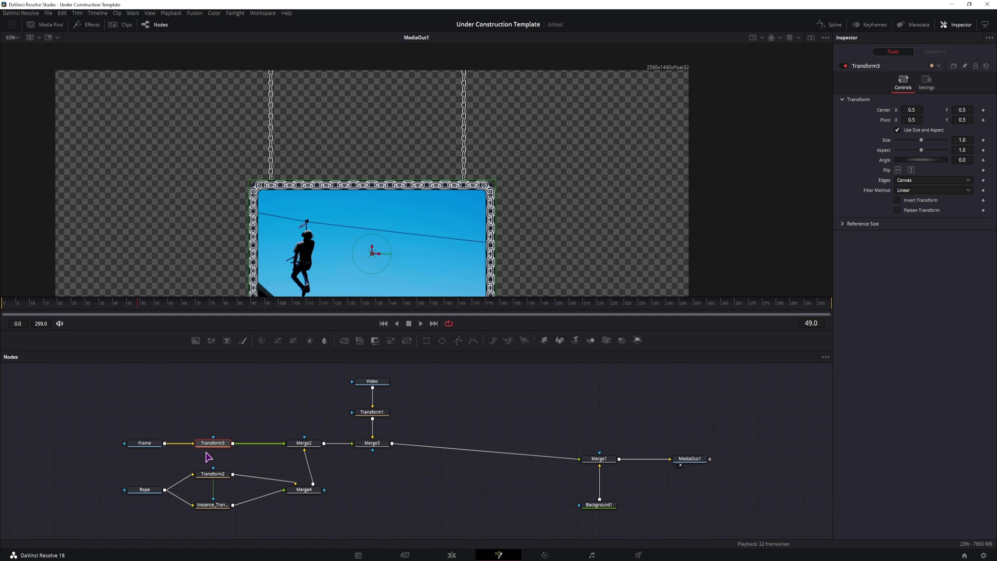
key(F2)
text(FrameTR)
key(Return)
click(218, 444)
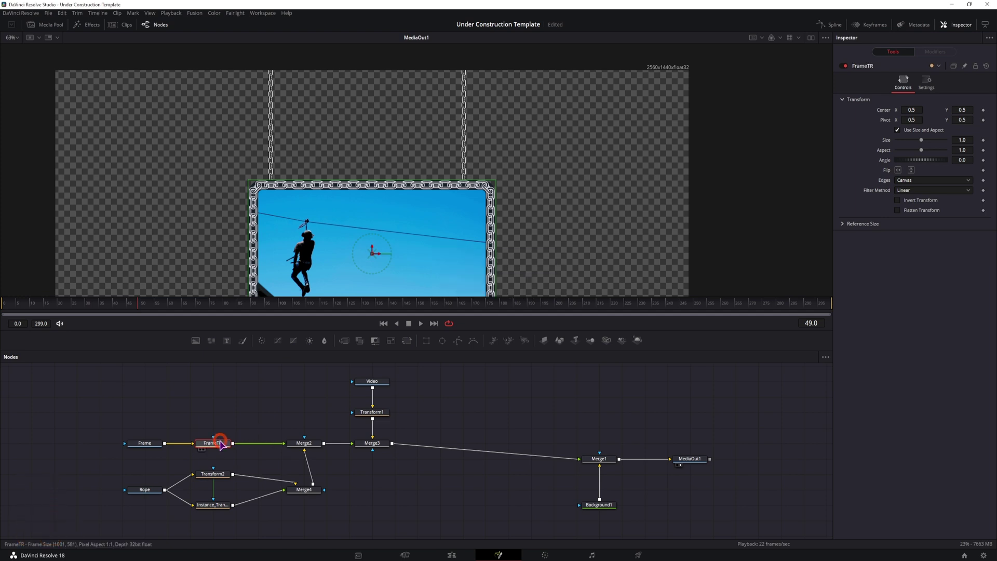
mouse_move(216, 453)
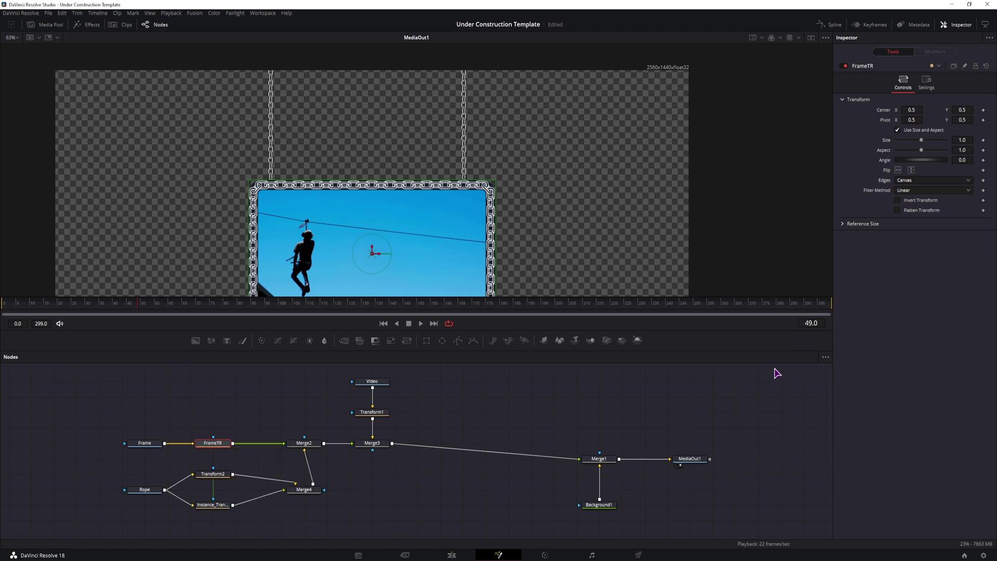
click(897, 130)
Step: Add Transform3 below Transform1 and unlink its size, leaving X and Y Size at 1.0
click(372, 412)
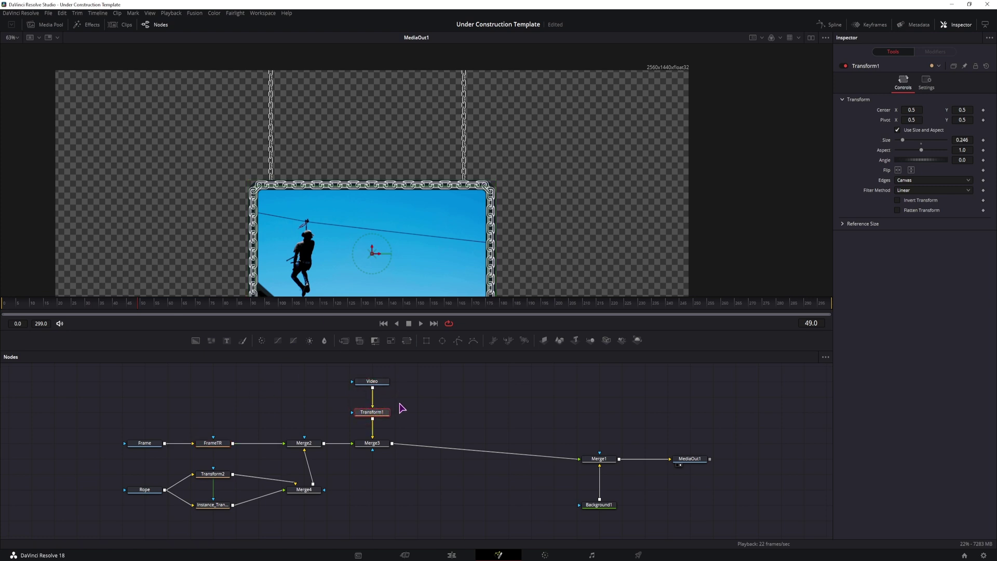
click(391, 340)
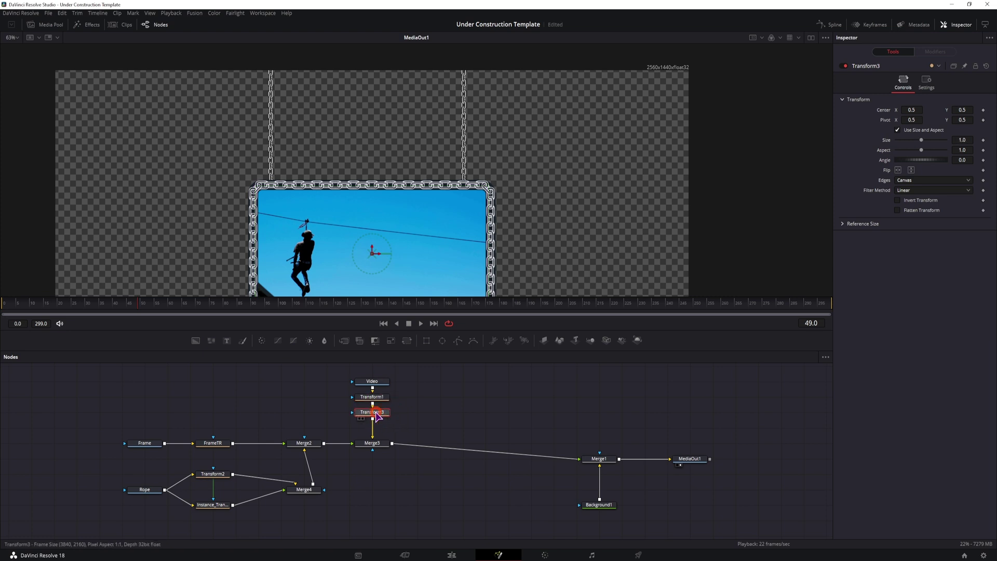
click(372, 398)
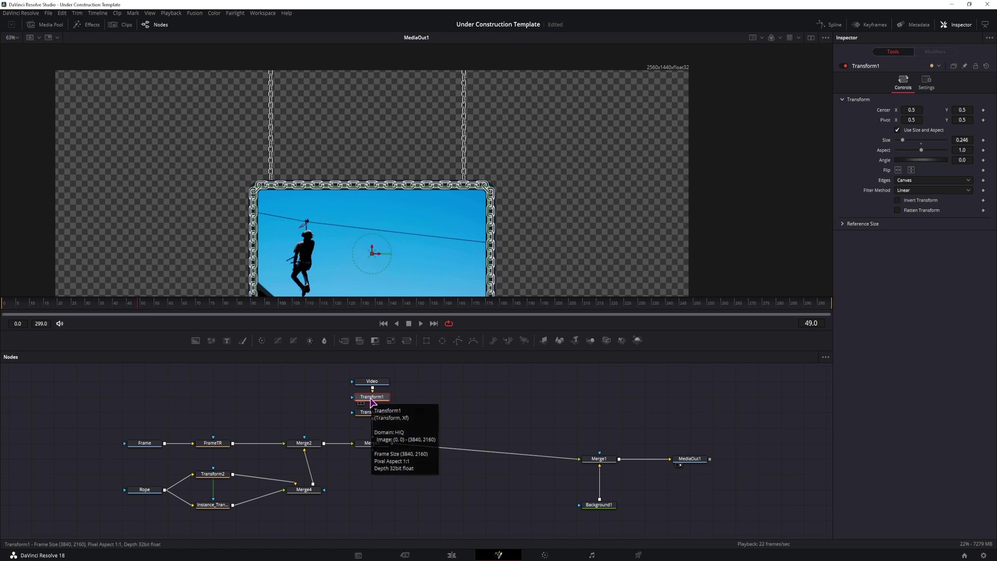
click(373, 414)
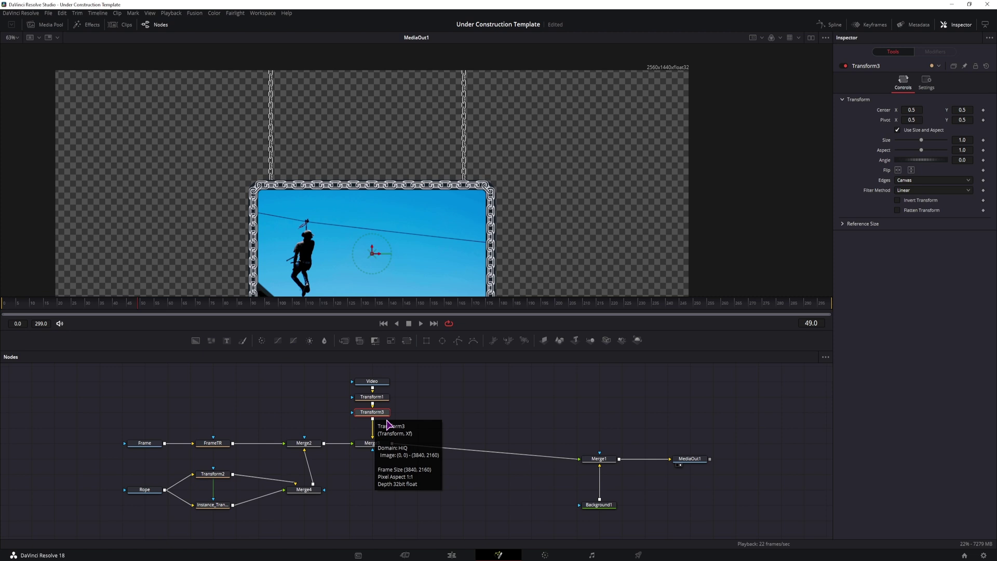
click(908, 131)
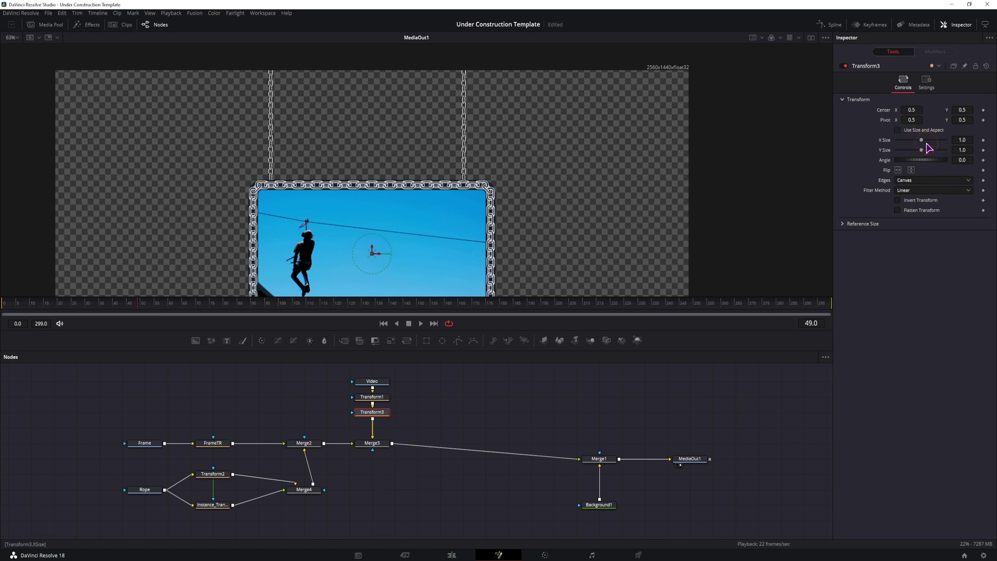
drag(925, 141, 929, 150)
double_click(886, 141)
double_click(885, 150)
Step: Unlink Transform1's size and scale the video to X Size 0.244 and Y Size 0.237
click(372, 397)
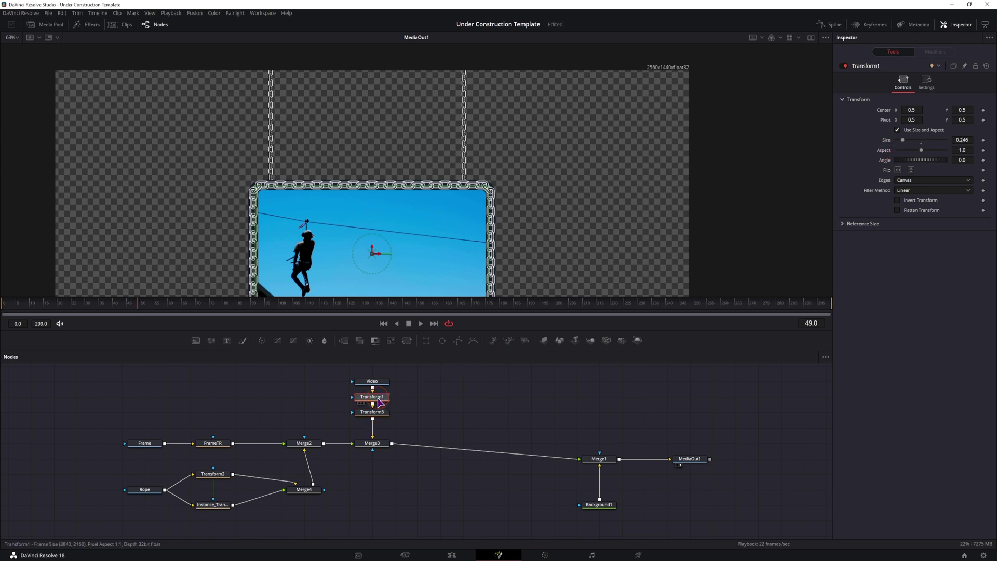
click(897, 131)
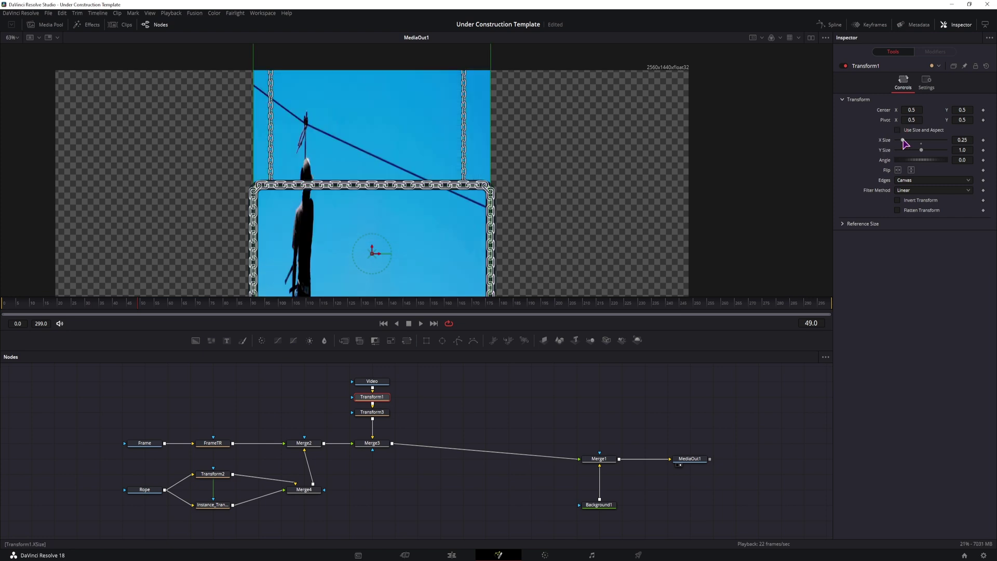
drag(920, 149, 959, 149)
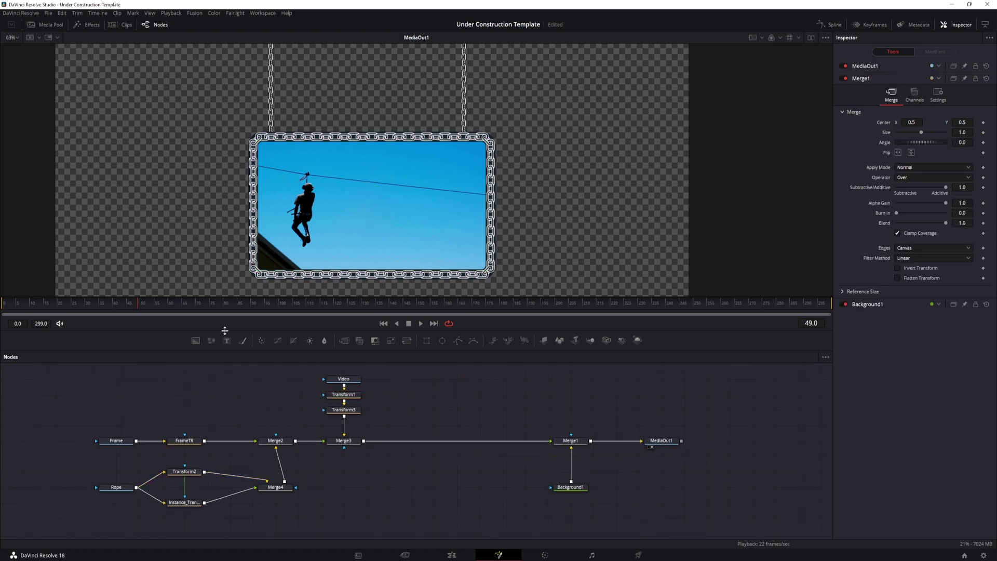
Step: Raise Merge1's center above the canvas to Y 1.753 and keyframe it at frame 30
drag(80, 315, 219, 310)
click(583, 442)
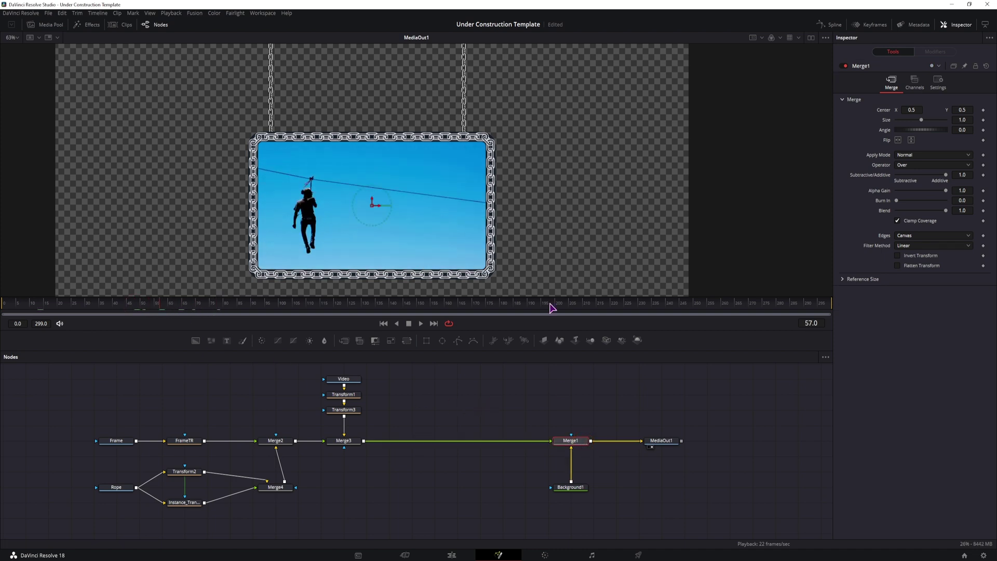
scroll(515, 207, down, 5)
drag(480, 209, 498, 93)
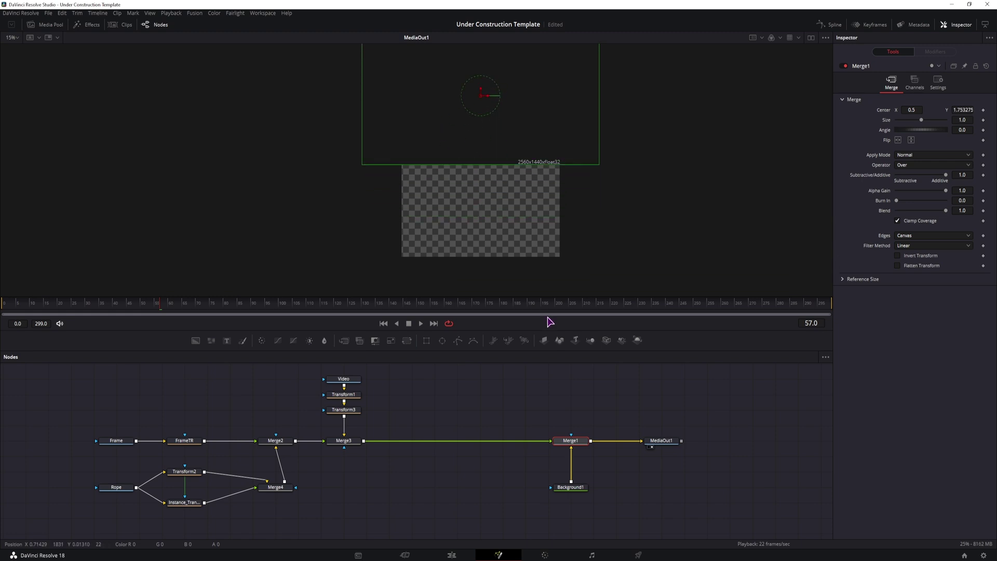
click(87, 307)
click(983, 110)
Step: Bring the sign down into view at frame 44, settling at Y 0.6048 by frame 48
click(130, 307)
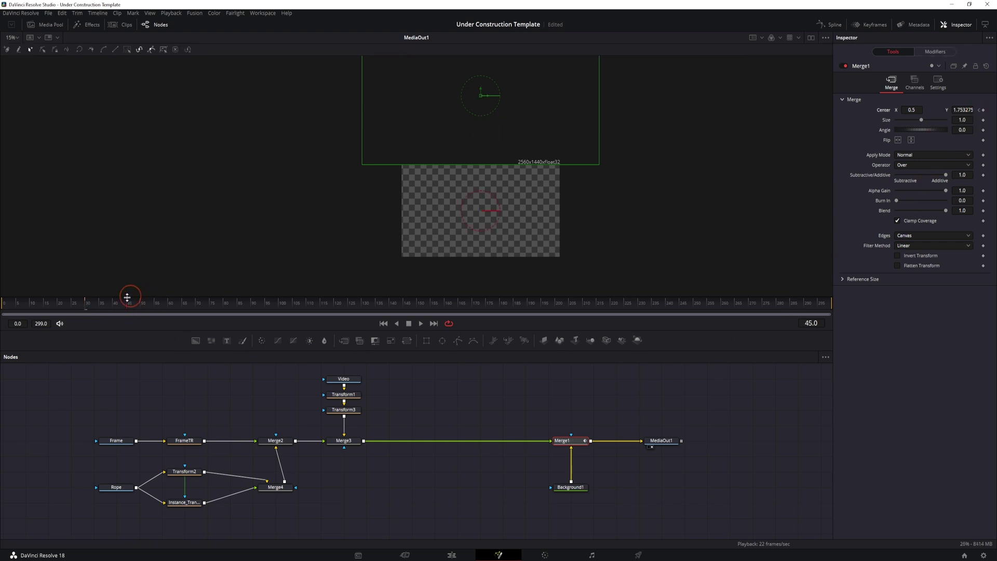
click(126, 306)
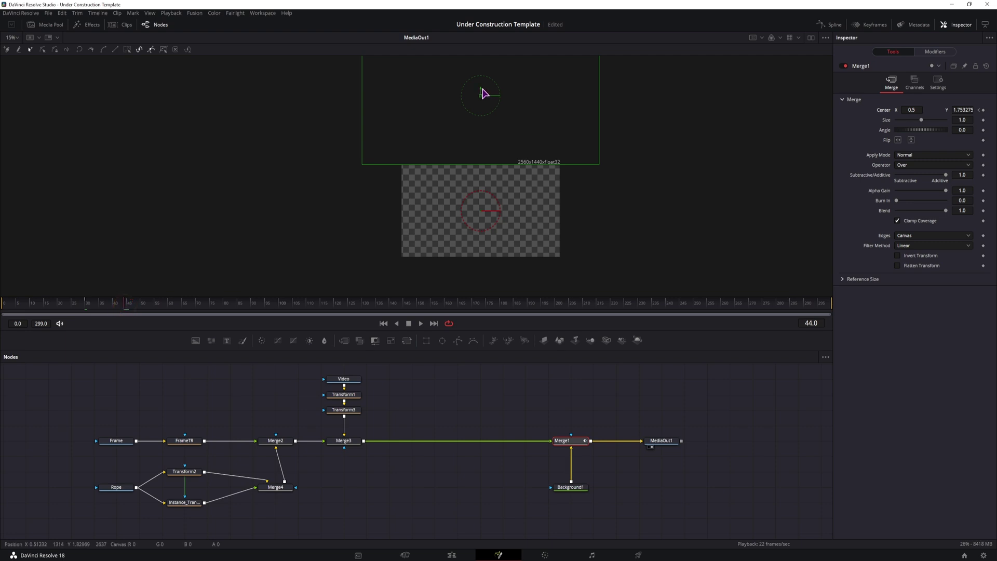
drag(482, 92, 484, 199)
click(135, 306)
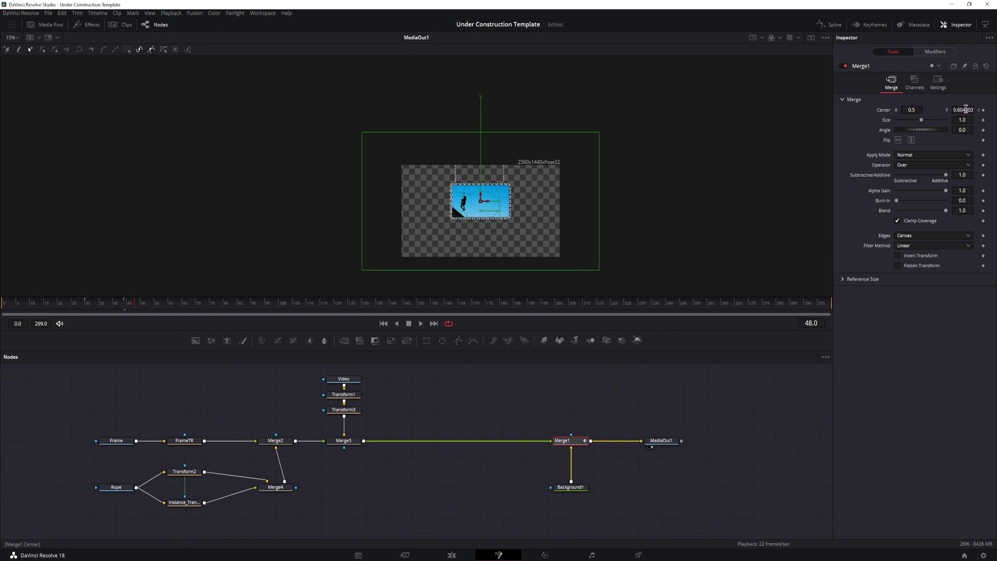
ctrl+scroll(517, 239, up, 3)
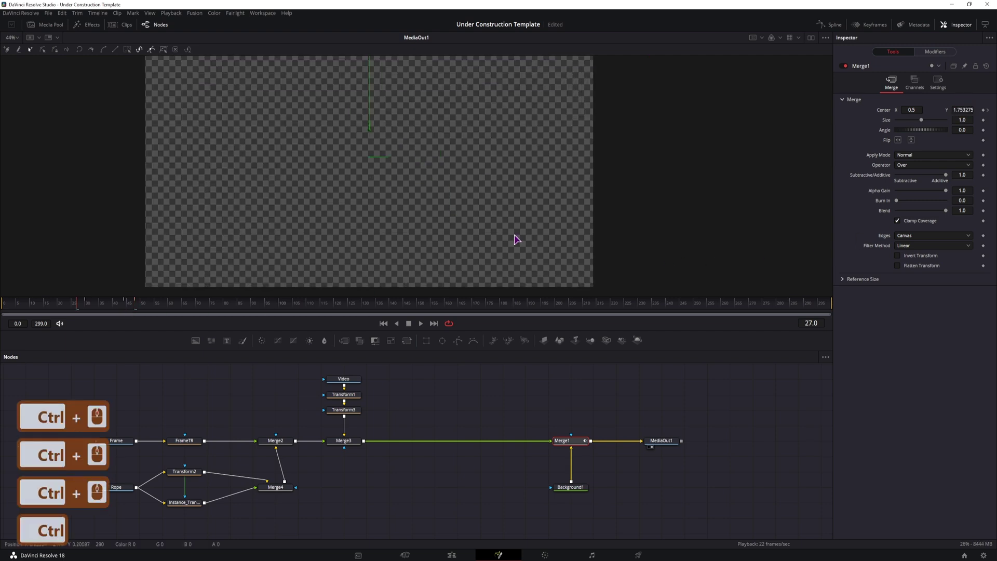
scroll(517, 239, down, 3)
Step: Play back the sign drop animation a few times, then stop playback
click(483, 394)
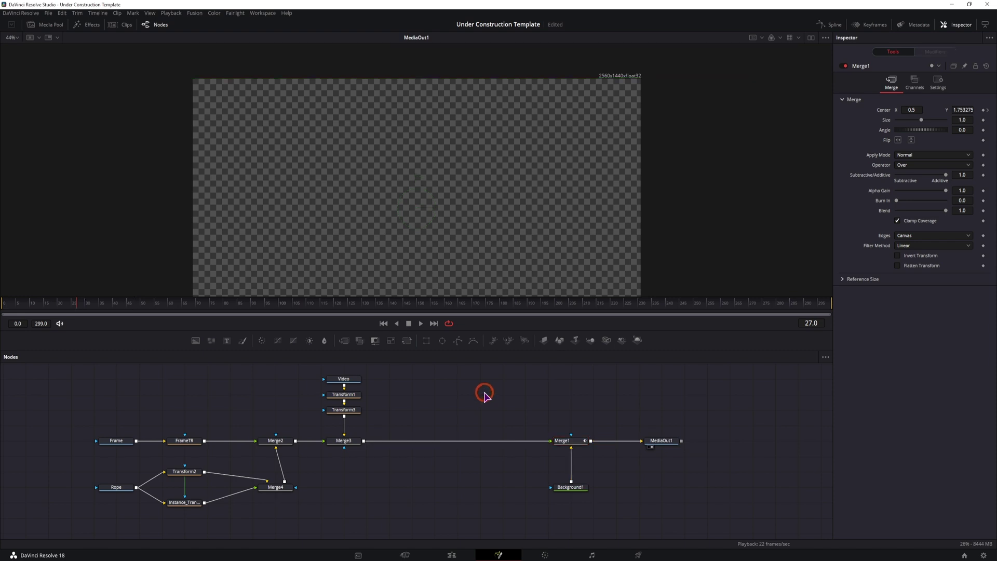
key(space)
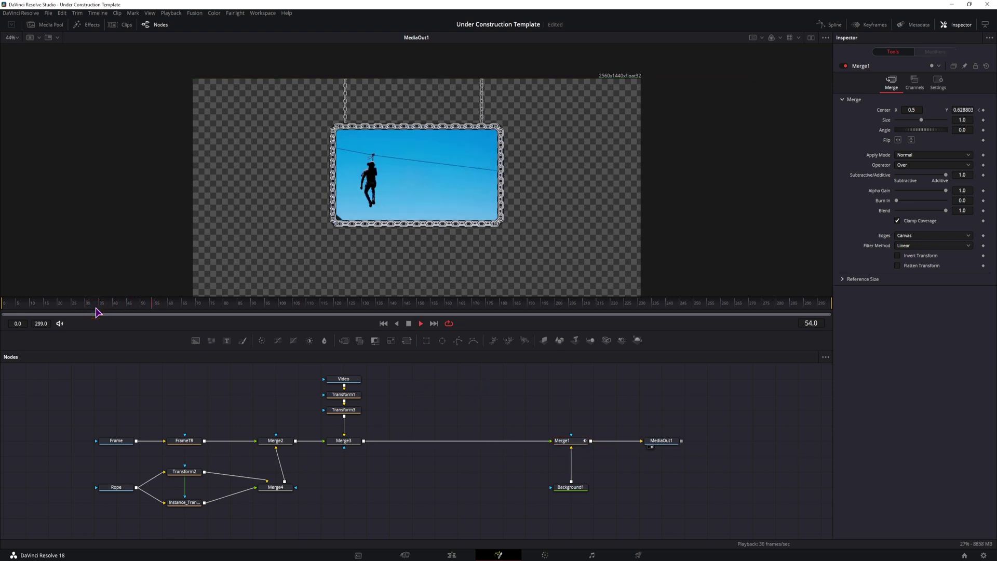
click(97, 312)
click(96, 312)
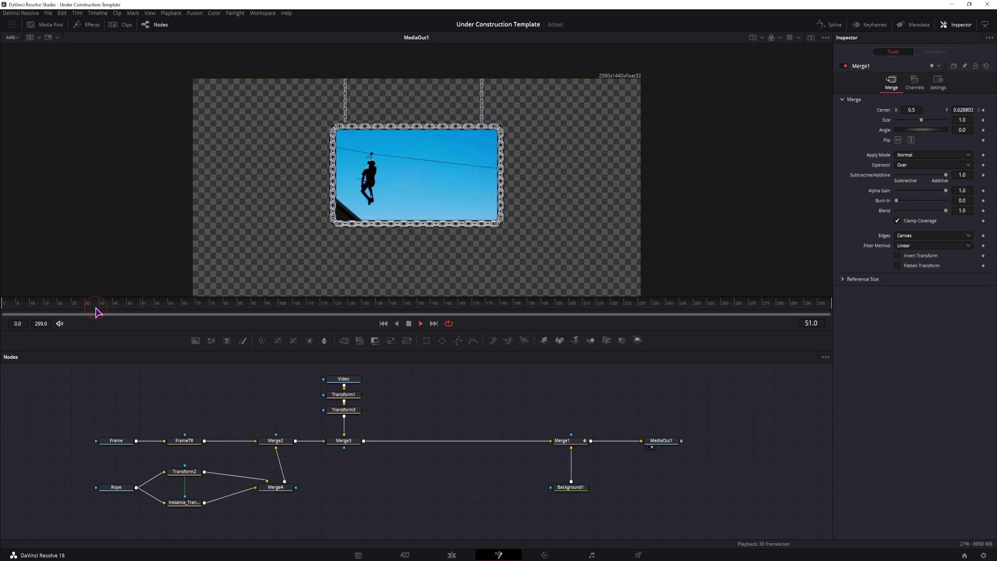
click(96, 312)
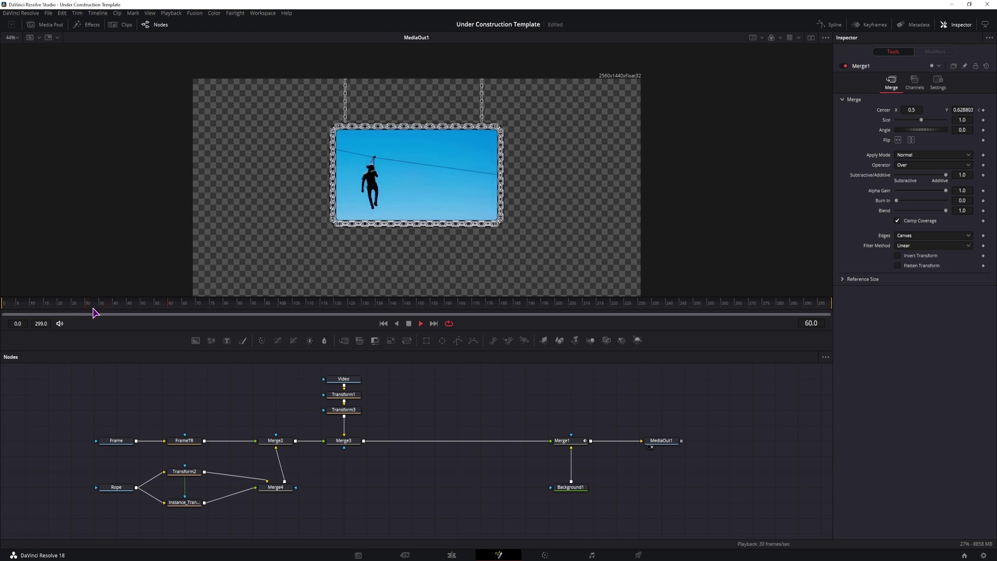
key(space)
Step: Unlink Transform2's size and keyframe X Size from 1.0 at frame 45 down to 0.948 at 46
click(190, 471)
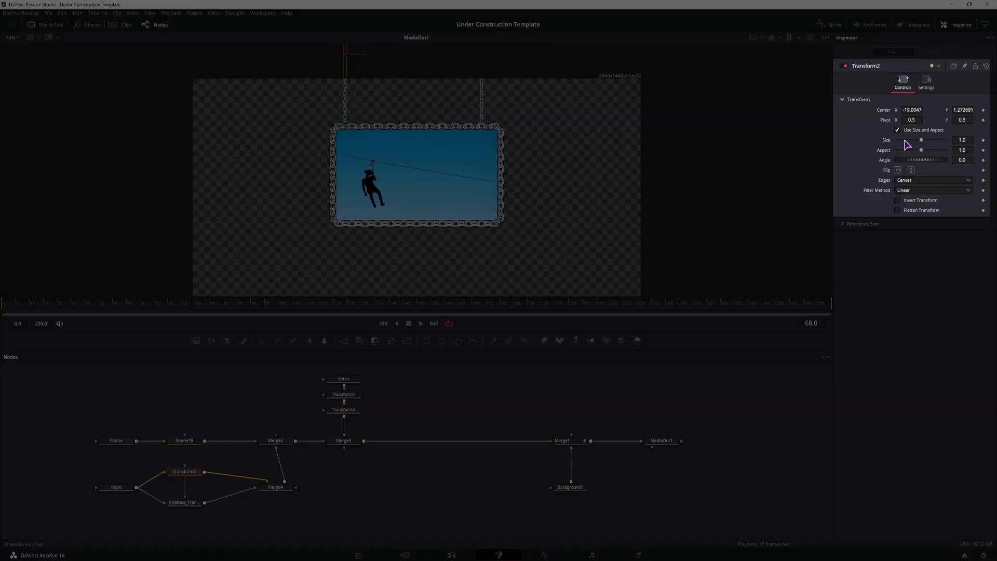
click(897, 129)
drag(99, 309, 126, 313)
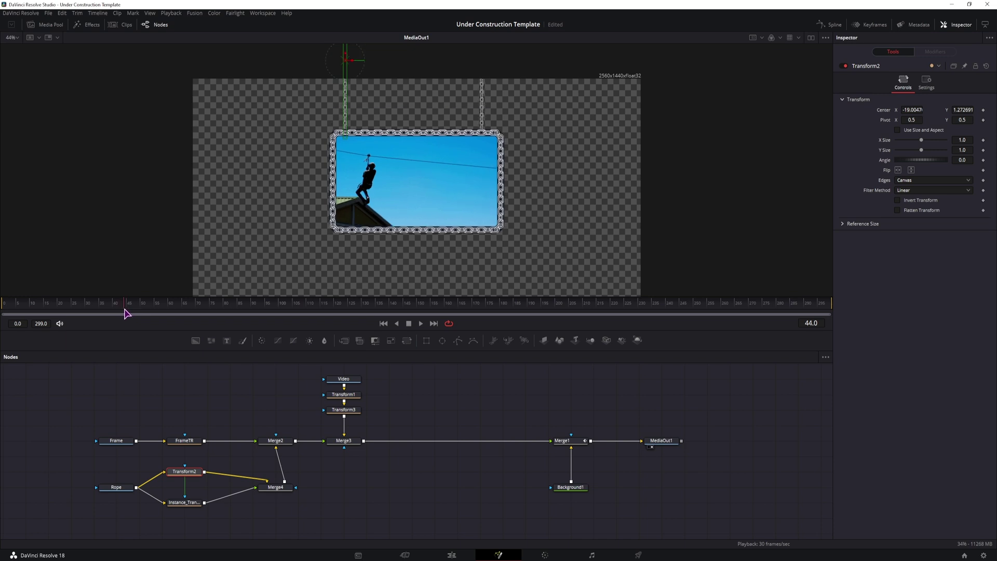
click(983, 140)
click(128, 304)
drag(127, 305, 130, 309)
drag(964, 140, 949, 138)
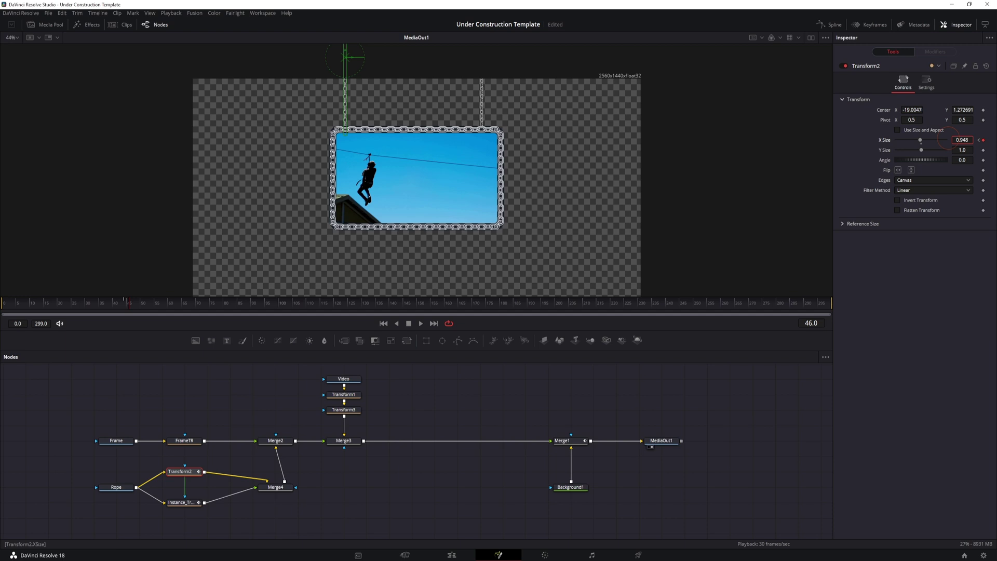
drag(136, 304, 138, 307)
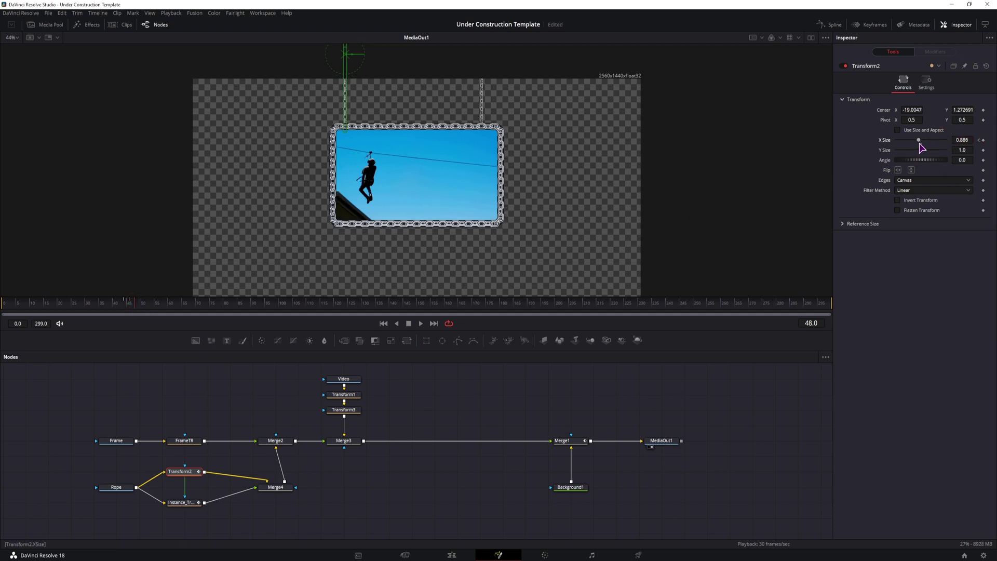
key(space)
key(space)
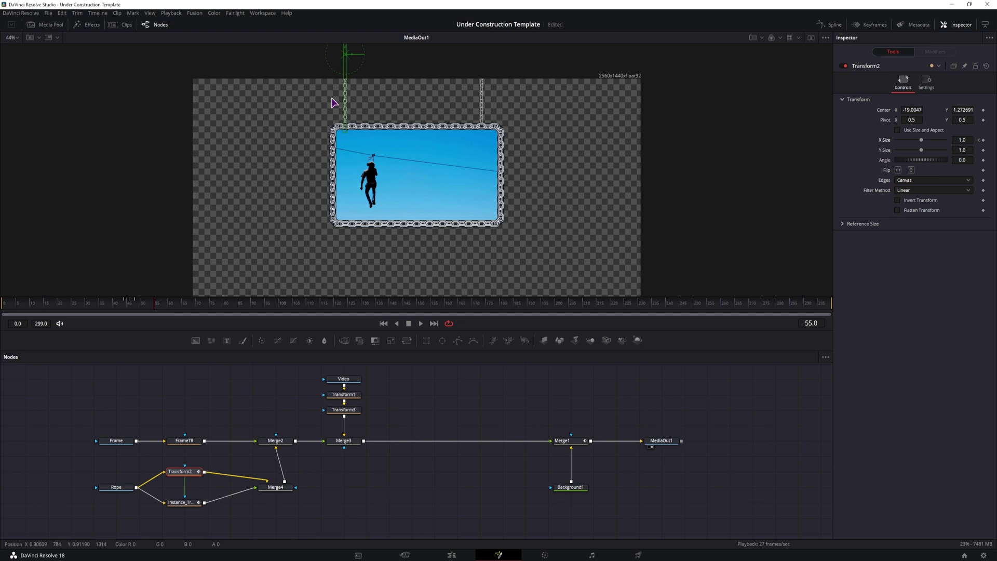
Step: Insert Transform4 after Transform2 and Transform5 after Instance_Transform2, both feeding Merge4
click(189, 506)
click(134, 308)
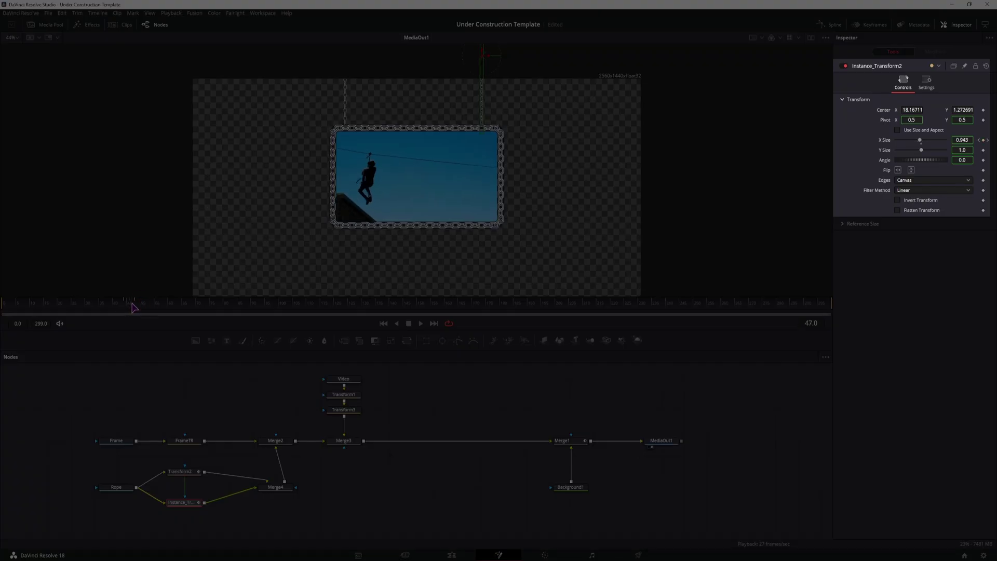
drag(134, 308, 149, 307)
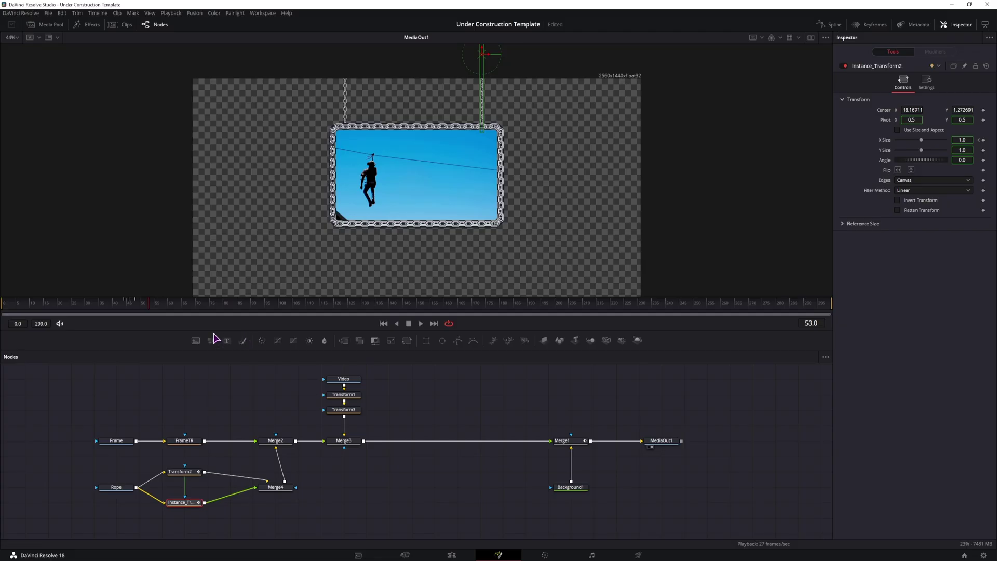
click(266, 371)
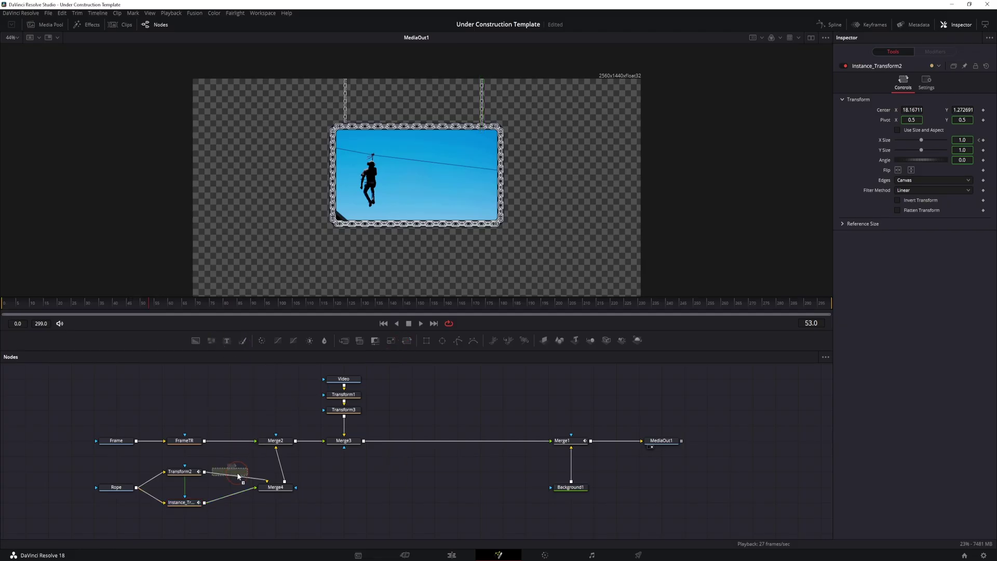
drag(237, 480, 237, 481)
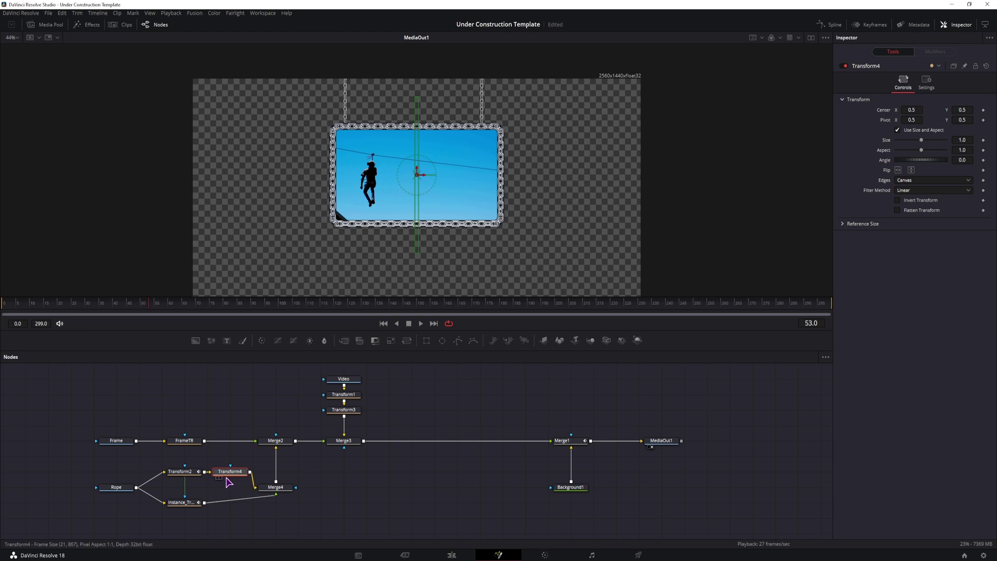
drag(407, 340, 301, 506)
Step: Keyframe FrameTR's Y Size at an earlier frame of the animation
click(187, 441)
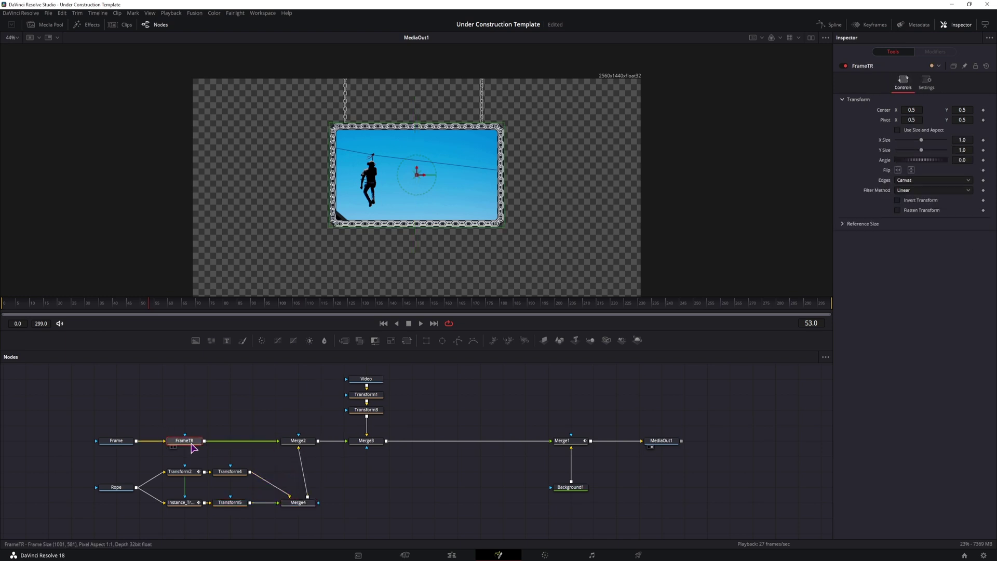
drag(100, 304, 125, 308)
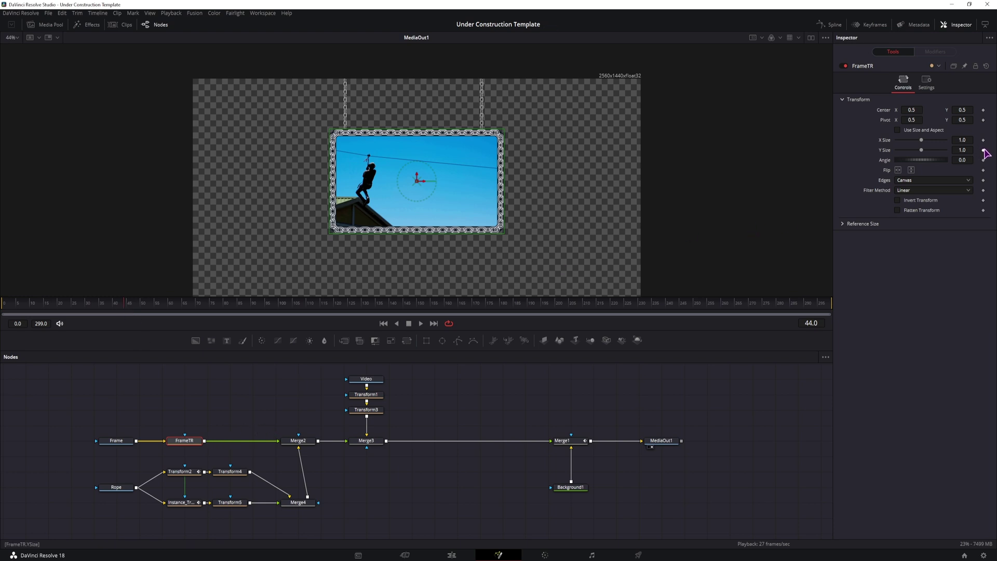
click(983, 150)
click(149, 311)
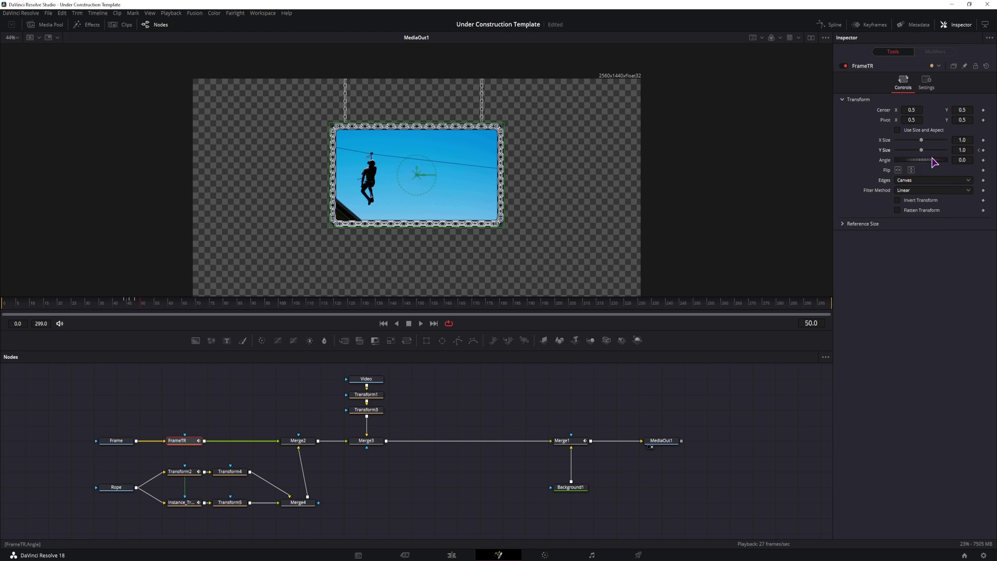
Step: Insert Transform6 between FrameTR and Merge2 and select the three new transforms
drag(262, 340, 249, 437)
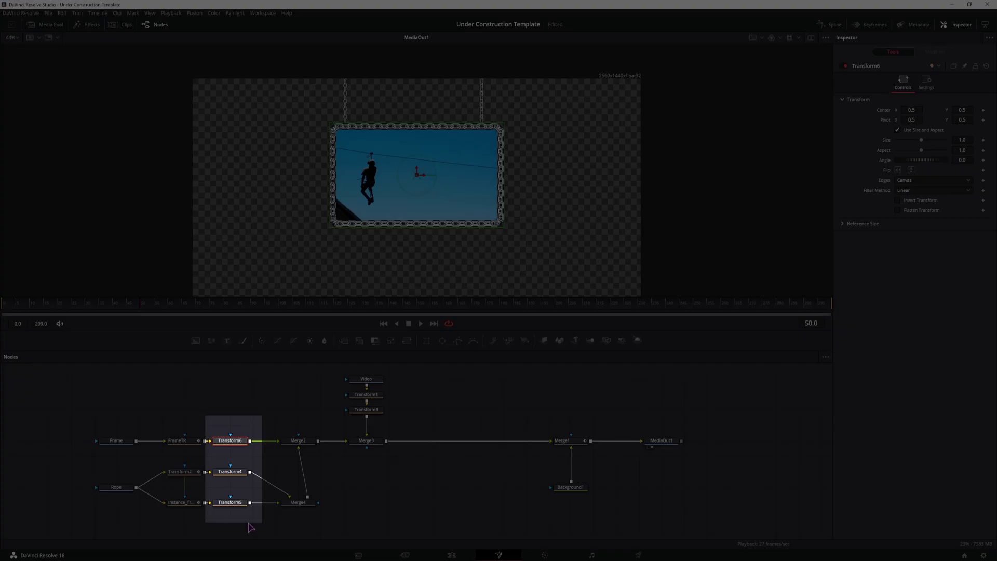
drag(242, 530, 234, 422)
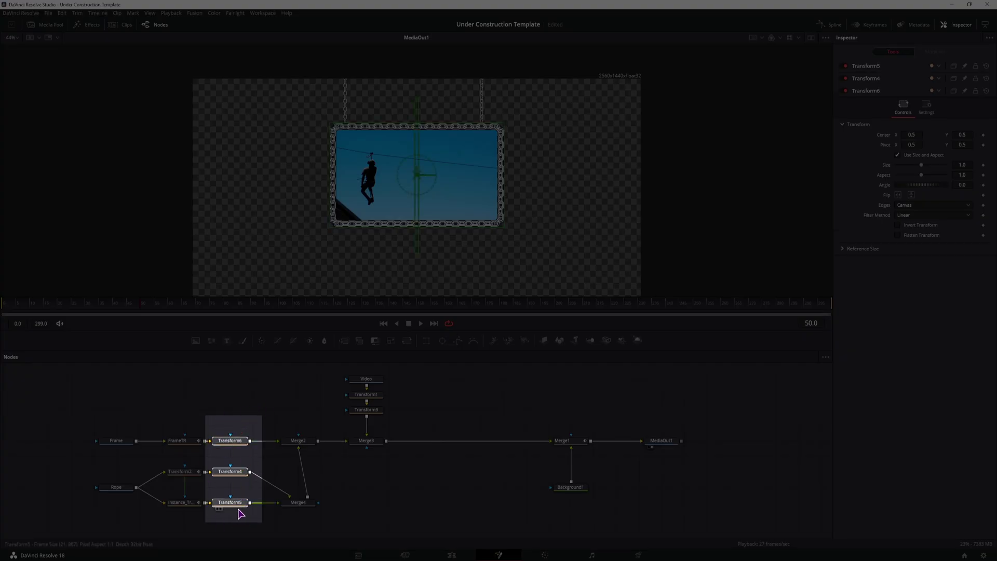
mouse_move(241, 514)
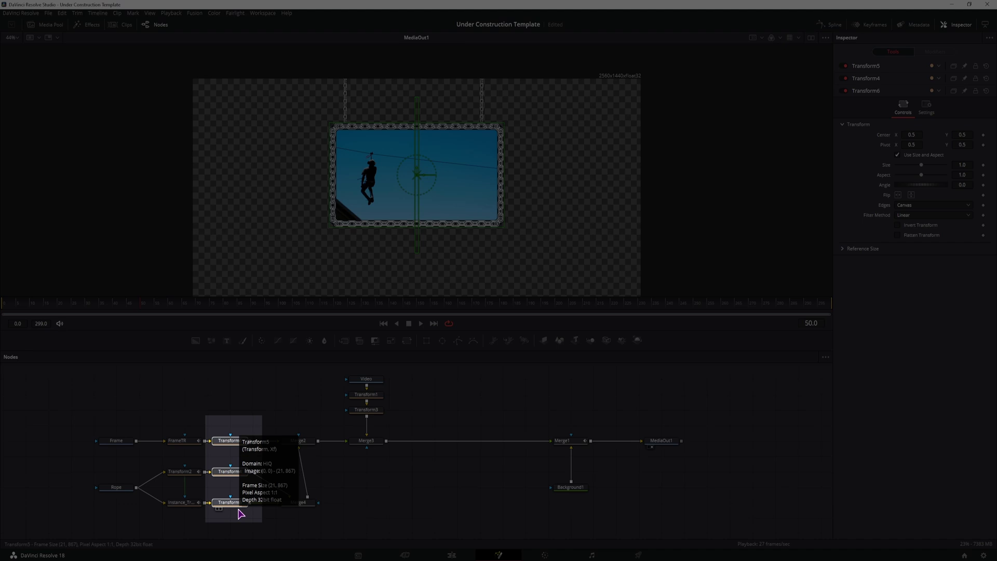
Step: Enable Motion Blur on Merge1 (Quality 2, Shutter Angle 180.0) and play the drop back
click(571, 441)
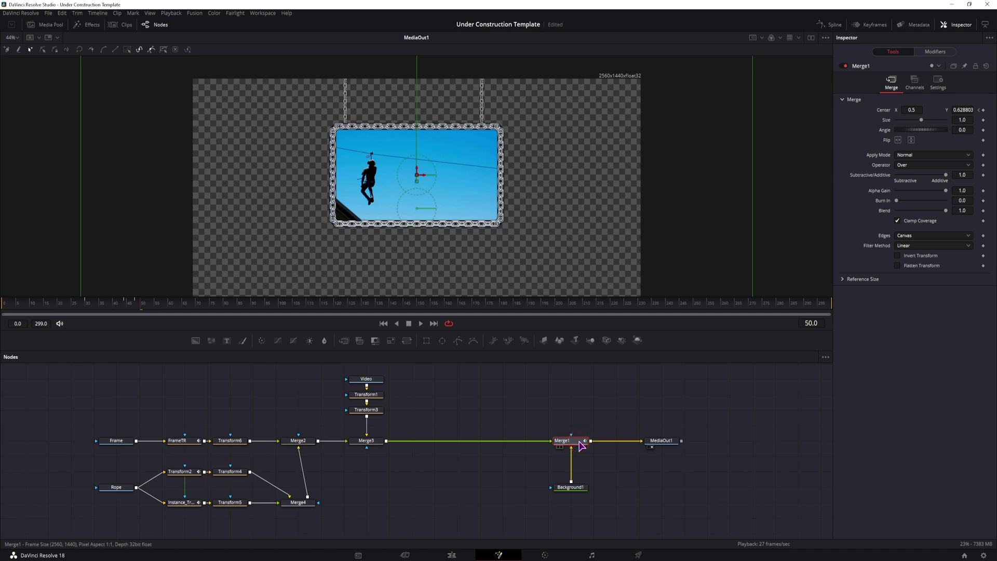
click(939, 84)
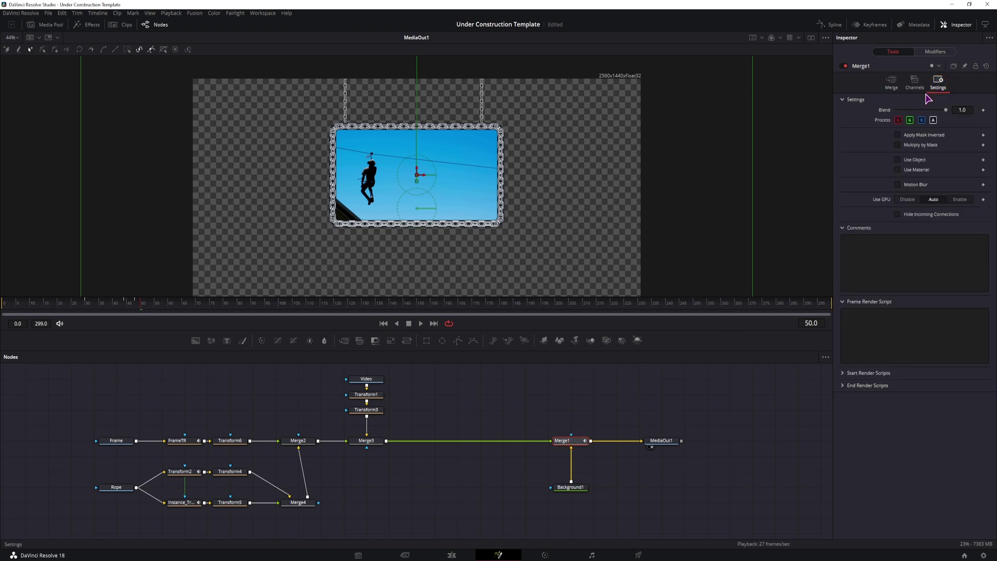
click(897, 185)
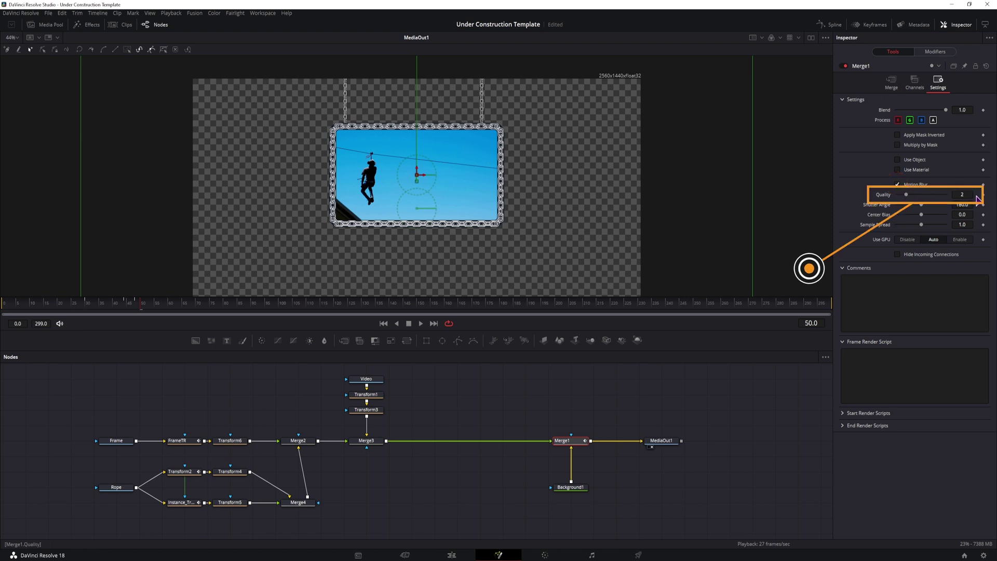
click(76, 306)
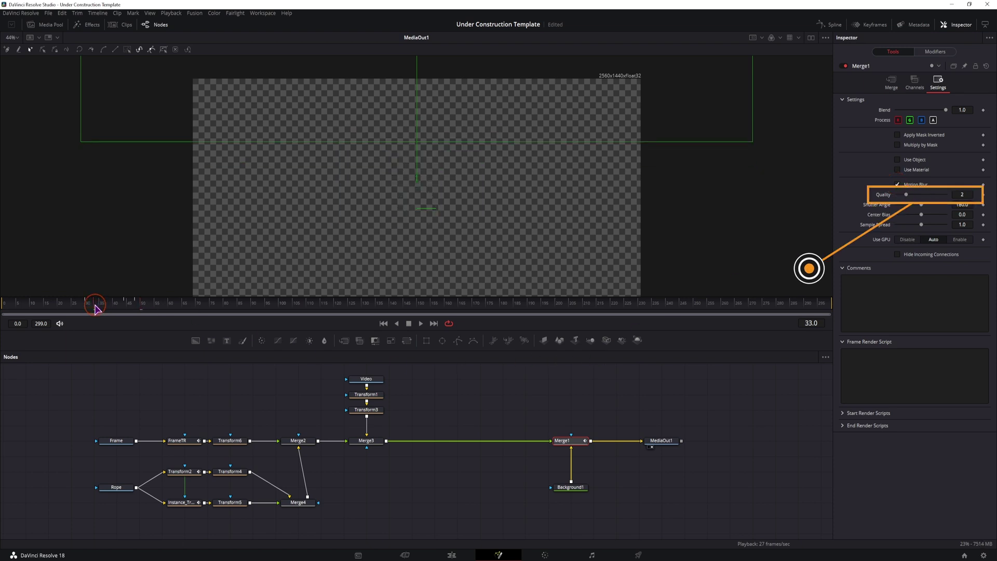
key(space)
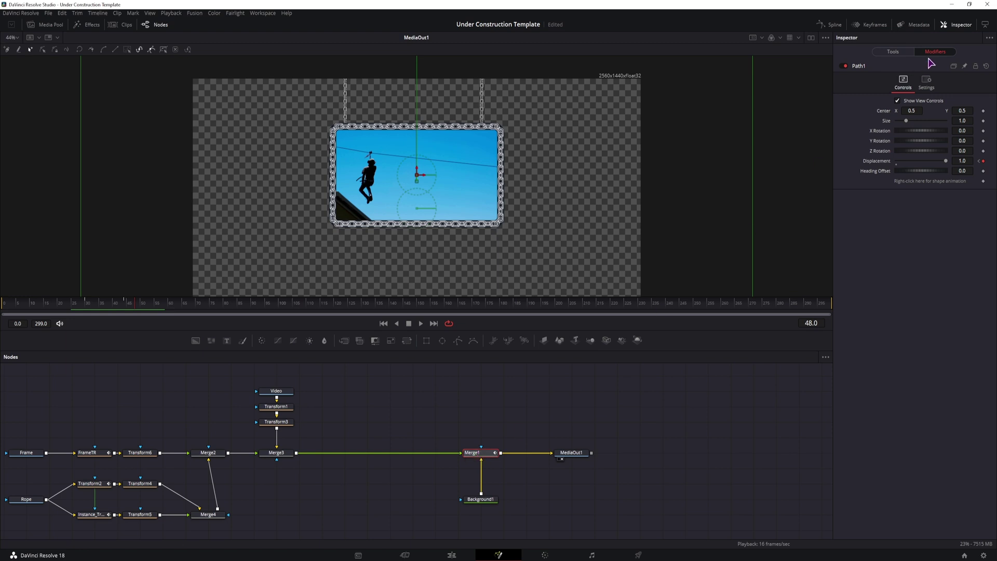
Step: Add a Linear Anim Curves modifier with Mirror enabled to Path1's Displacement
click(895, 51)
click(932, 52)
mouse_move(134, 306)
mouse_down()
mouse_move(96, 307)
mouse_move(133, 308)
mouse_up()
right_click(875, 162)
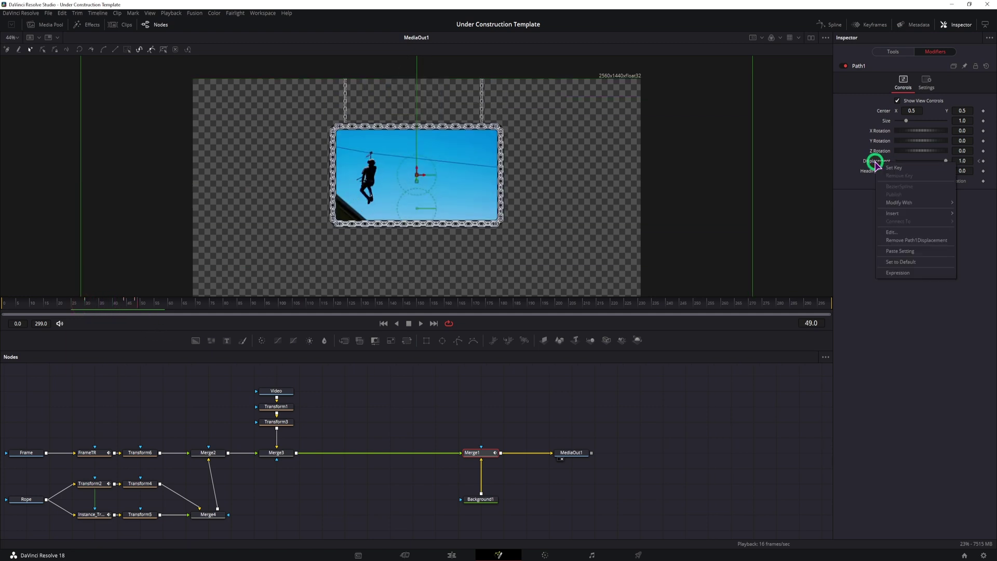
mouse_move(904, 215)
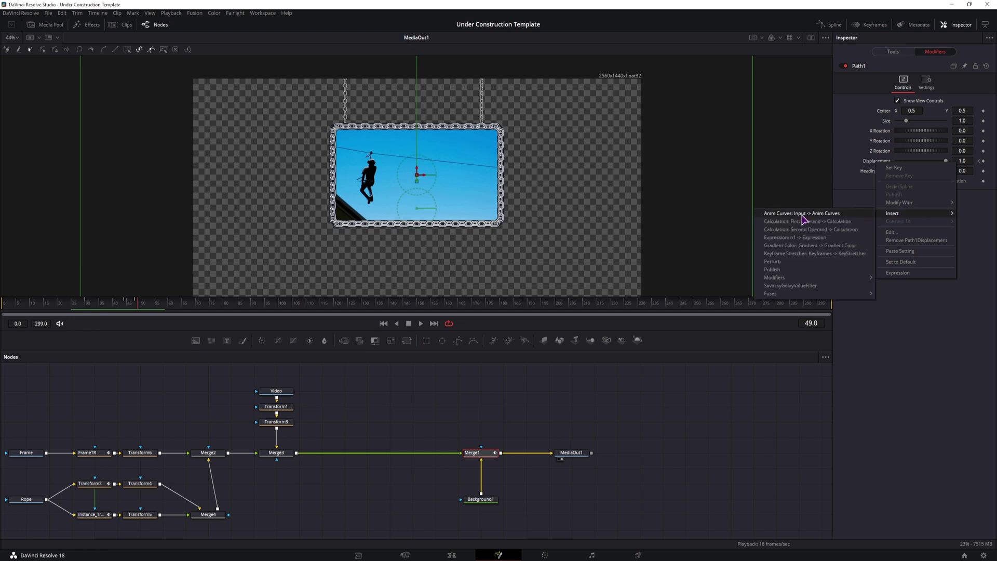
click(824, 218)
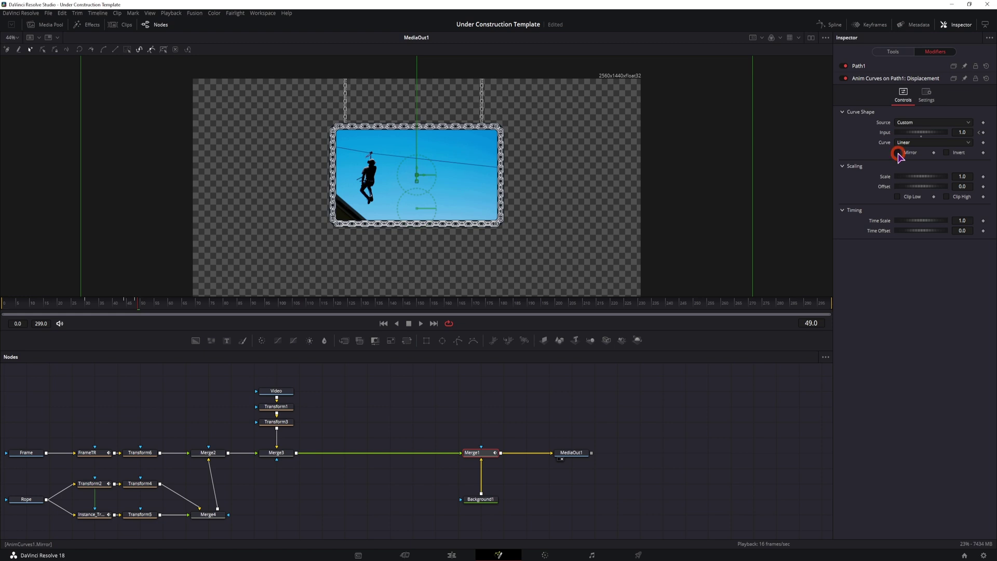
click(898, 153)
click(741, 306)
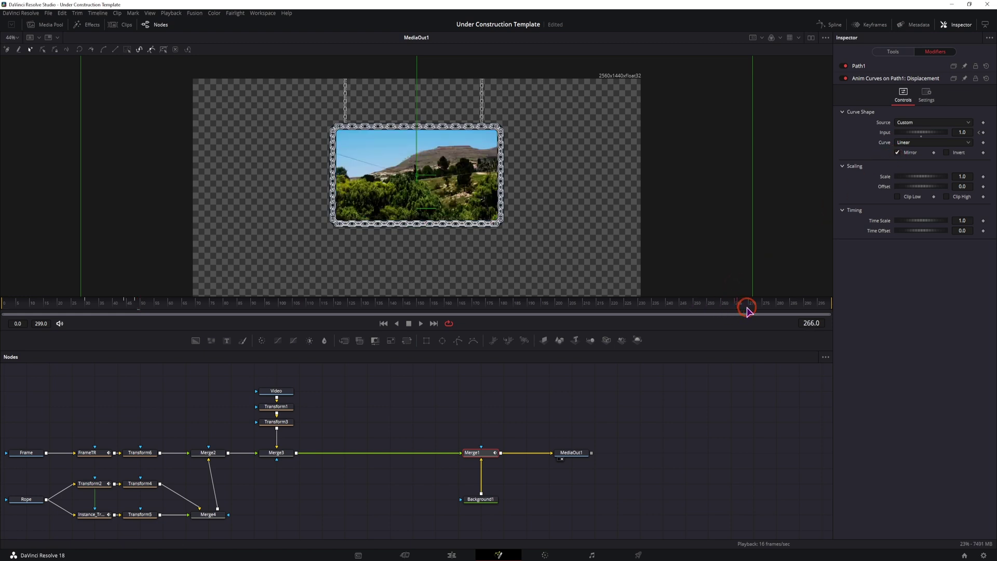
drag(746, 310, 726, 307)
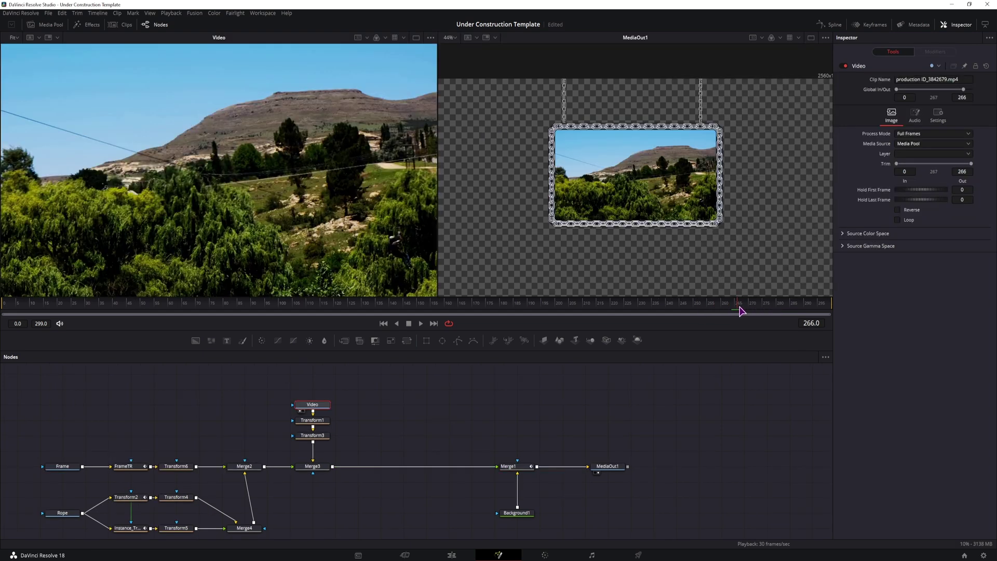
Step: Drag the Couple Walking beach clip from the Media Pool into the node graph
drag(741, 311, 741, 311)
click(46, 25)
drag(85, 98, 333, 422)
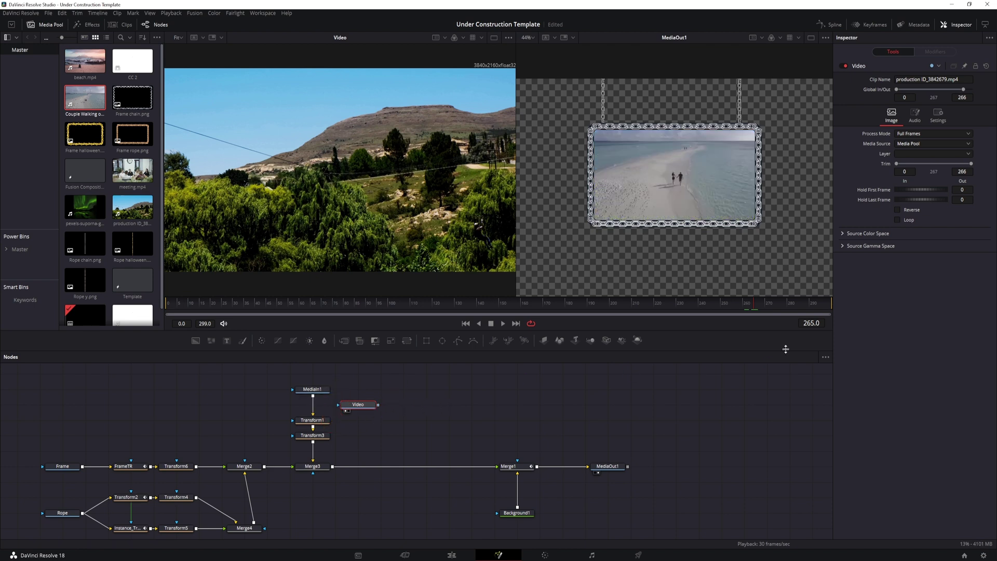
mouse_move(761, 309)
mouse_down()
mouse_move(813, 308)
mouse_move(779, 309)
mouse_up()
Step: Trim the Template clip's end on the Edit timeline, then reopen it in Fusion with Shift+5
click(452, 555)
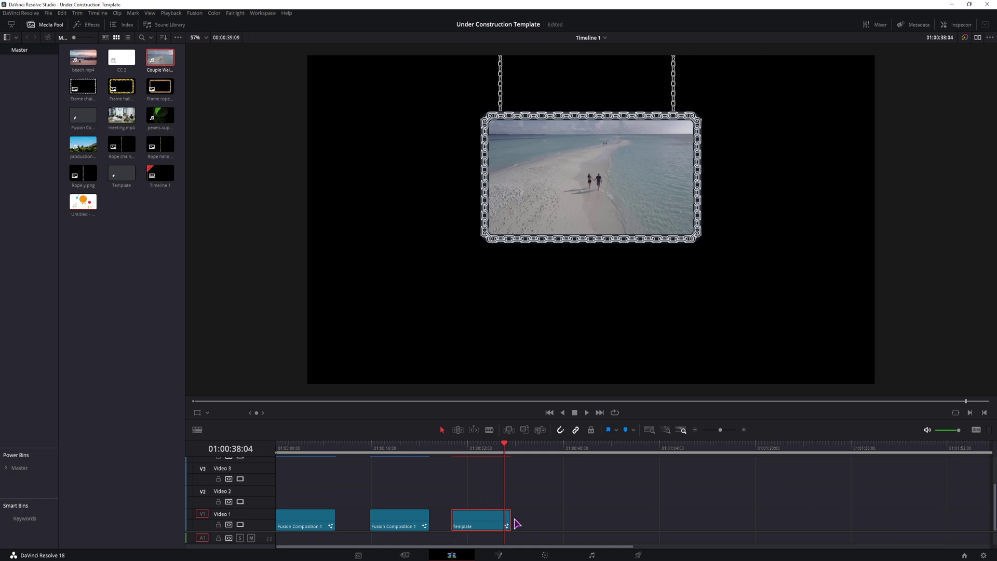
drag(510, 519, 491, 518)
click(479, 447)
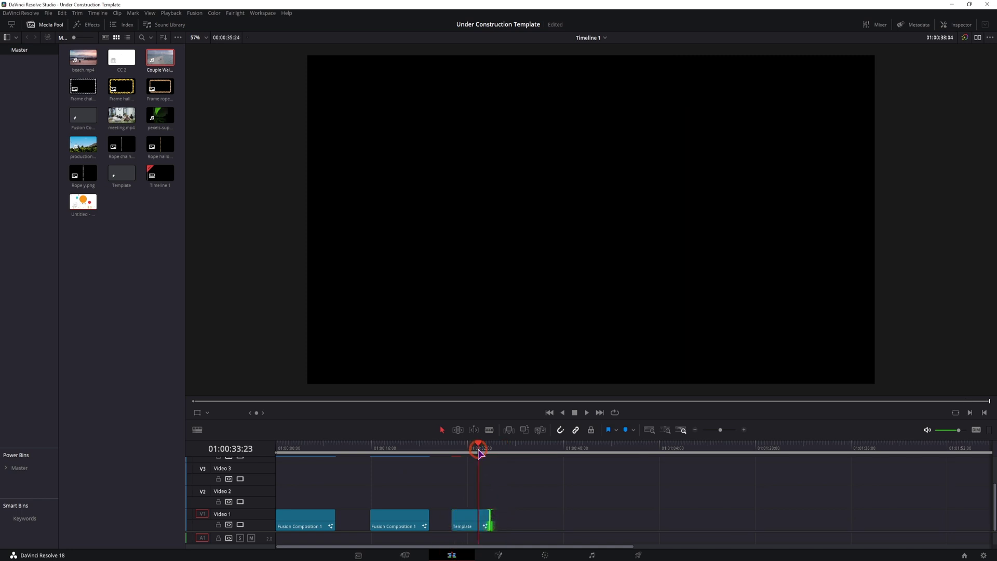
drag(479, 452, 483, 452)
key(Right)
key(Right)
key(Right)
key(Right)
key(Right)
key(Right)
key(Right)
key(Right)
key(Right)
key(Right)
key(Right)
key(Right)
key(Right)
key(Right)
key(Right)
key(Right)
key(Right)
key(Right)
key(Right)
key(Right)
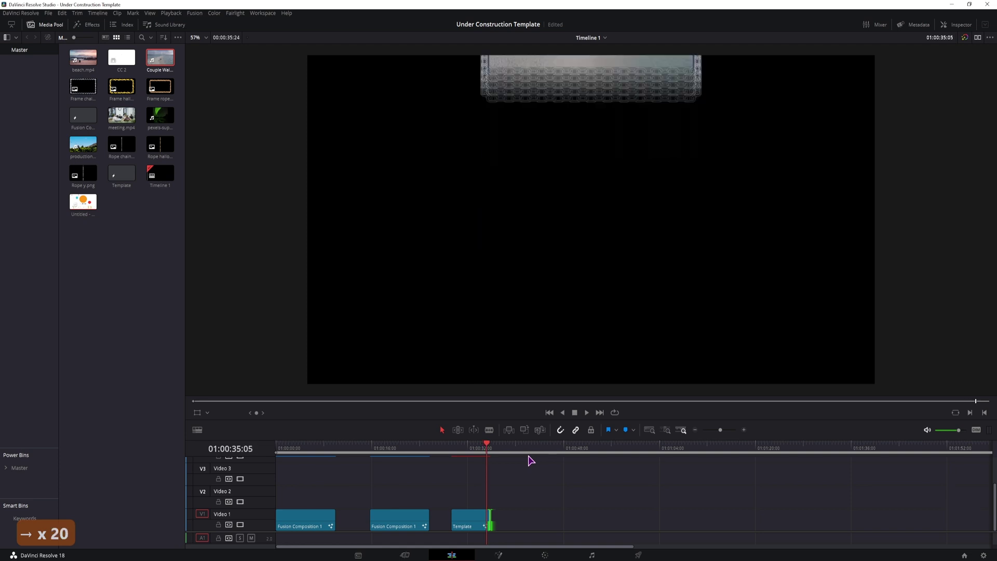
key(shift+5)
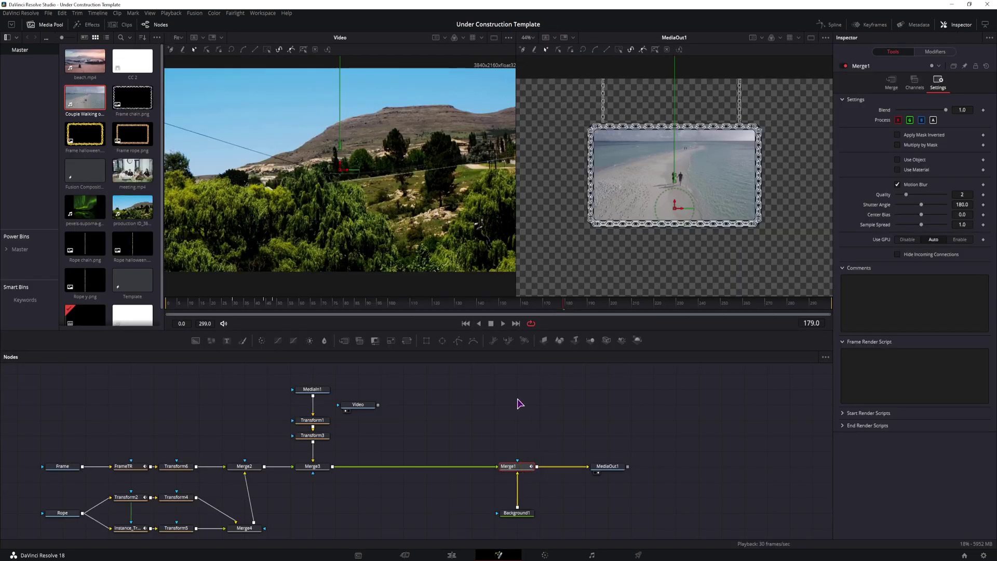
Step: Delete the old zipline Video node and rename the beach clip's MediaIn1 node to 'Video'
click(359, 405)
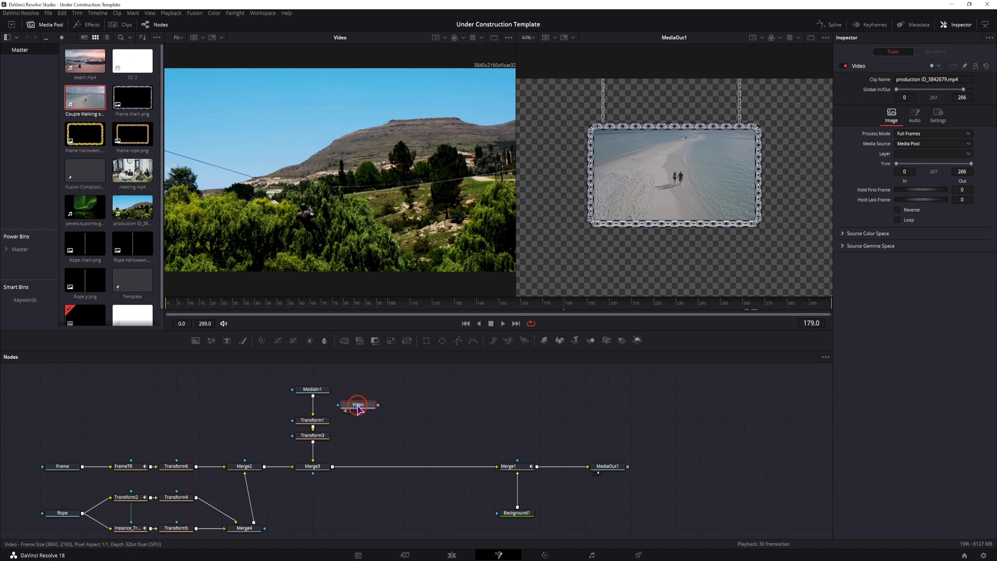
key(BackSpace)
click(316, 389)
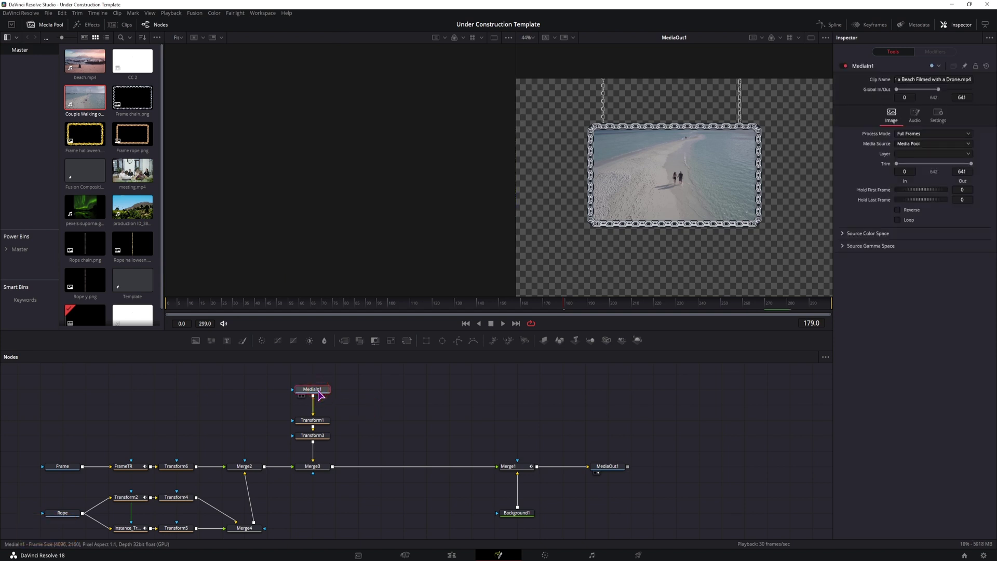
key(F2)
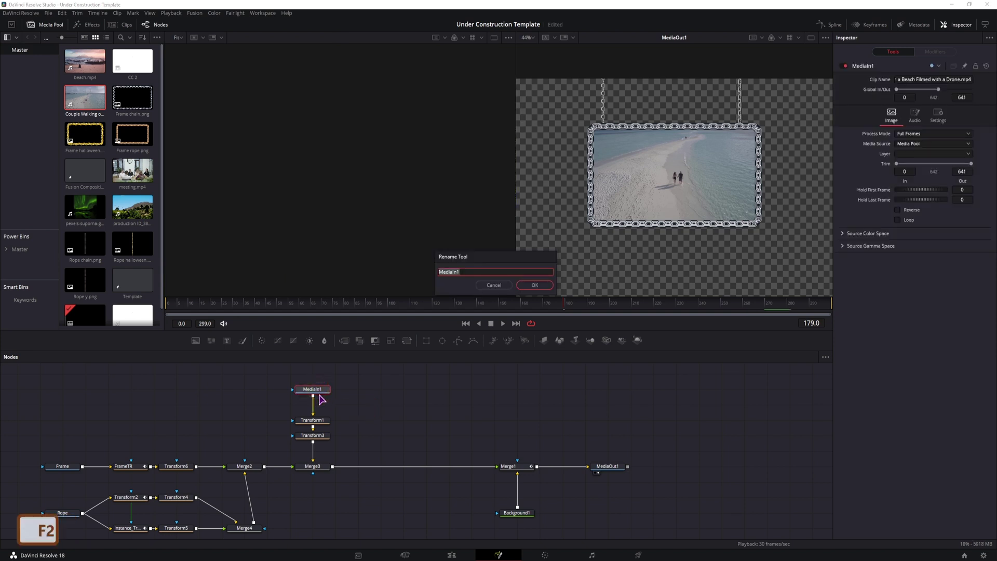
text(Video)
key(Return)
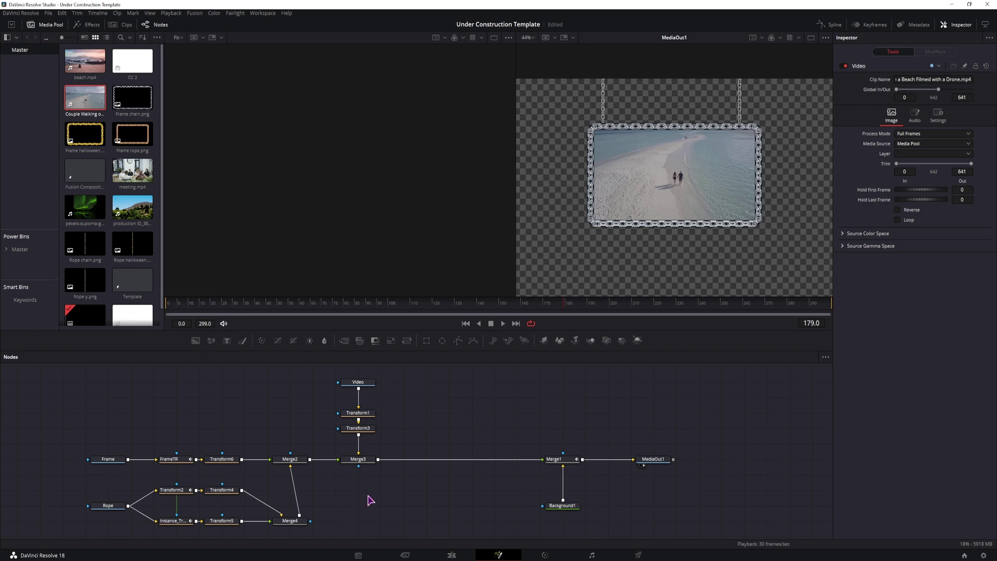
Step: Inspect the FrameTR, Transform2, Instance_Transform2, Video, Transform1 and Transform3 nodes, checking Transform1's scaling at frame 48
drag(371, 500, 374, 489)
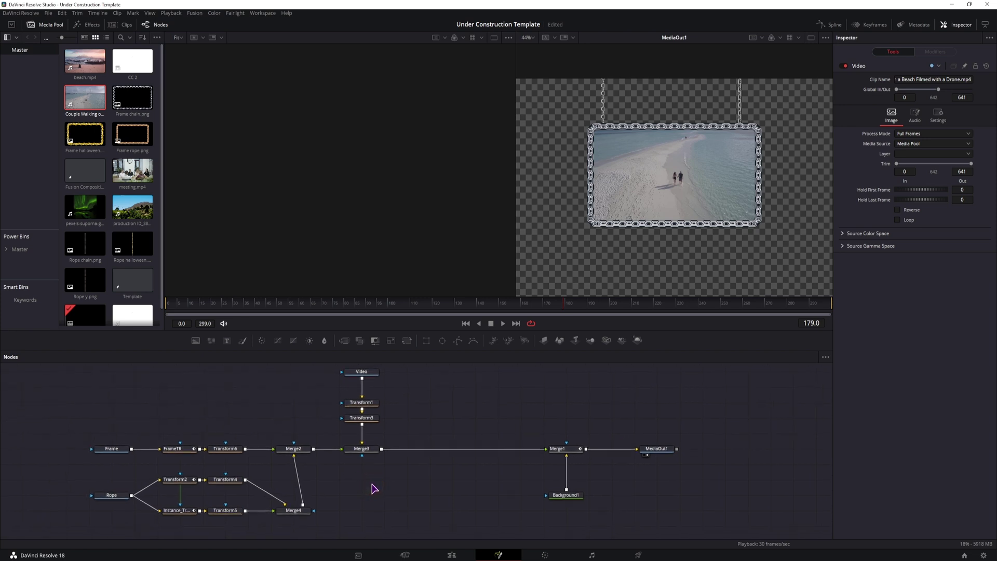
click(184, 452)
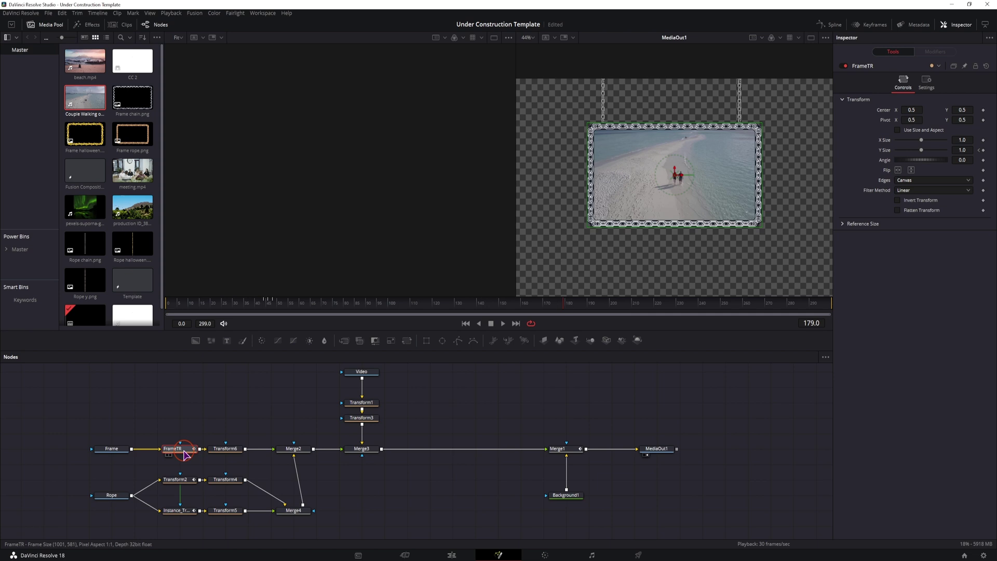
click(176, 480)
click(183, 512)
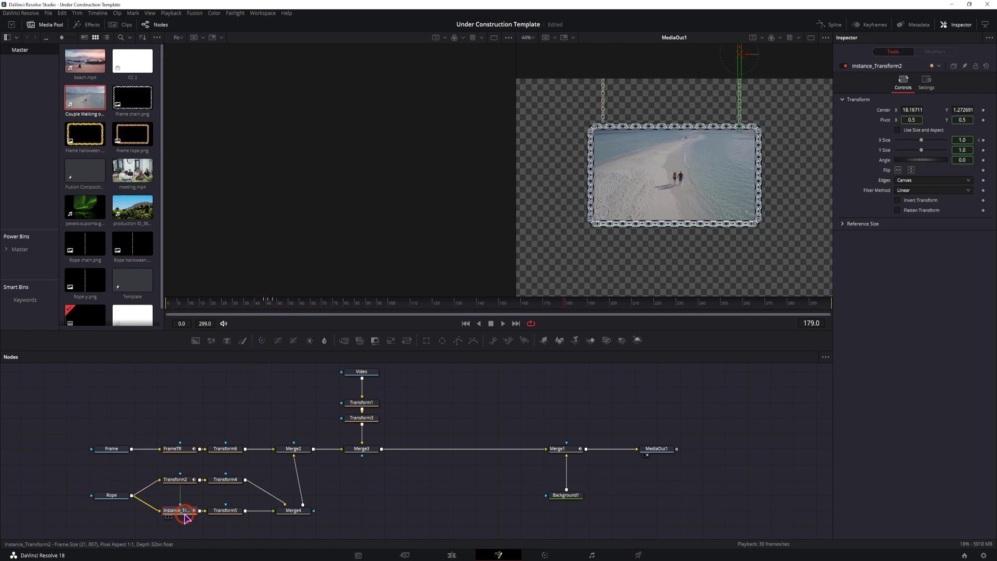
click(364, 404)
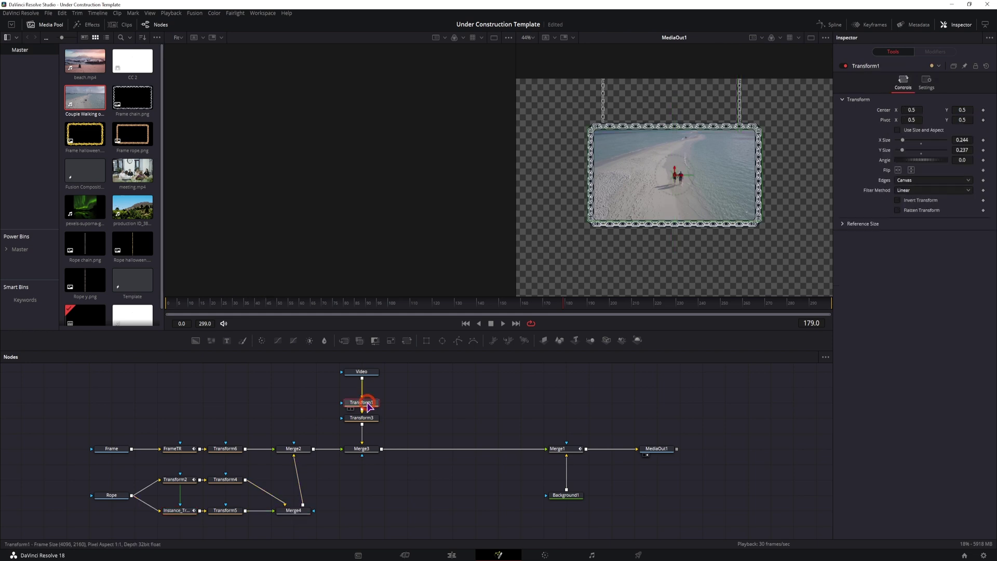
click(369, 376)
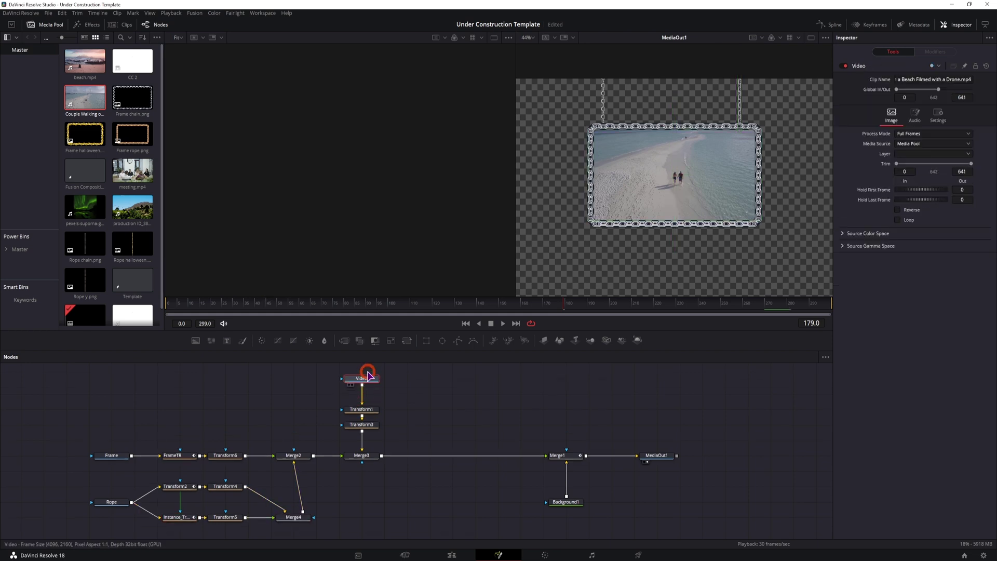
click(363, 410)
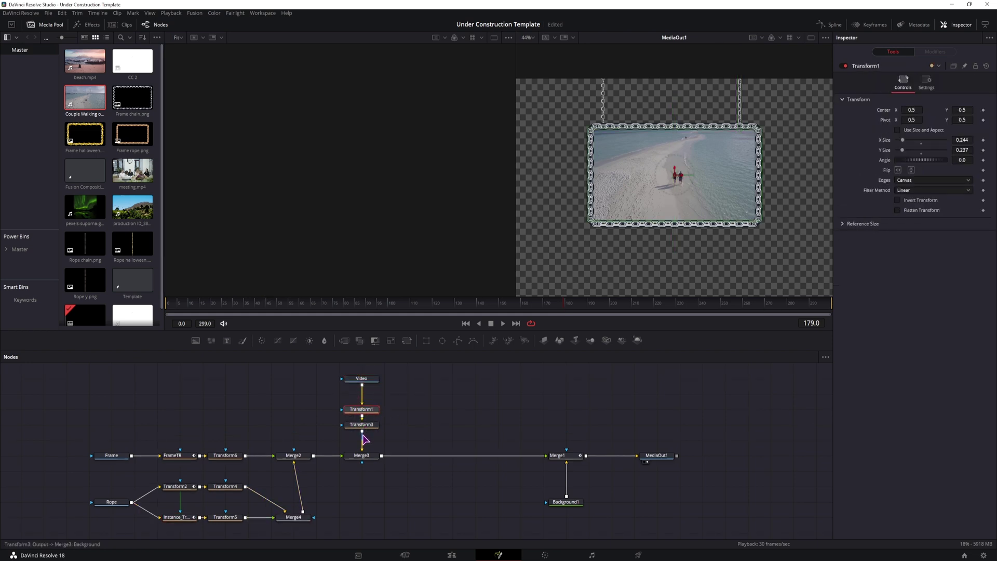
click(366, 425)
click(369, 409)
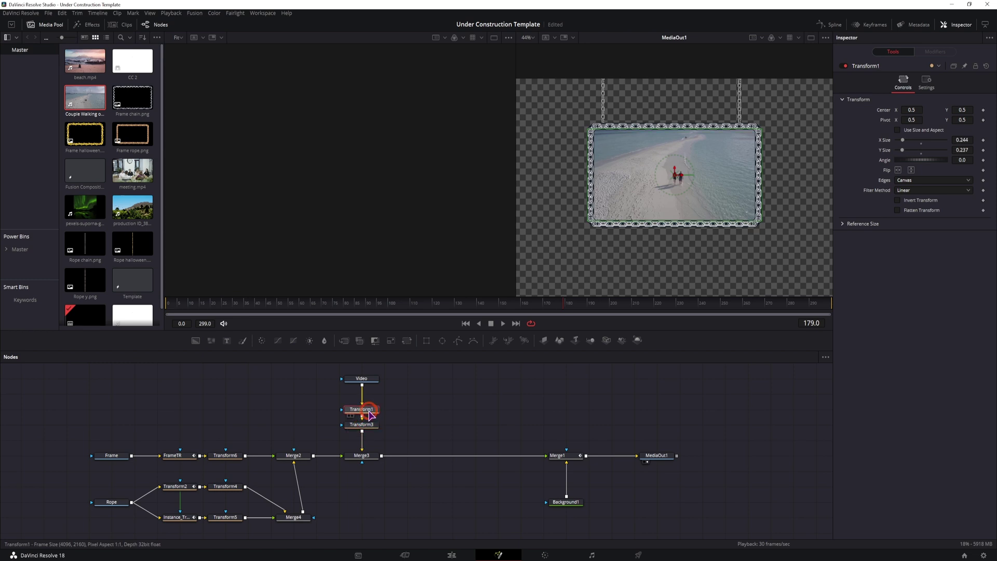
click(261, 307)
mouse_move(261, 306)
mouse_down()
mouse_move(187, 306)
mouse_move(269, 307)
mouse_up()
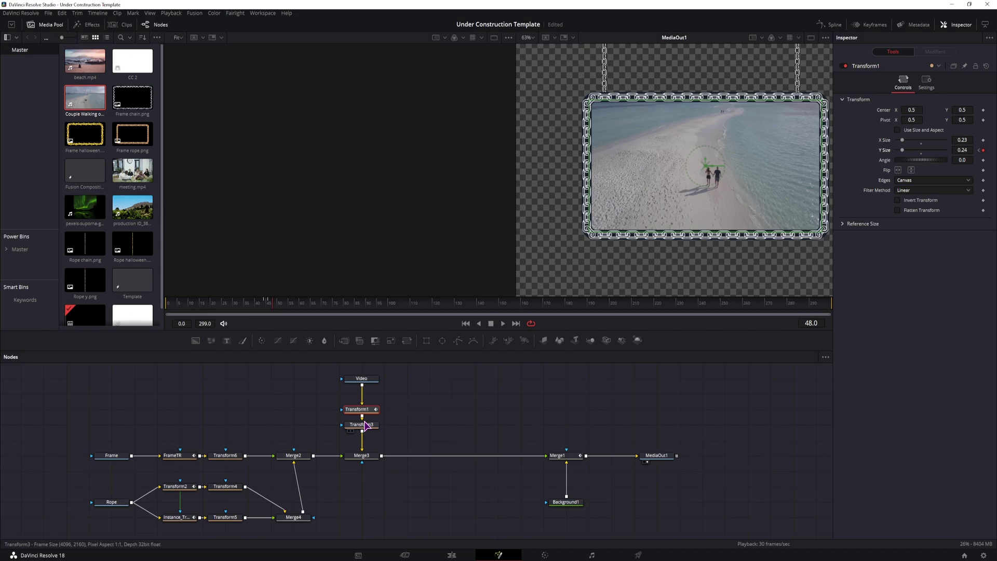
Step: Move Transform1 up and shift FrameTR, Transform2 and Instance_Transform2 left into neater lines
drag(361, 410, 361, 394)
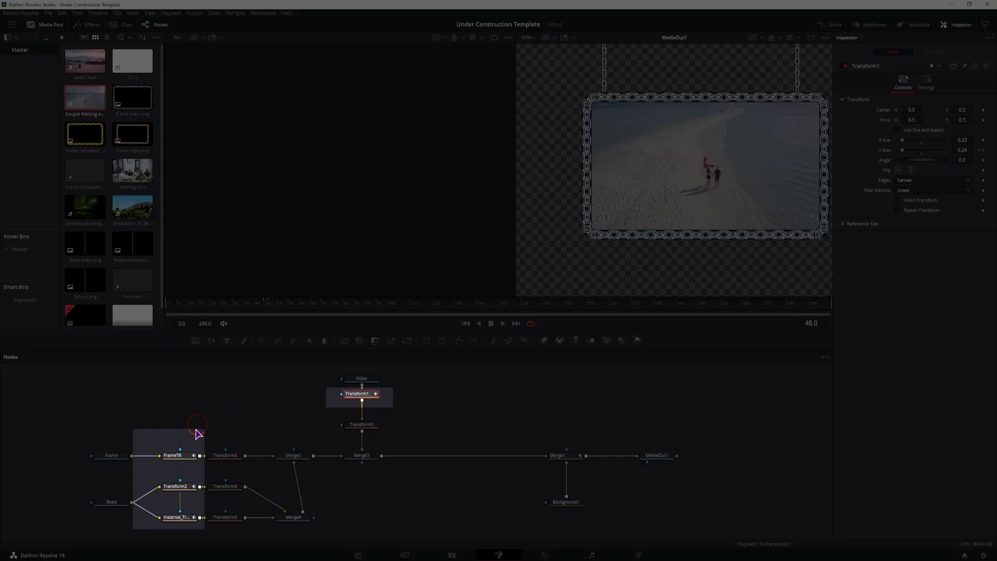
drag(182, 441, 164, 521)
click(161, 518)
drag(224, 436, 227, 535)
click(563, 456)
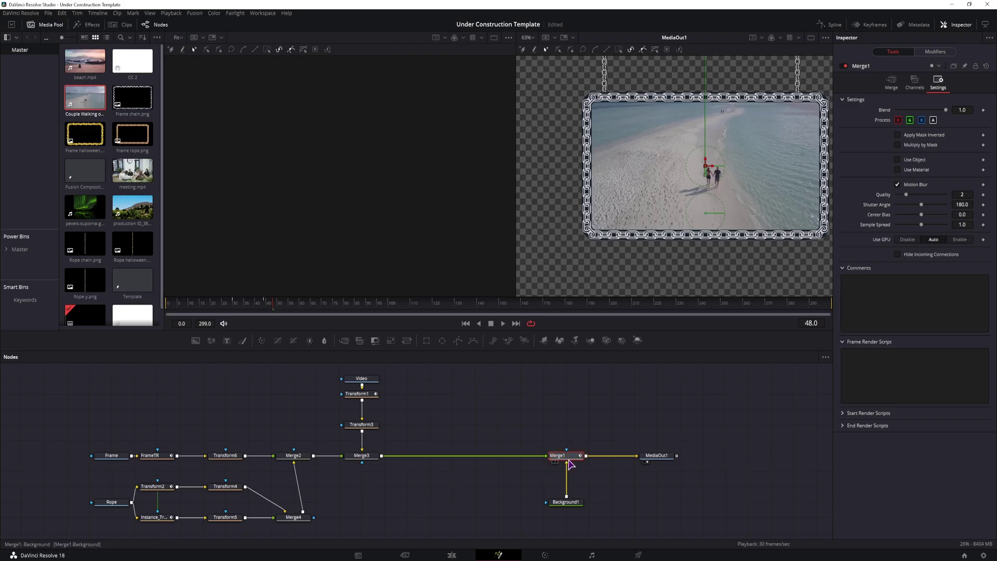
click(129, 472)
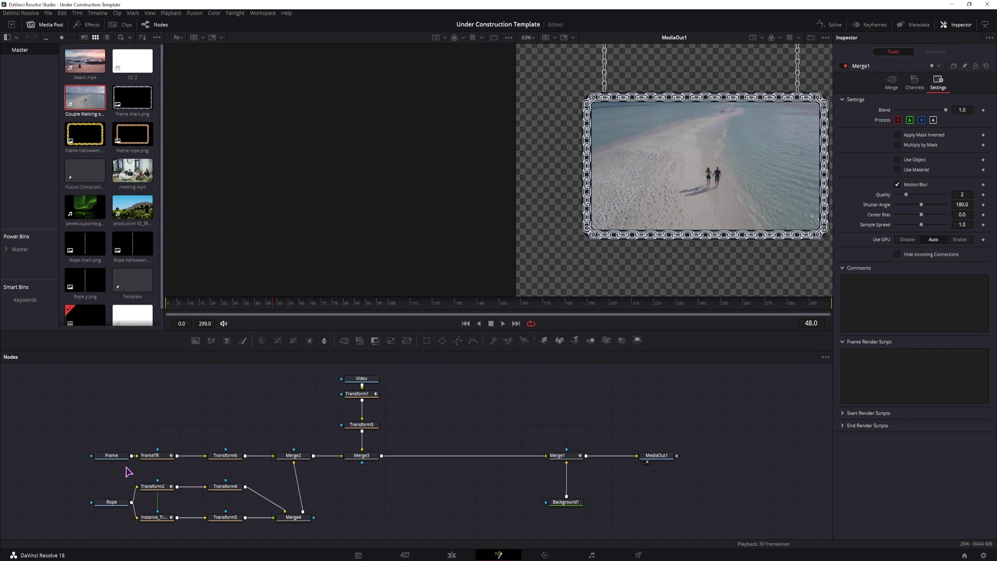
Step: Ctrl-select Frame, Rope, Video, all Transforms, FrameTR, Instance_Transform2, Merges 1–4 and Background1, leaving out MediaOut1
click(110, 455)
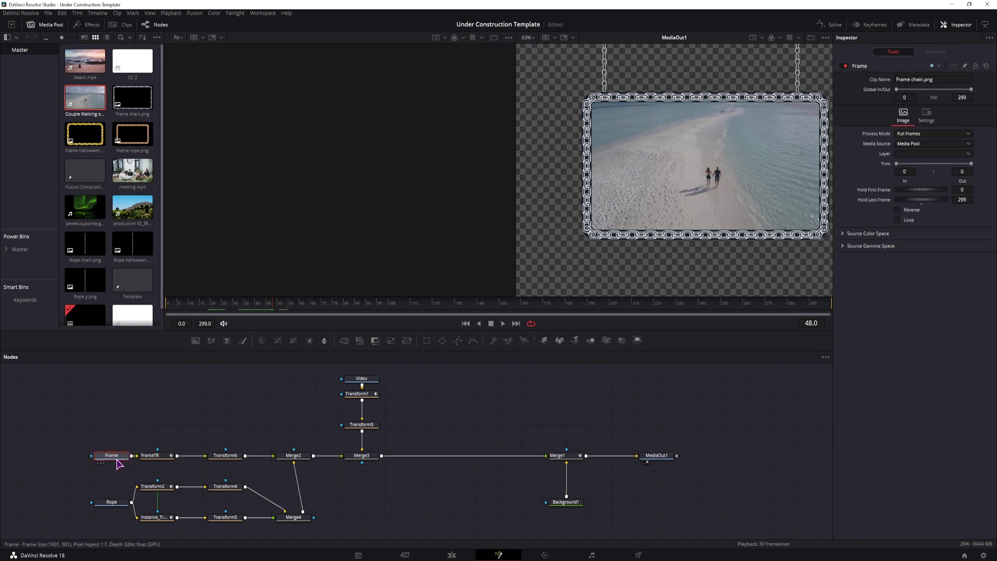
ctrl+click(226, 458)
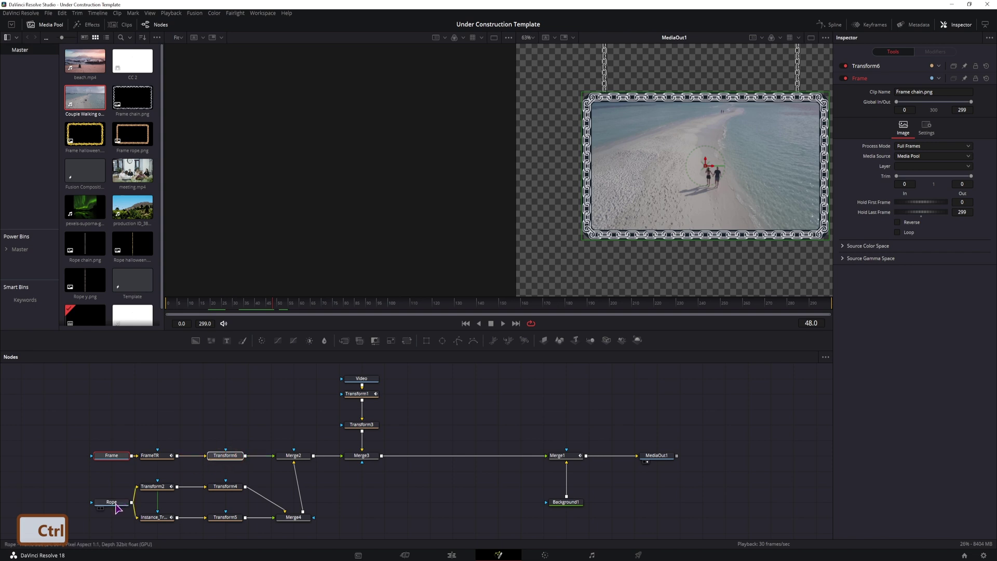
ctrl+click(111, 502)
ctrl+click(231, 489)
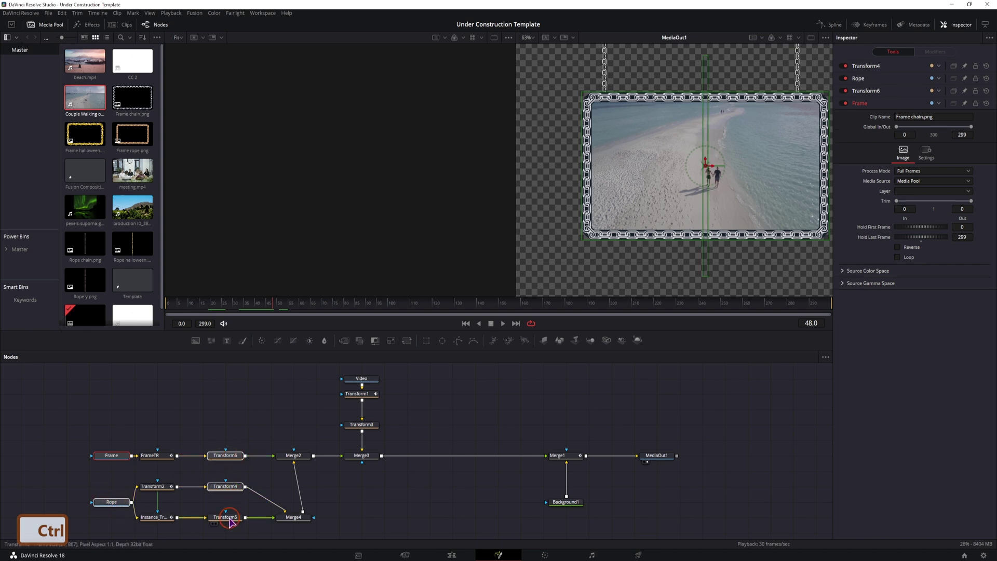
ctrl+click(223, 517)
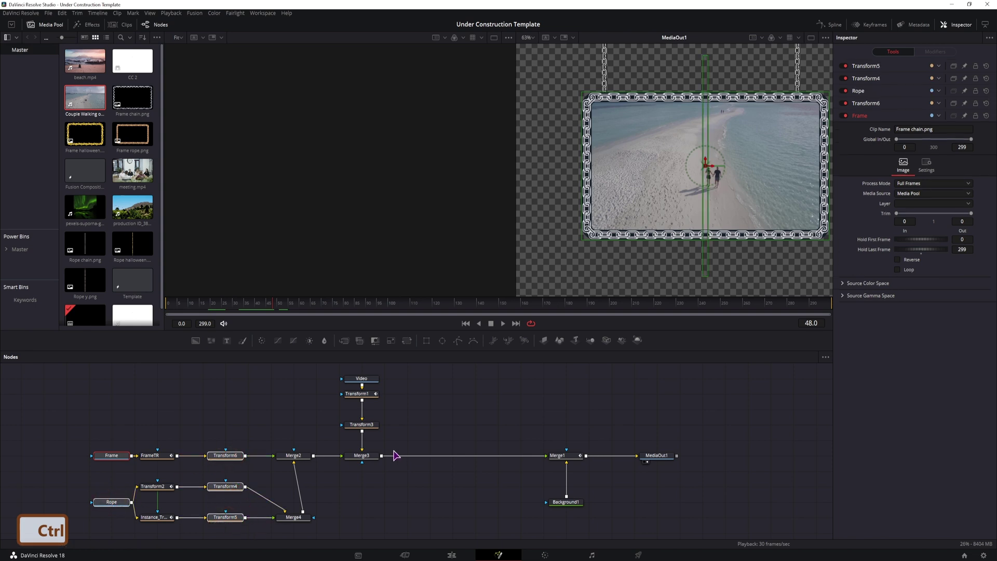
ctrl+click(362, 379)
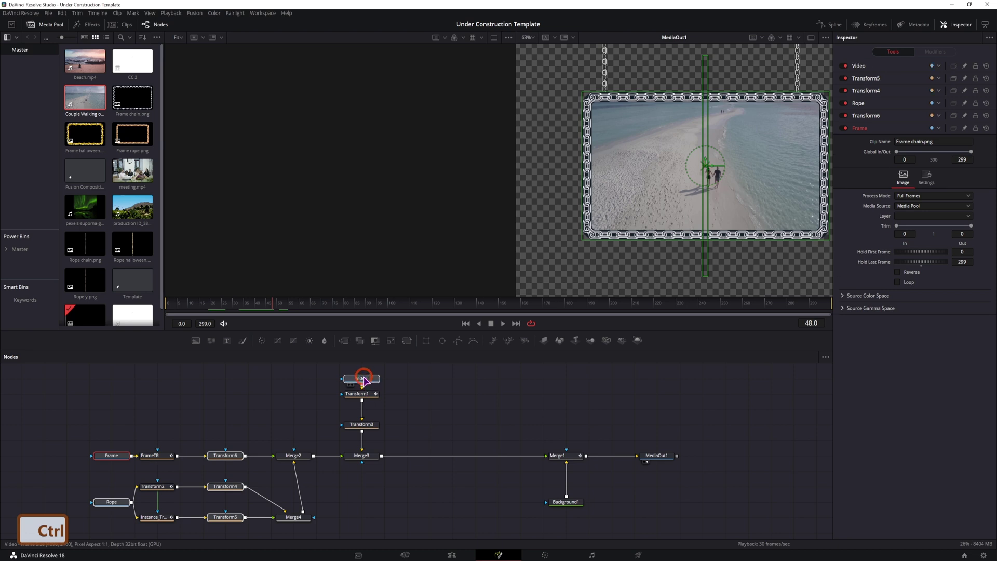
ctrl+click(366, 427)
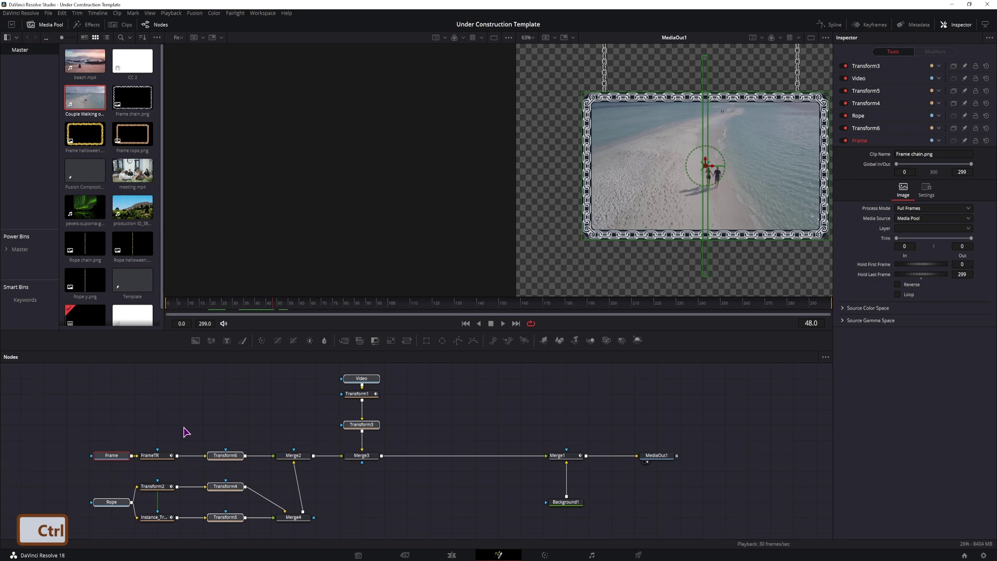
drag(184, 429, 153, 527)
drag(275, 443, 381, 529)
ctrl+click(364, 395)
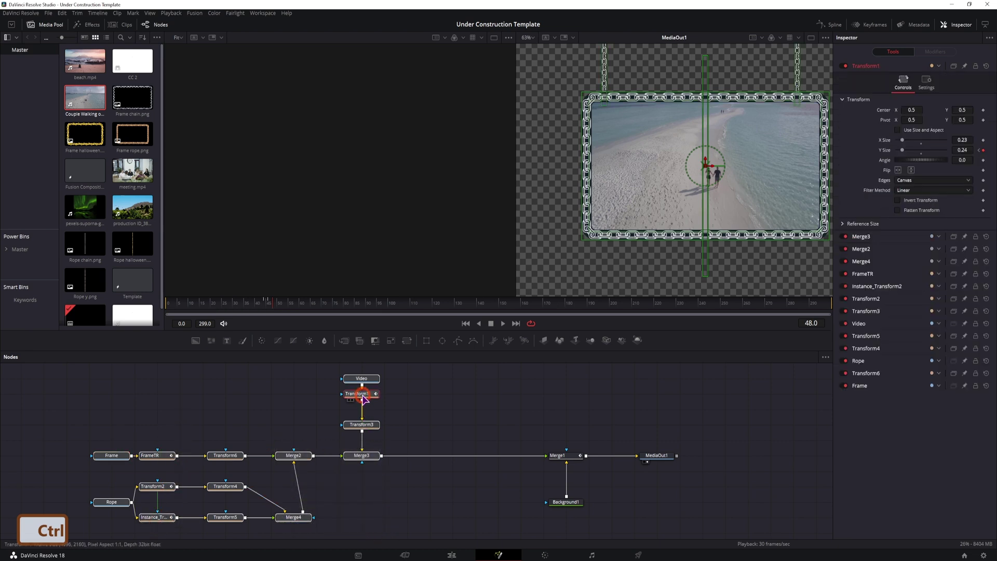
drag(593, 530, 538, 431)
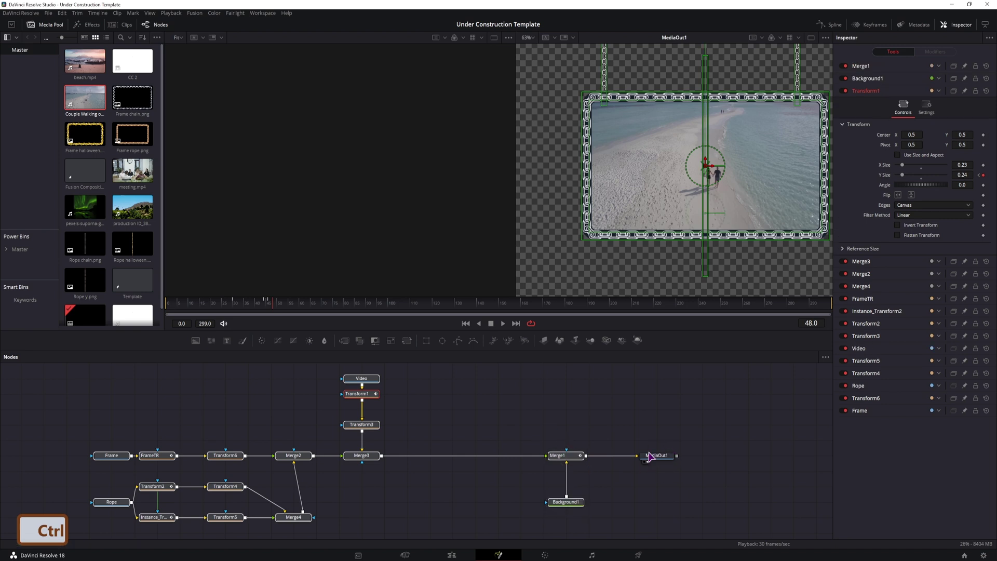
Step: Create a new macro from the selected nodes with Macro > Create Macro
right_click(570, 459)
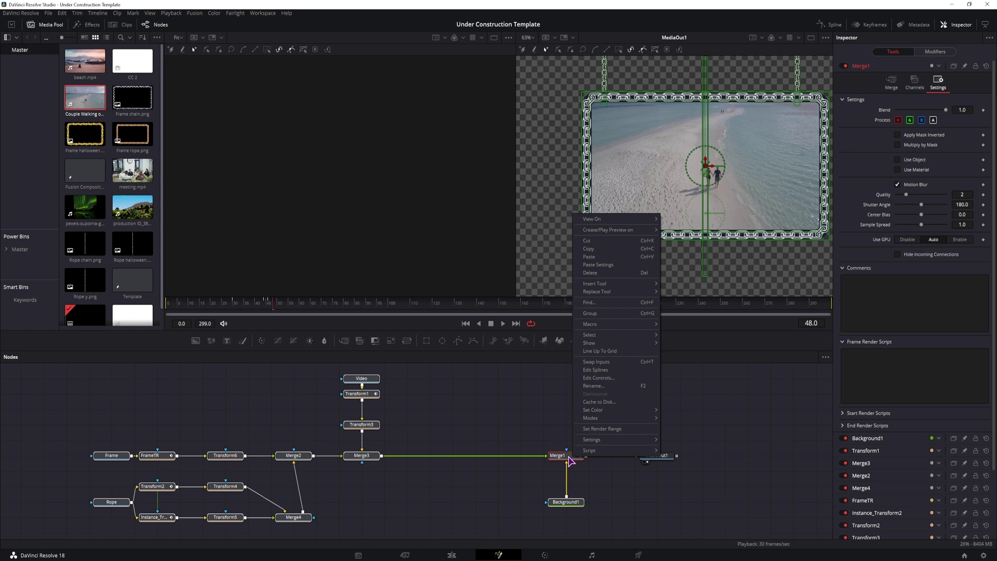
mouse_move(622, 325)
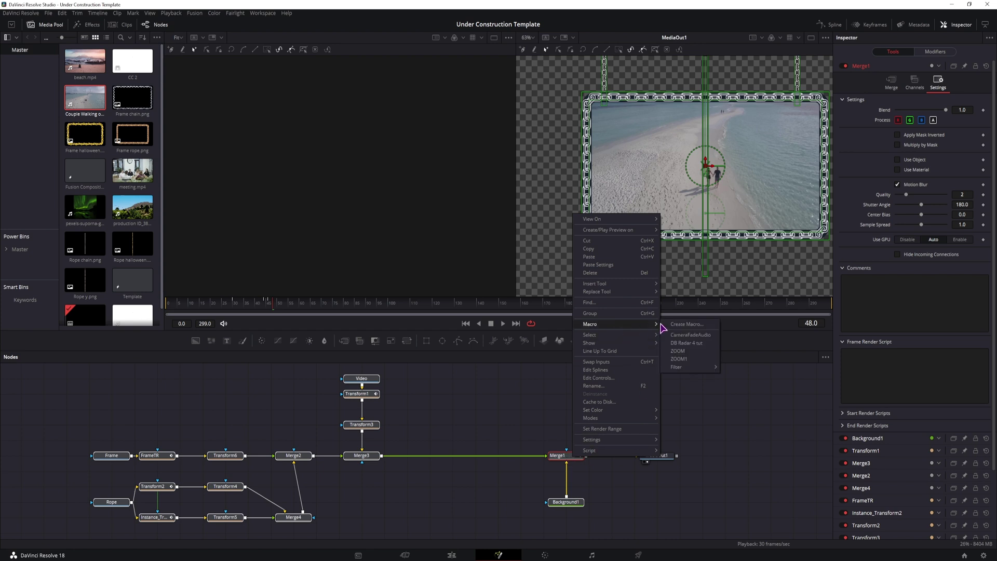
click(685, 325)
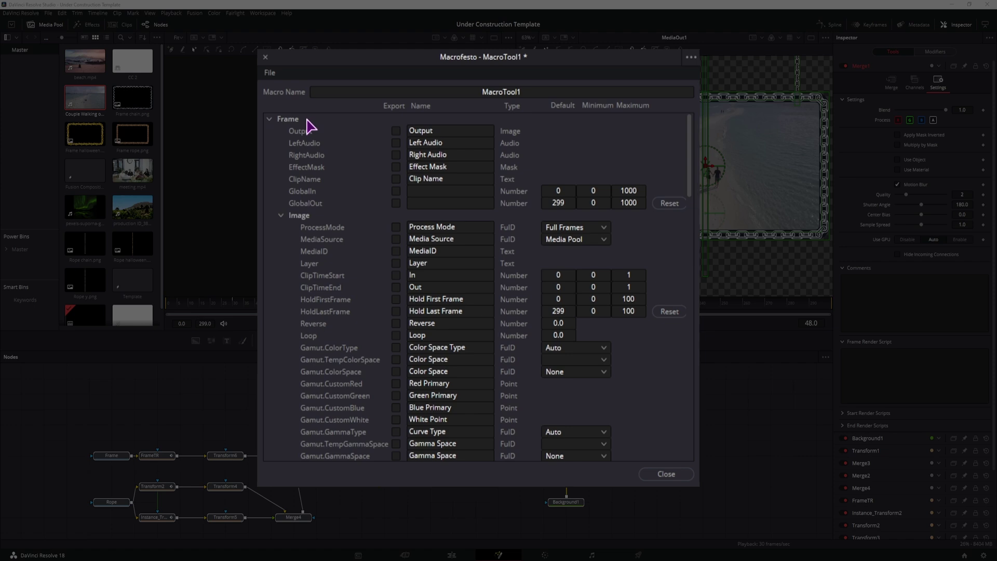
Step: Export the Frame tool's ClipName and label it 'Frame image'
click(116, 456)
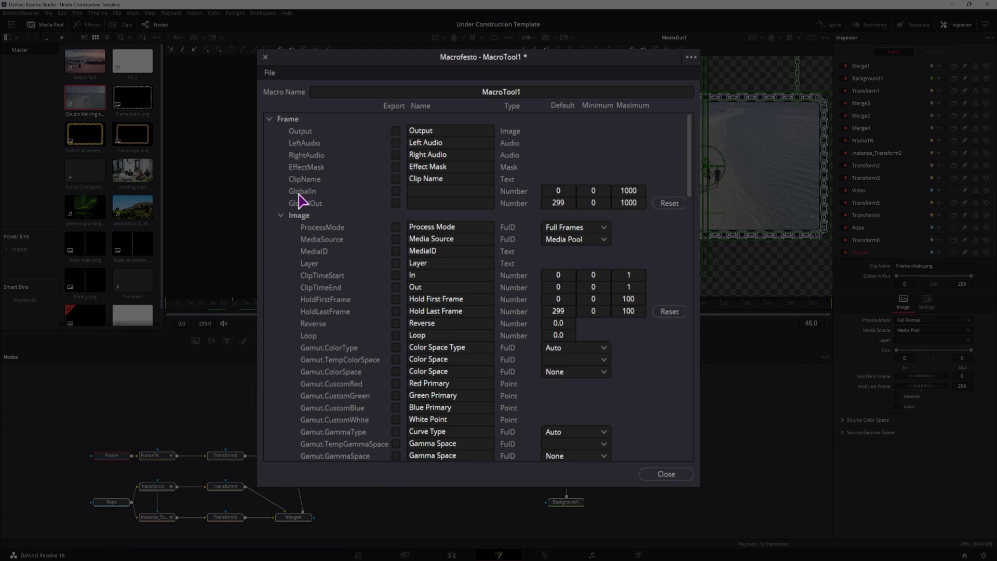
click(395, 178)
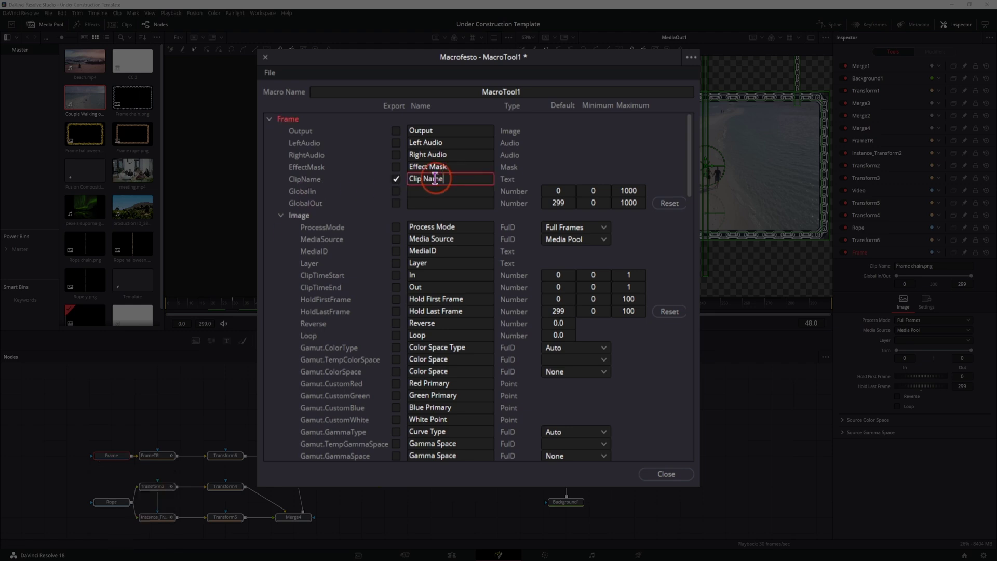
drag(461, 178, 409, 179)
text(Frame image)
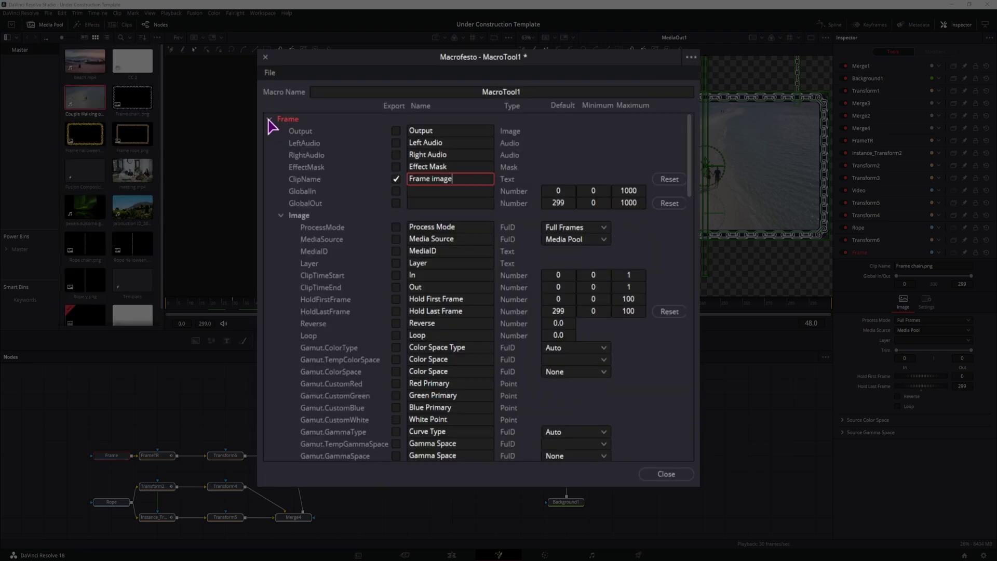
click(269, 119)
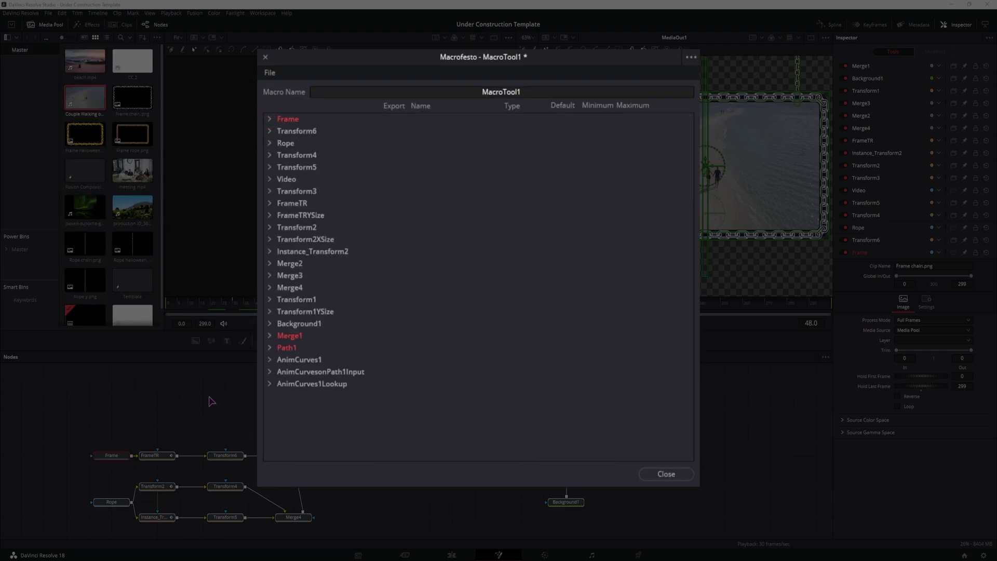
Step: Export Transform6's Center, Size, Aspect, X Size and Y Size in the macro
click(269, 133)
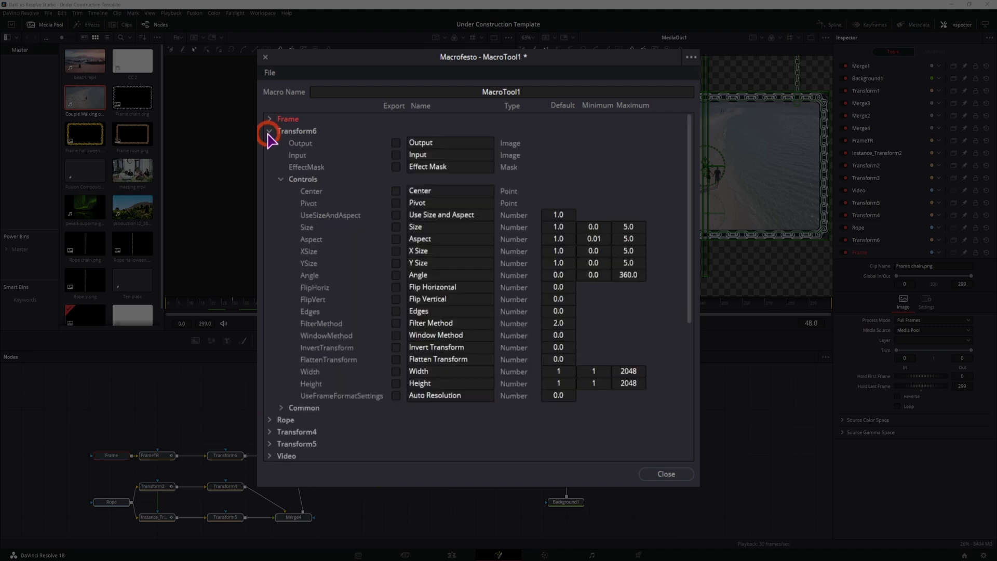
click(397, 191)
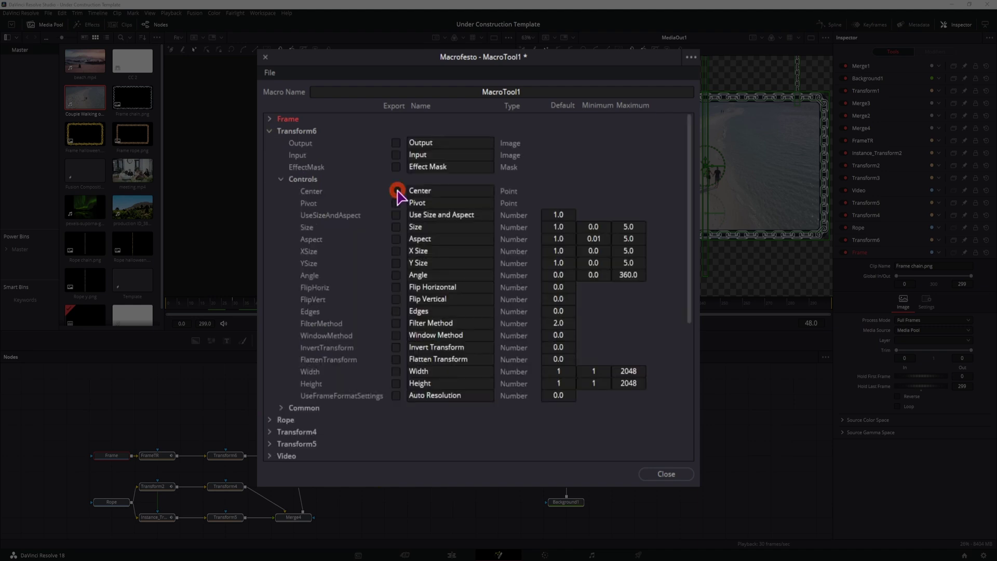
click(395, 227)
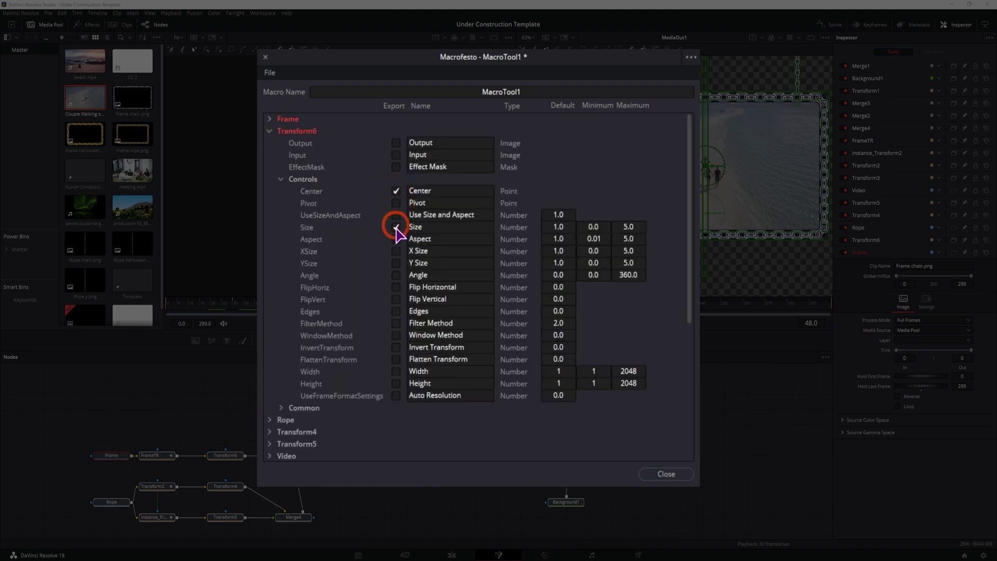
click(396, 239)
click(396, 251)
click(396, 263)
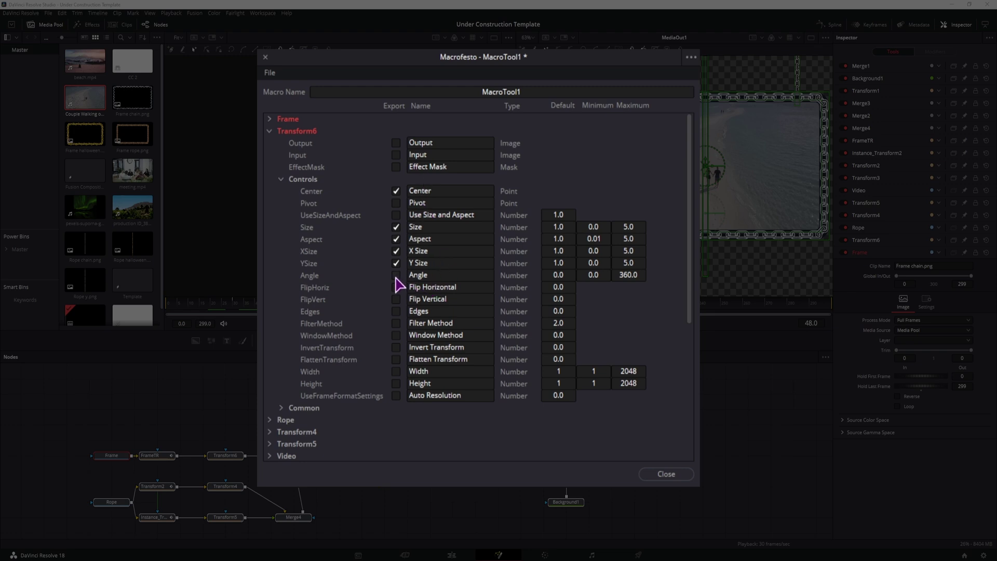
Step: Rename Transform6's exported Center control to 'Frame Center'
click(450, 191)
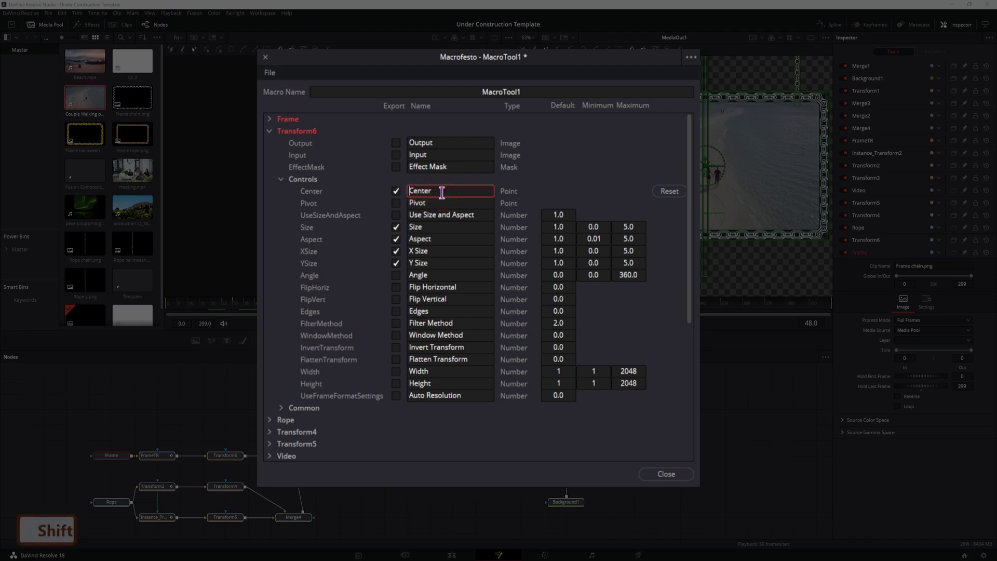
text(Frame)
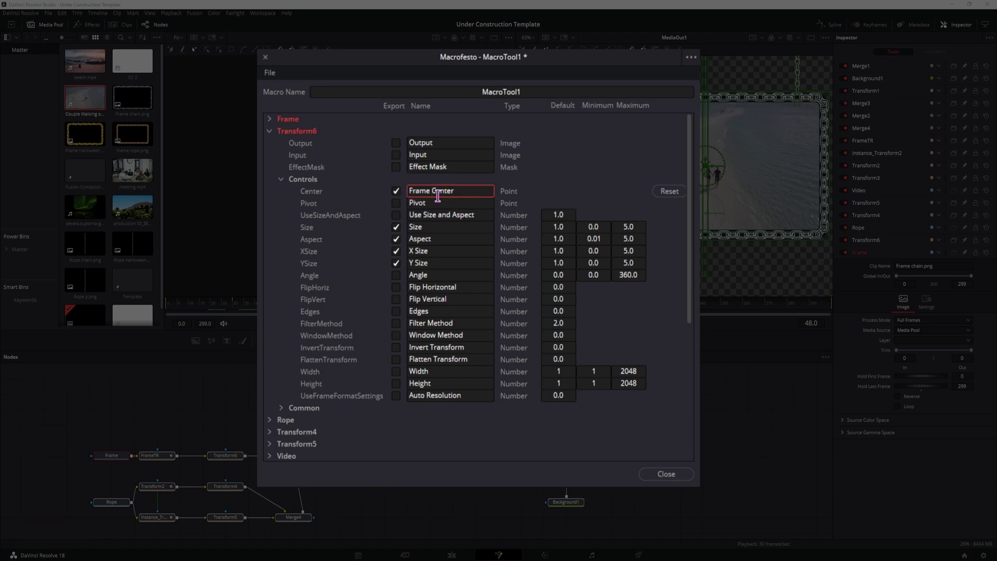
click(269, 131)
click(270, 143)
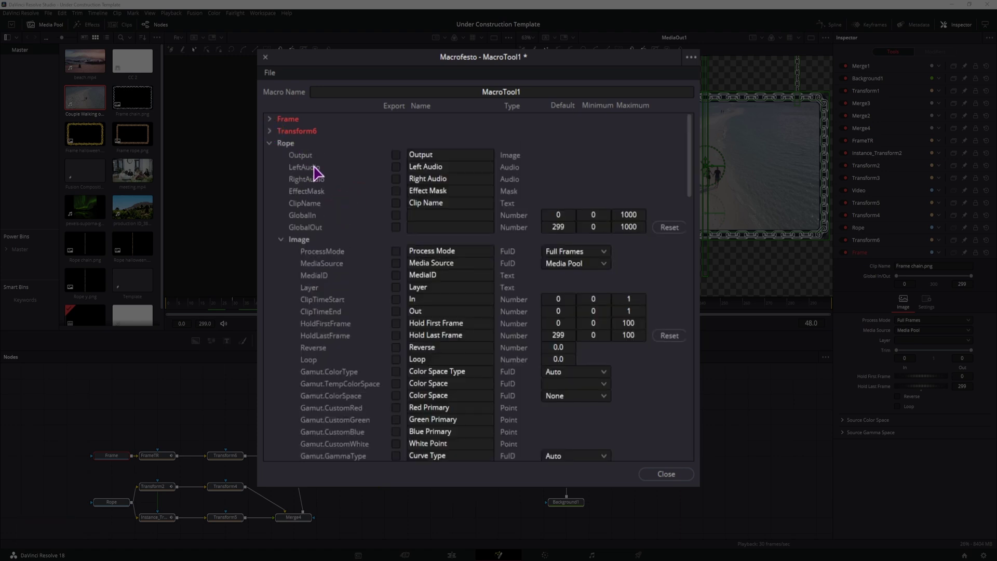
Step: Export the Rope clip name and Transform4's Center, Size, Aspect, X Size and Y Size
click(396, 203)
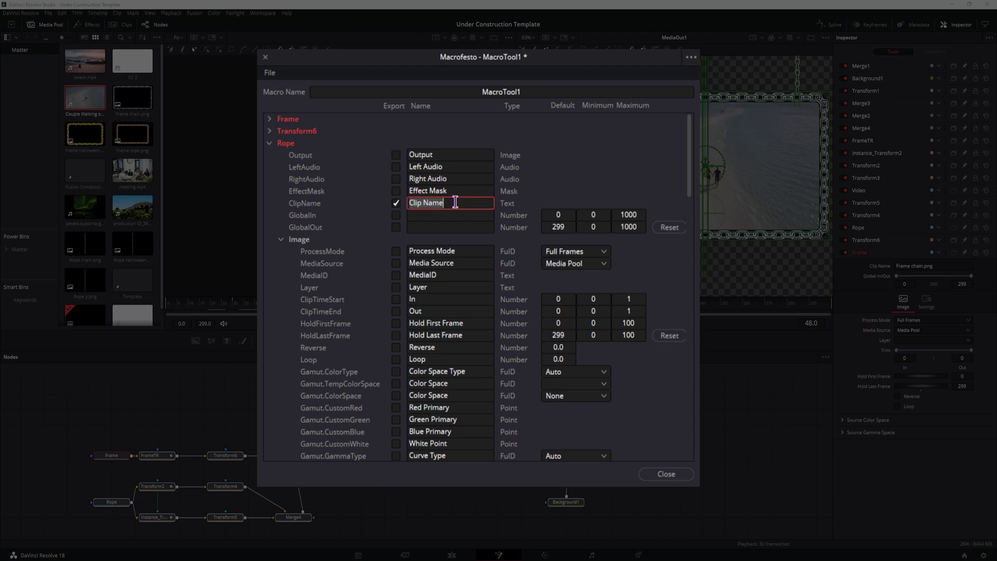
click(269, 143)
click(269, 155)
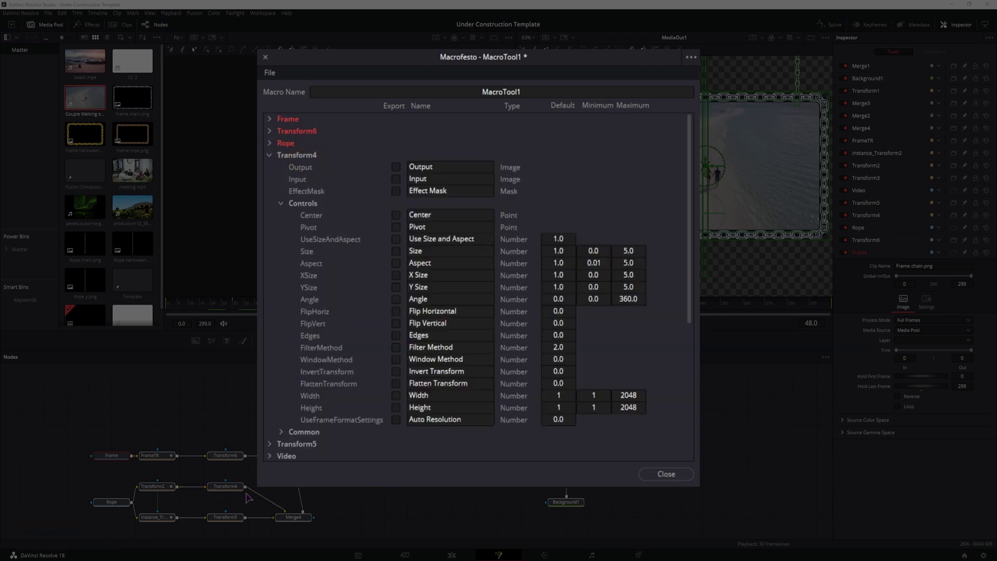
click(396, 215)
click(396, 251)
click(397, 264)
click(396, 275)
click(397, 288)
Step: Rename Transform4's exported Center control to 'Rope Center'
click(269, 155)
click(270, 167)
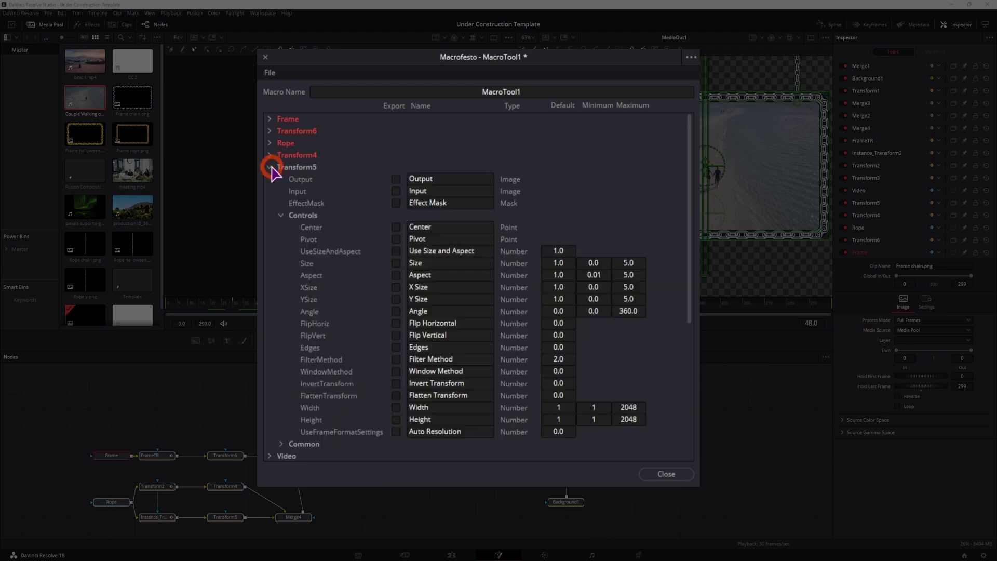
click(270, 155)
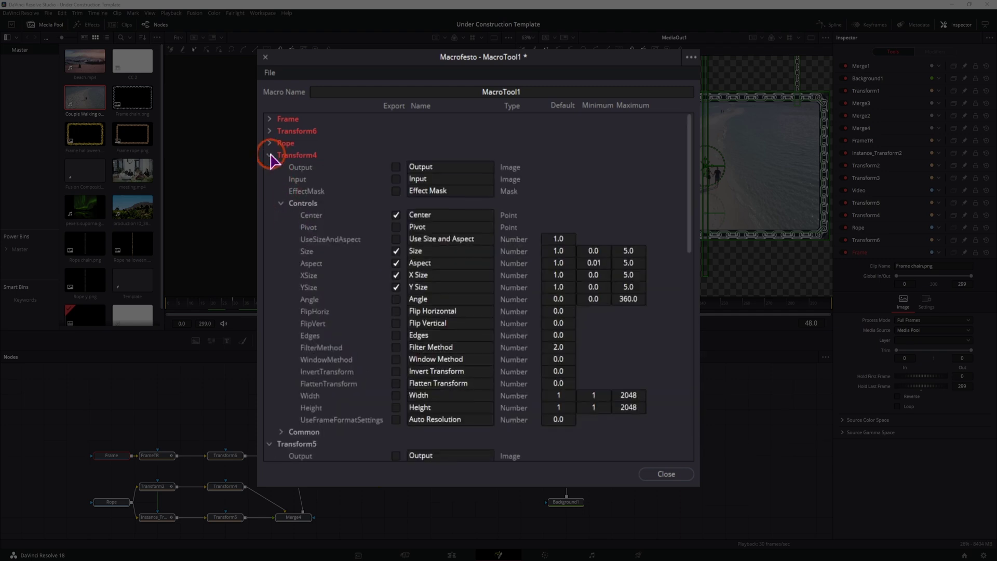
click(409, 214)
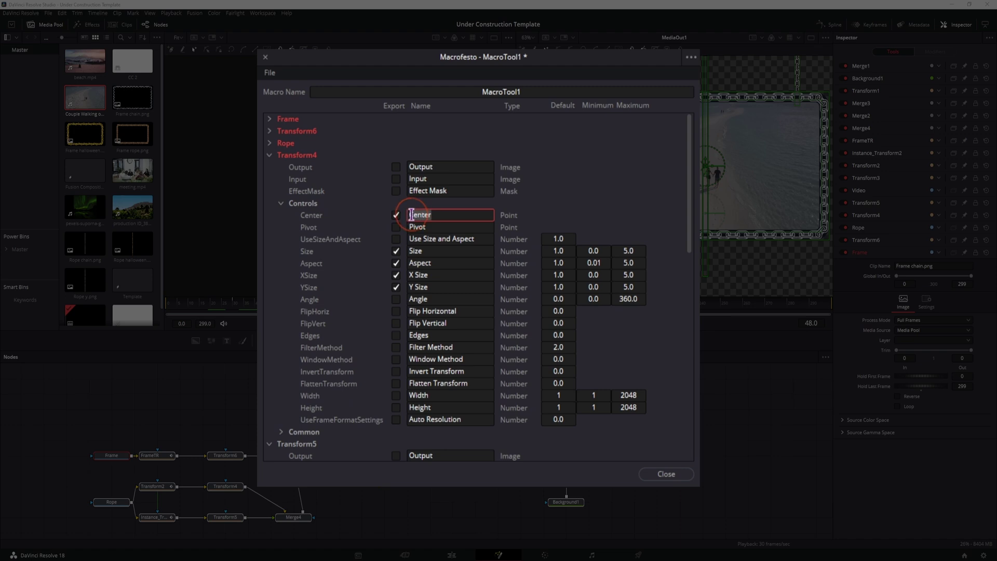
text(Rope Left)
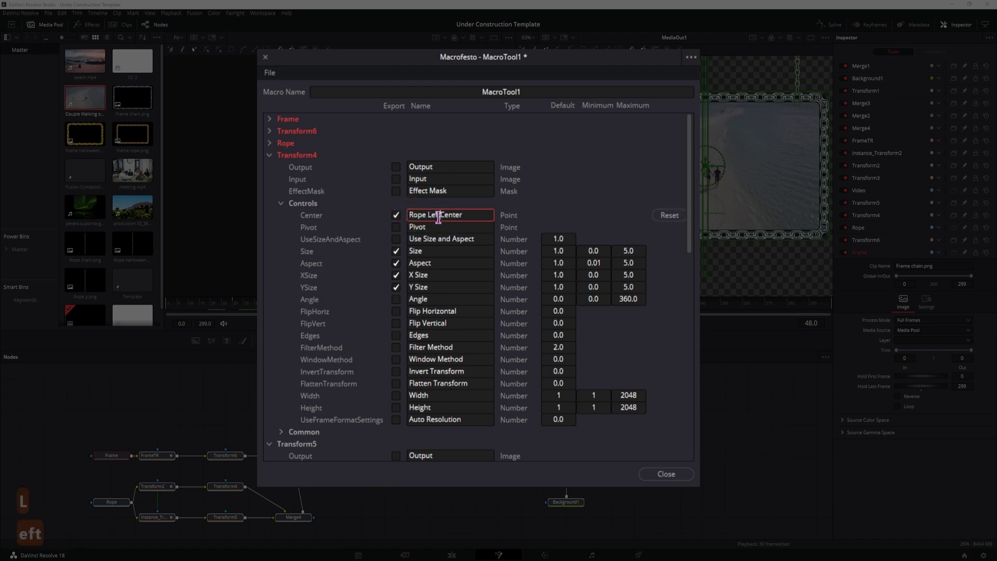
key(Delete)
Step: Export the Video tool's ClipName and label it 'Video clip'
click(270, 179)
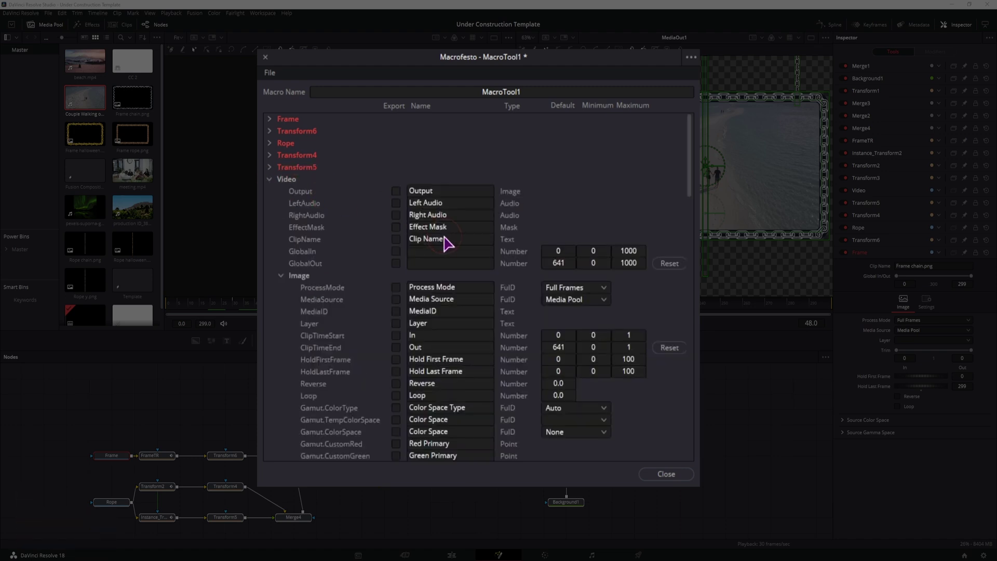
click(396, 239)
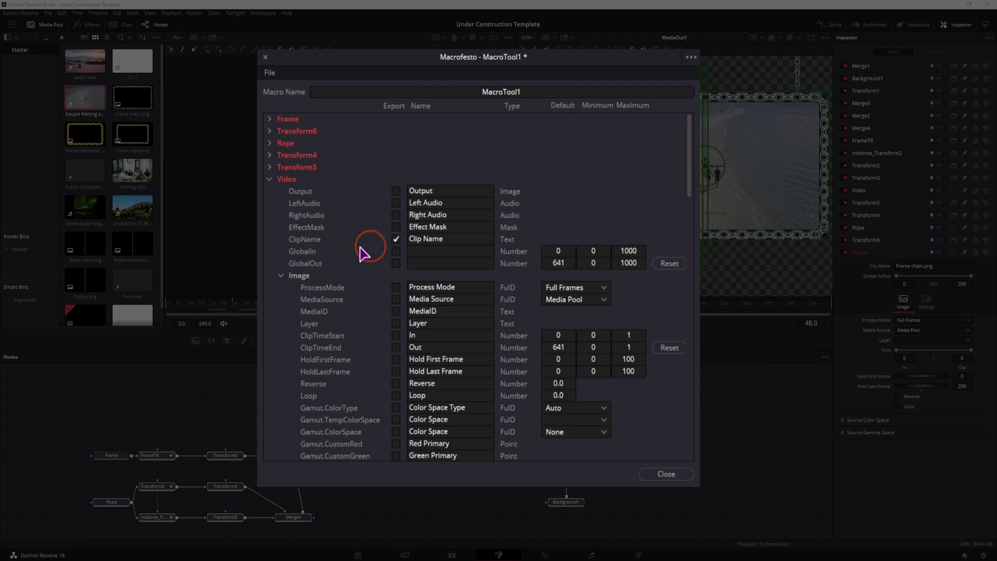
double_click(448, 239)
text(Video clip)
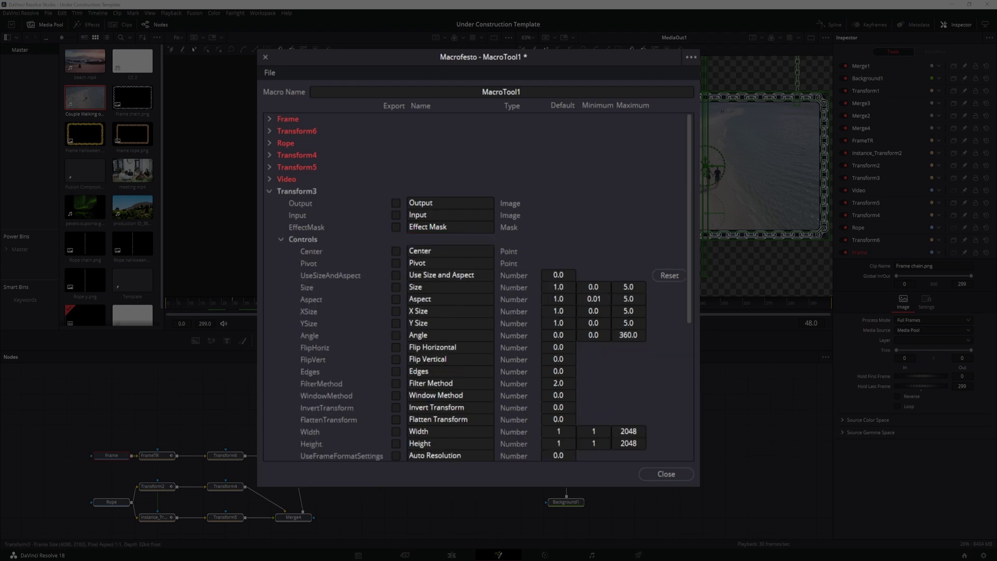
Step: Export Transform3's Center, Size, Aspect, X Size and Y Size, renaming Center to 'Video Center'
click(397, 251)
click(396, 287)
click(397, 299)
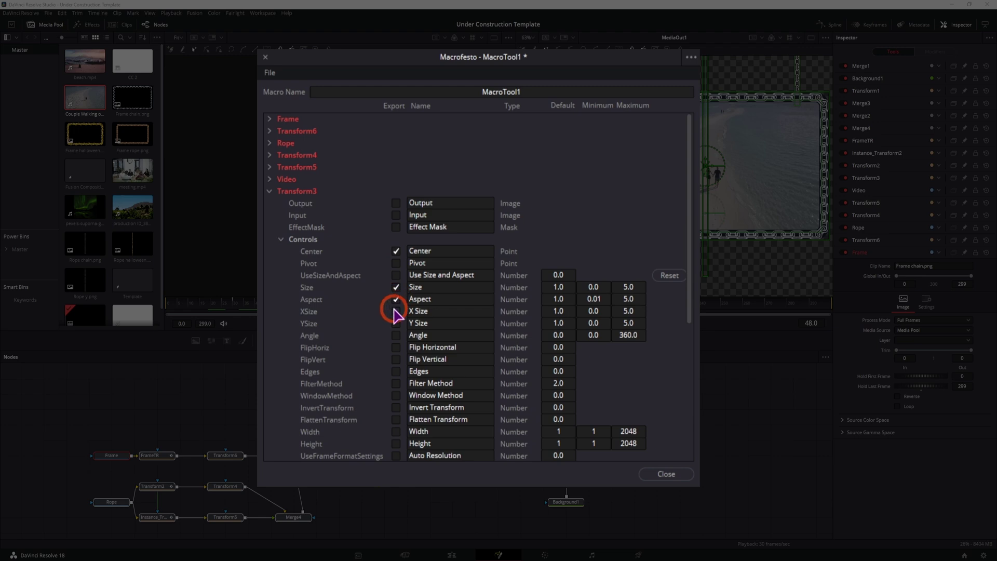
click(397, 311)
click(396, 323)
click(415, 248)
text(Video)
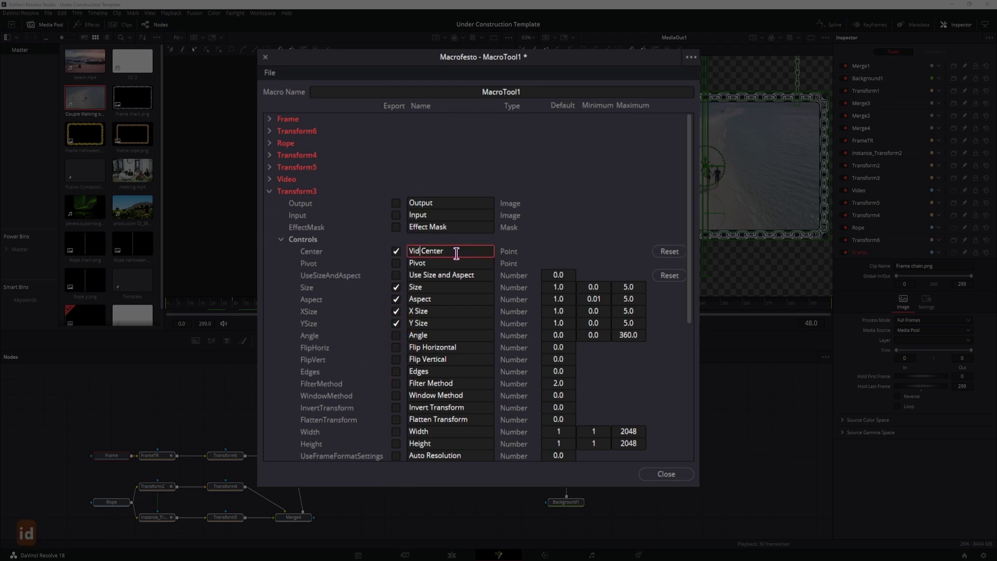
key(Return)
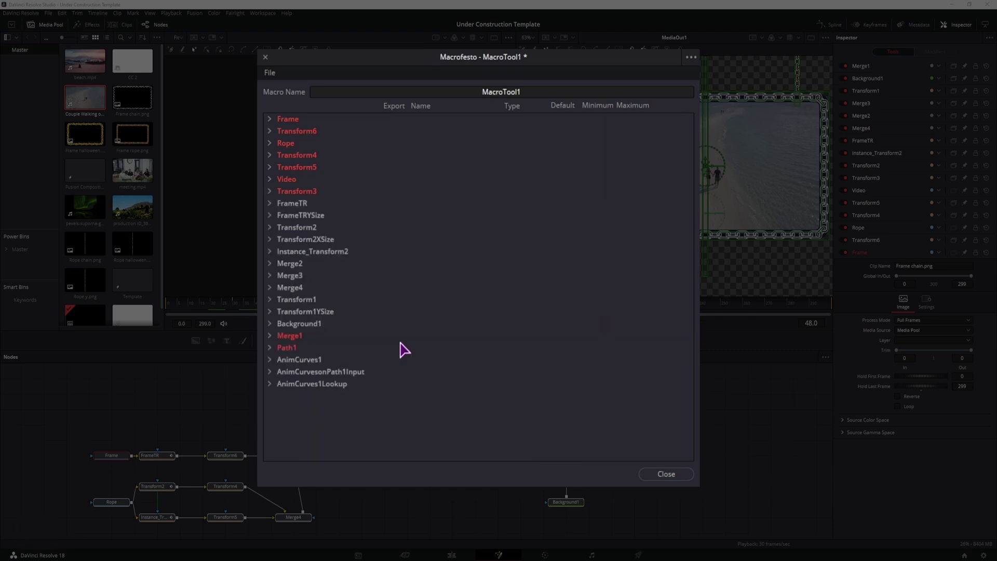
Step: Save the macro as a group, browsing to the Fusion Templates > Edit > Titles folder
click(269, 73)
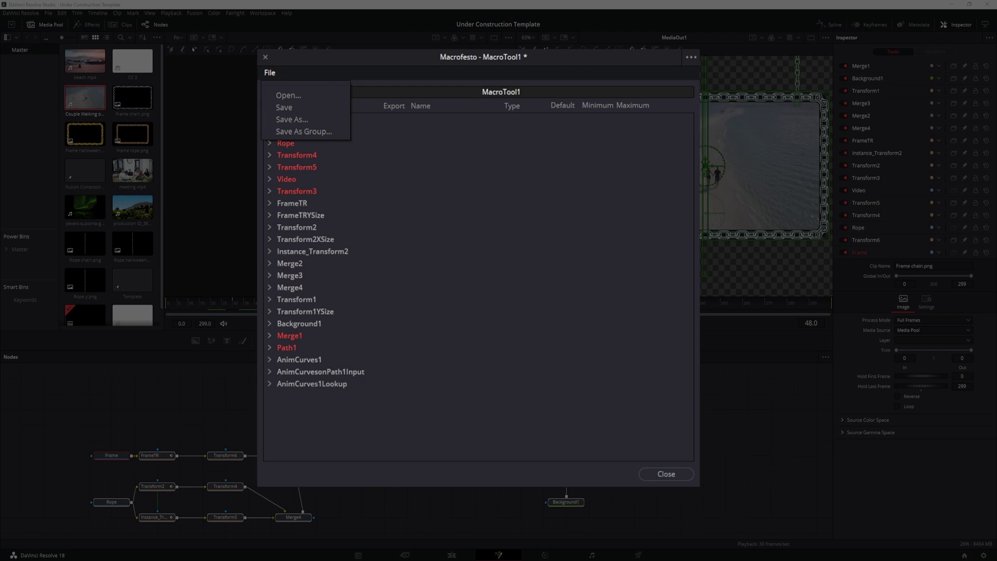
click(292, 120)
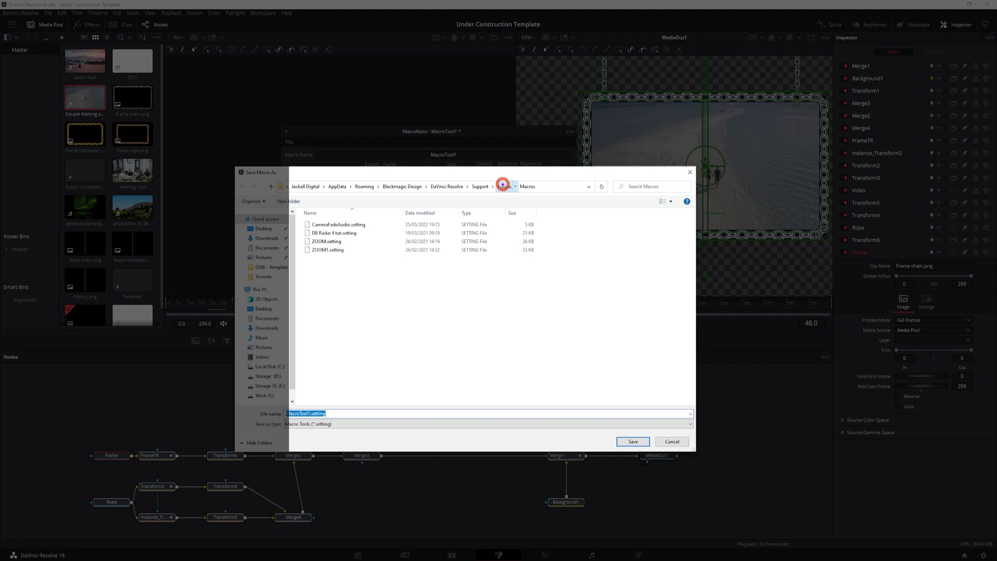
click(504, 187)
click(327, 368)
double_click(328, 369)
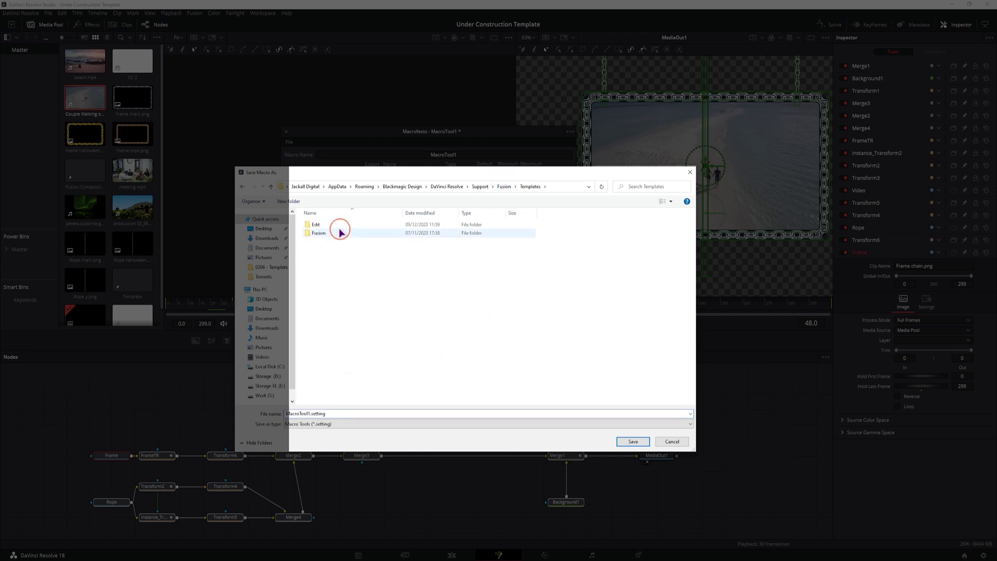
double_click(332, 224)
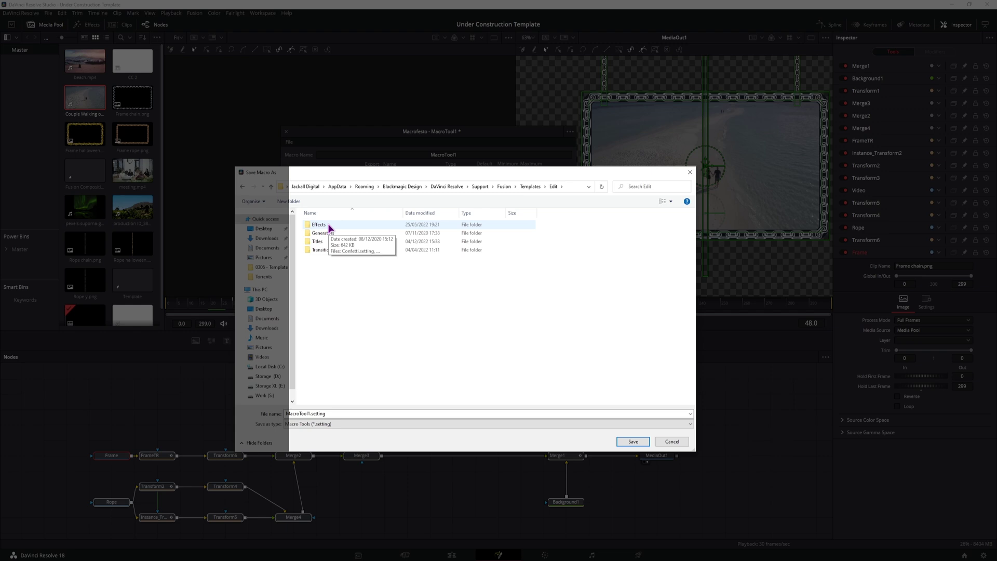
double_click(317, 241)
scroll(371, 308, down, 9)
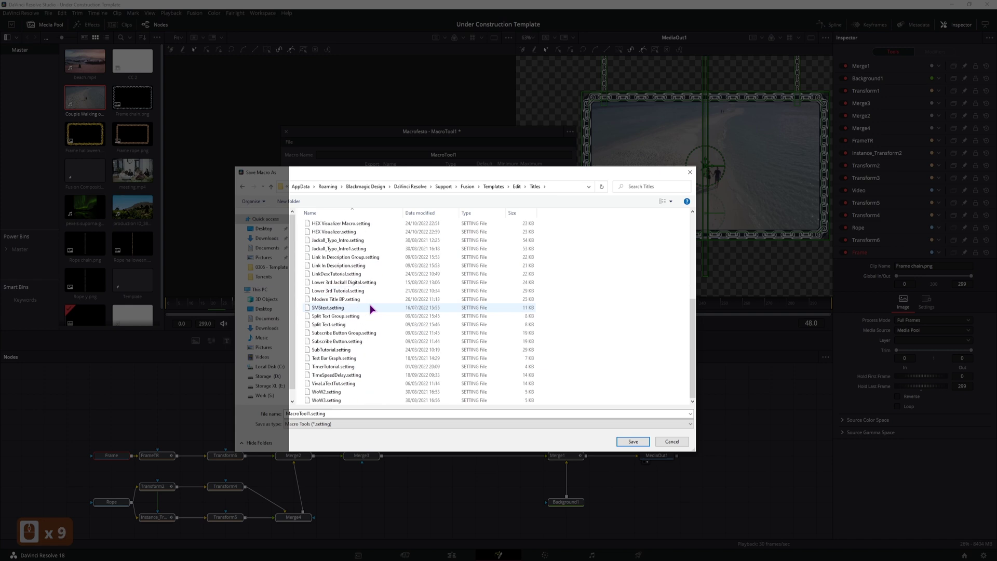
scroll(371, 308, down, 5)
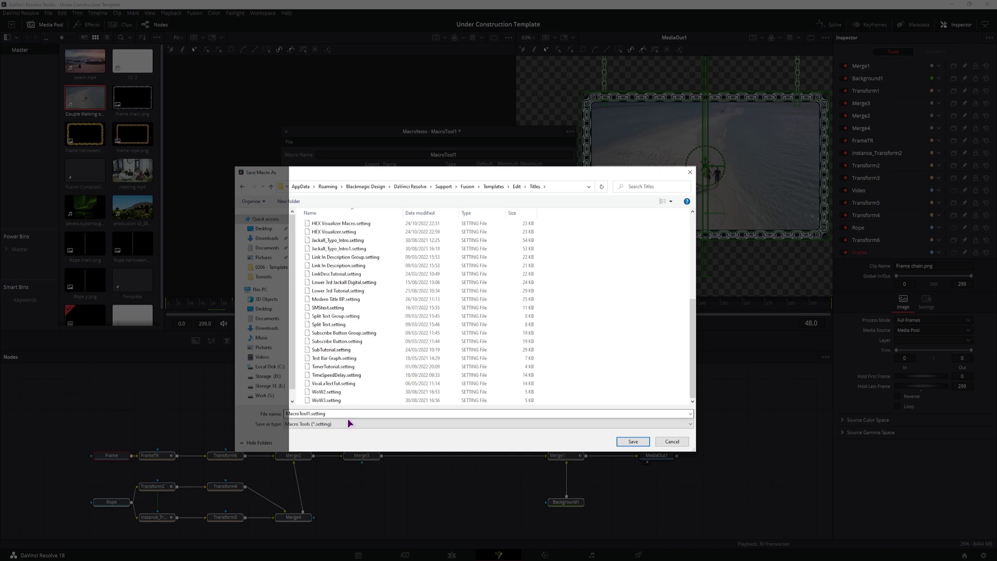
scroll(322, 349, up, 2)
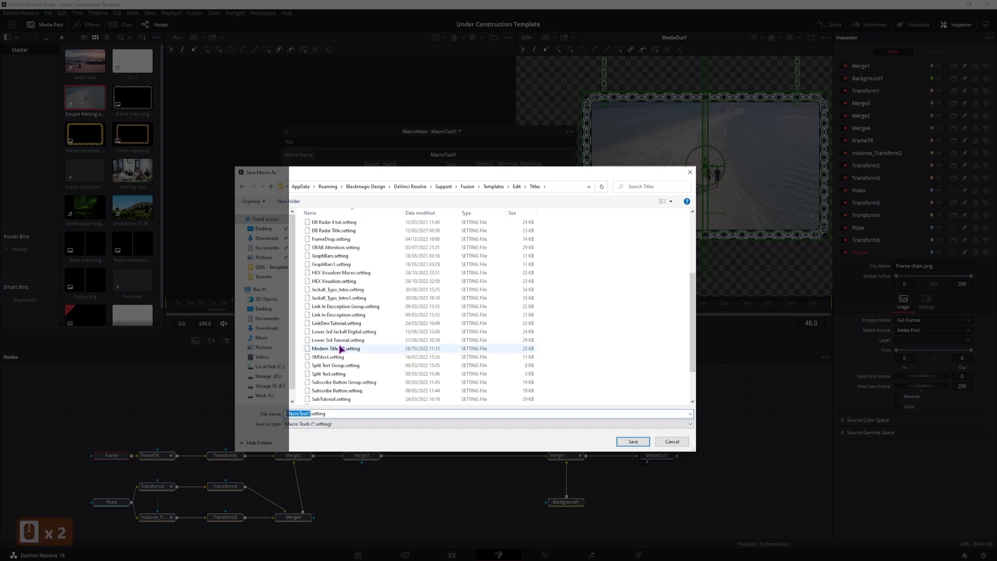
Step: Name the file 'FrameDrop tutorial.setting' and save it
click(328, 241)
click(310, 413)
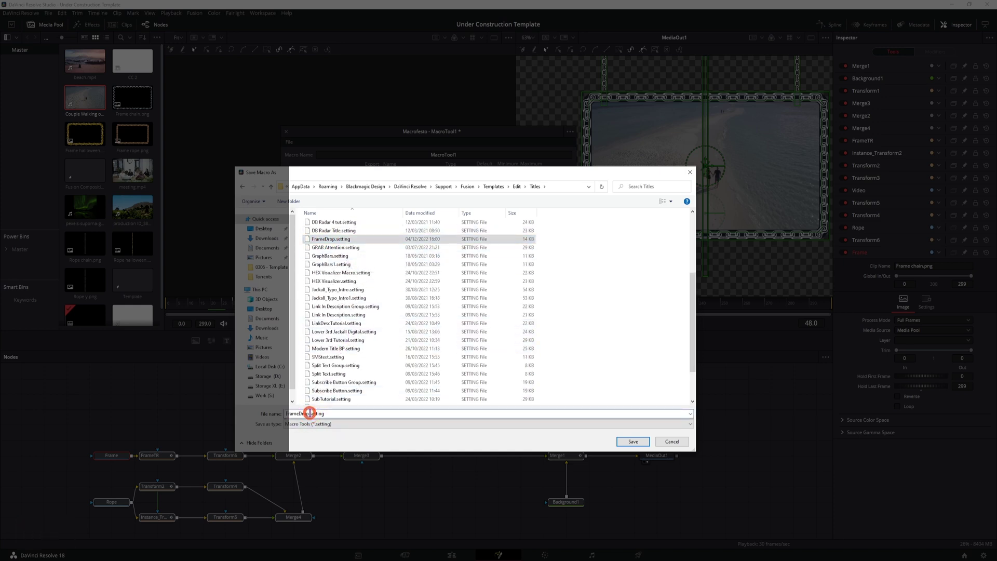
text(tutorial)
click(631, 442)
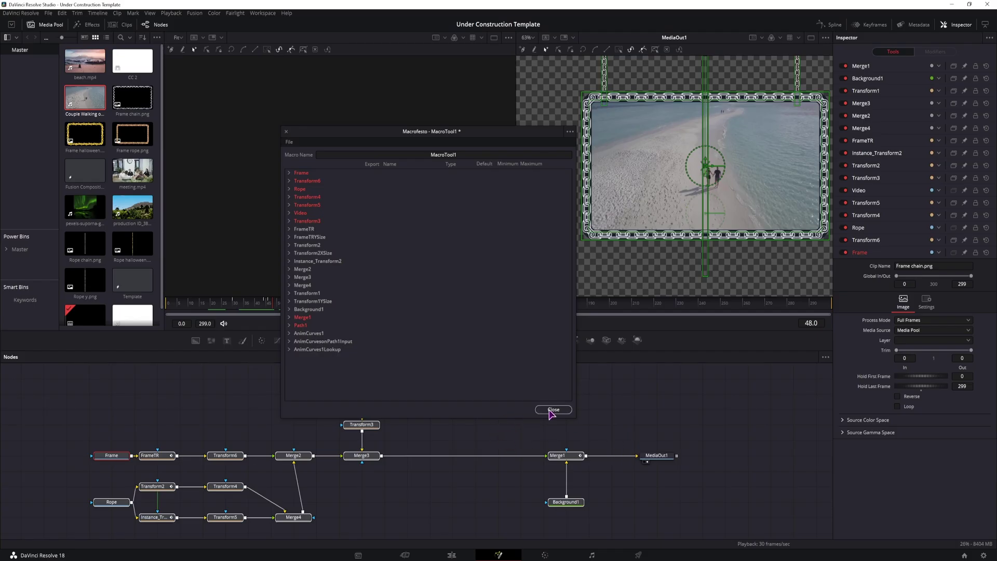
Step: Close the Macro editor and go to the Edit page with the playhead after the last clip
click(553, 410)
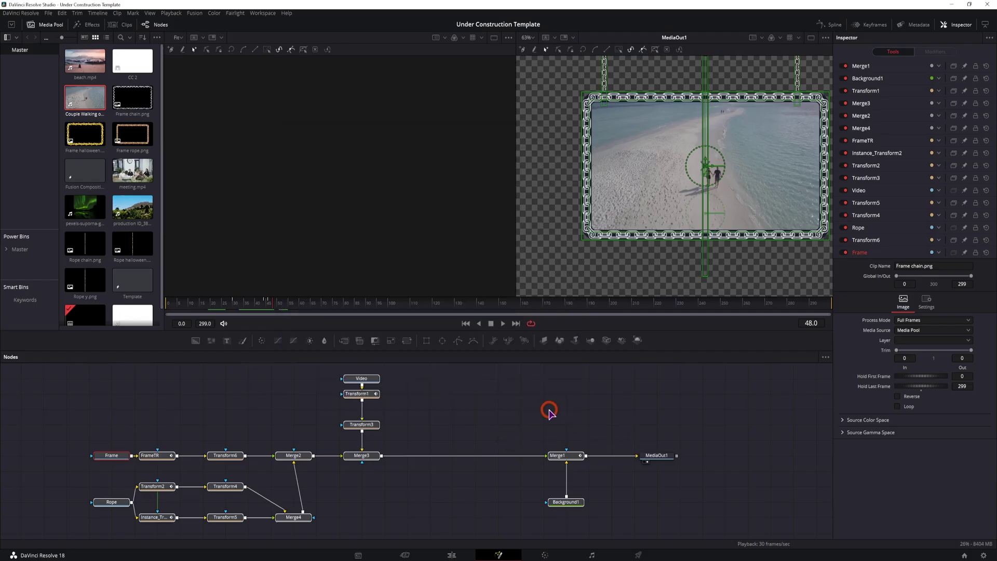
click(452, 556)
click(543, 448)
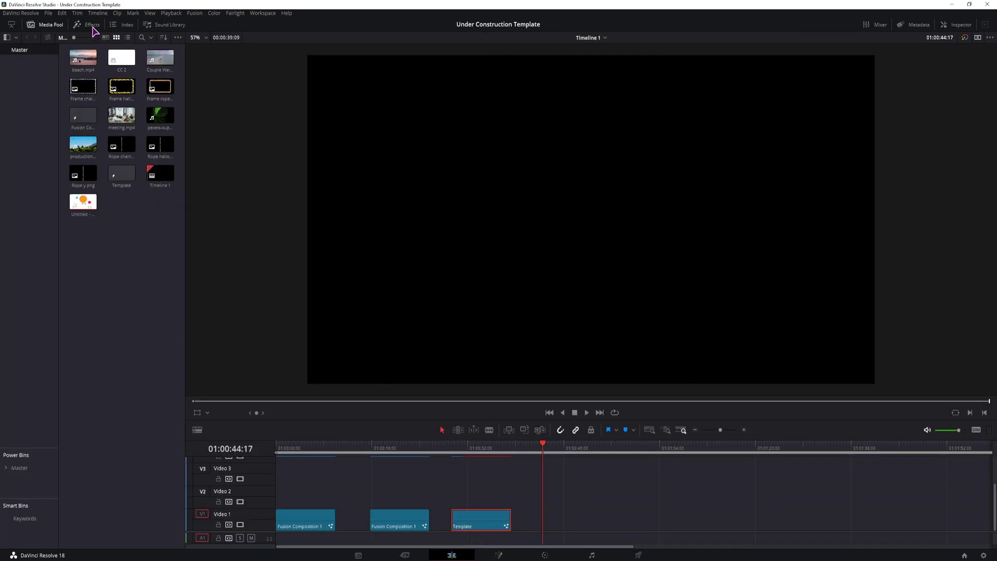
Step: Find 'frame' in Effects, drop FrameDrop tutorial onto Video 1 after Template, and play it back
click(93, 27)
click(86, 312)
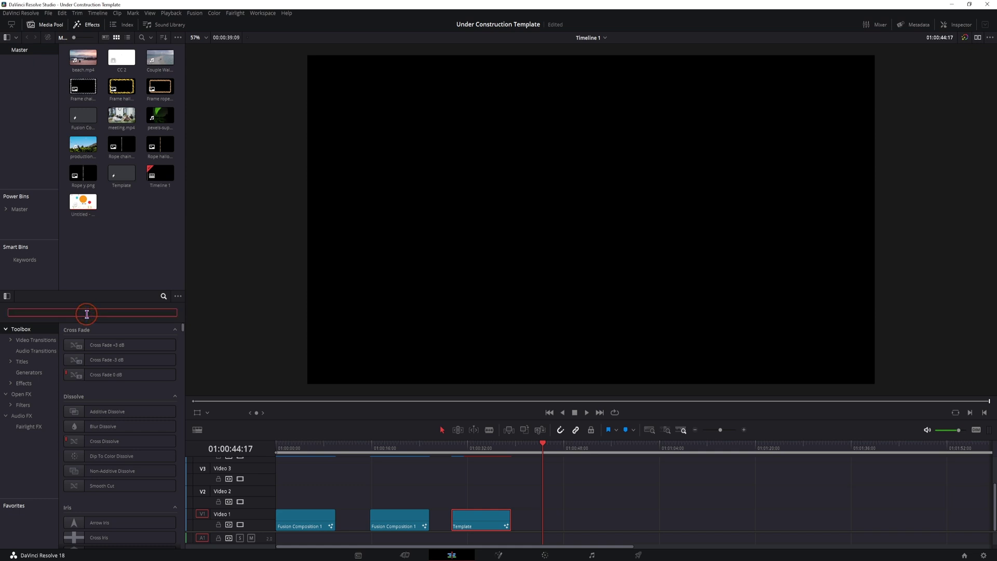
text(frame)
drag(88, 359, 545, 452)
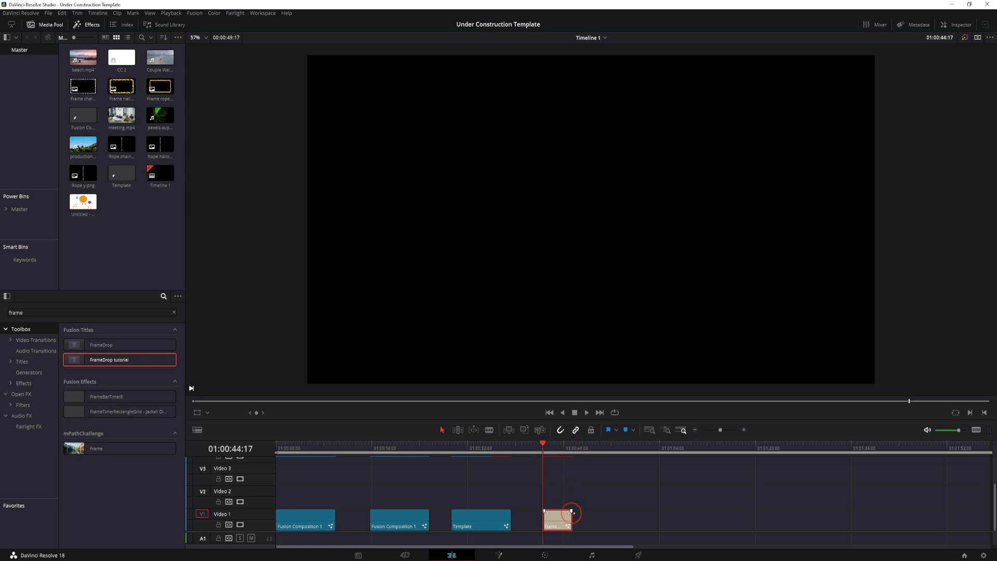
click(556, 450)
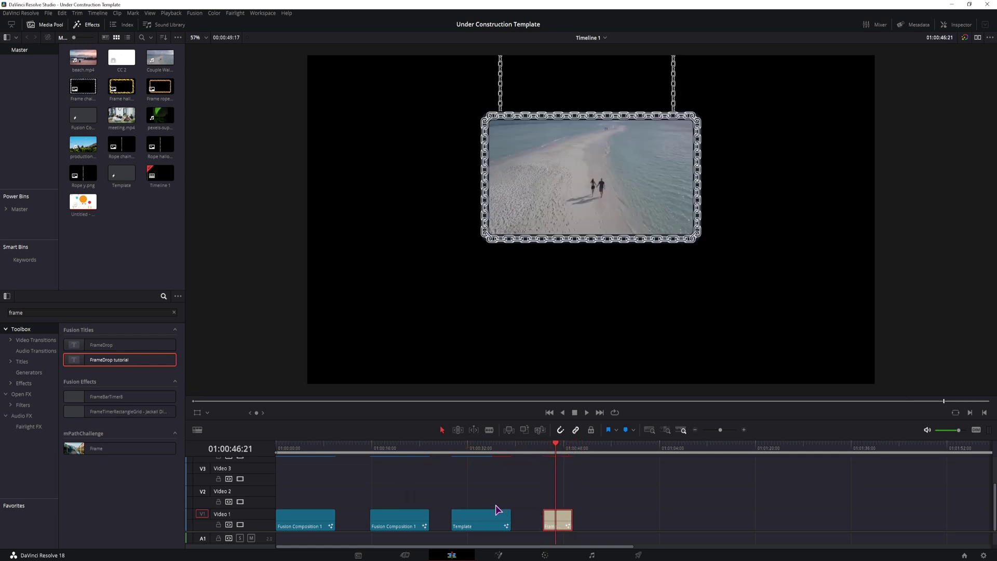
key(l)
key(l)
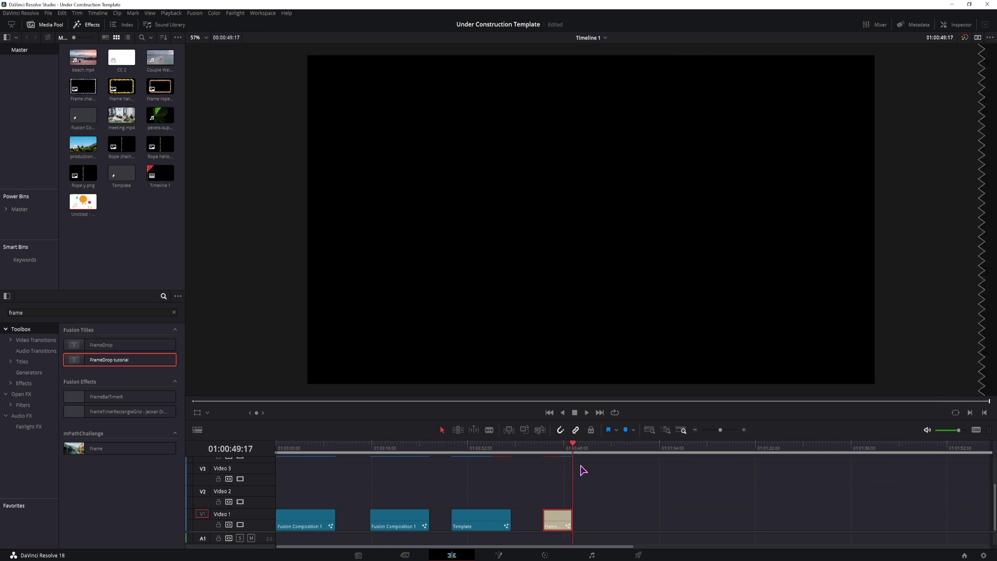
click(557, 456)
Step: In the title's Inspector, swap the rope image for Rope halloween.png and adjust the rope positions
click(559, 519)
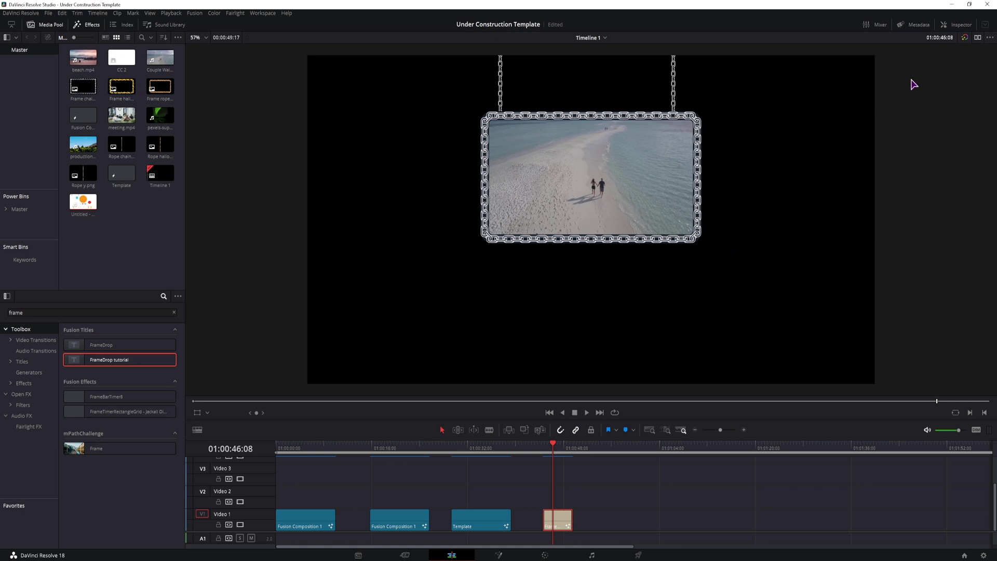
click(961, 26)
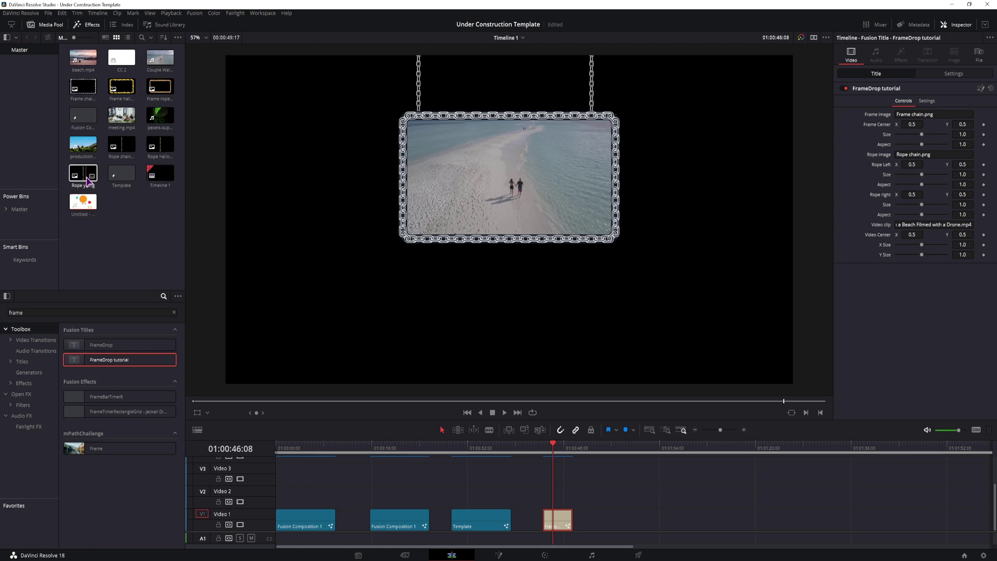
drag(159, 151, 919, 155)
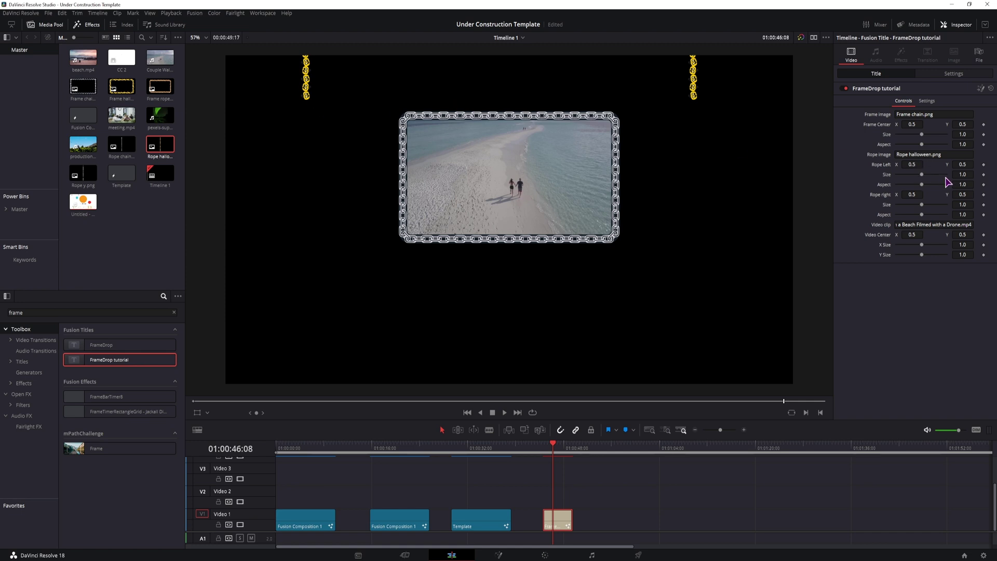
drag(915, 164, 984, 164)
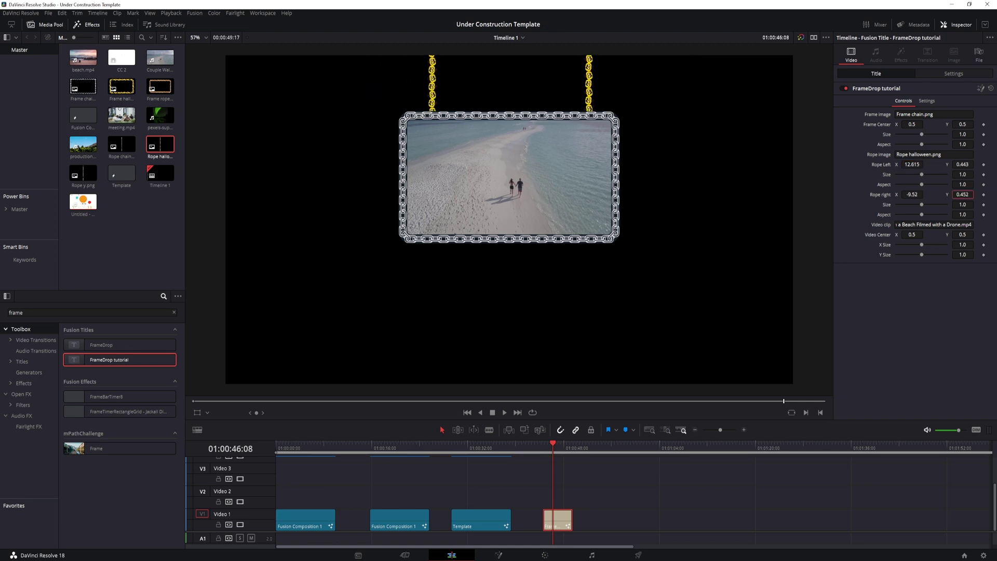
drag(963, 194, 959, 194)
Step: Use the halloween frame and size the beach.mp4 video to X 2.14, Y 2.011
drag(122, 87, 937, 116)
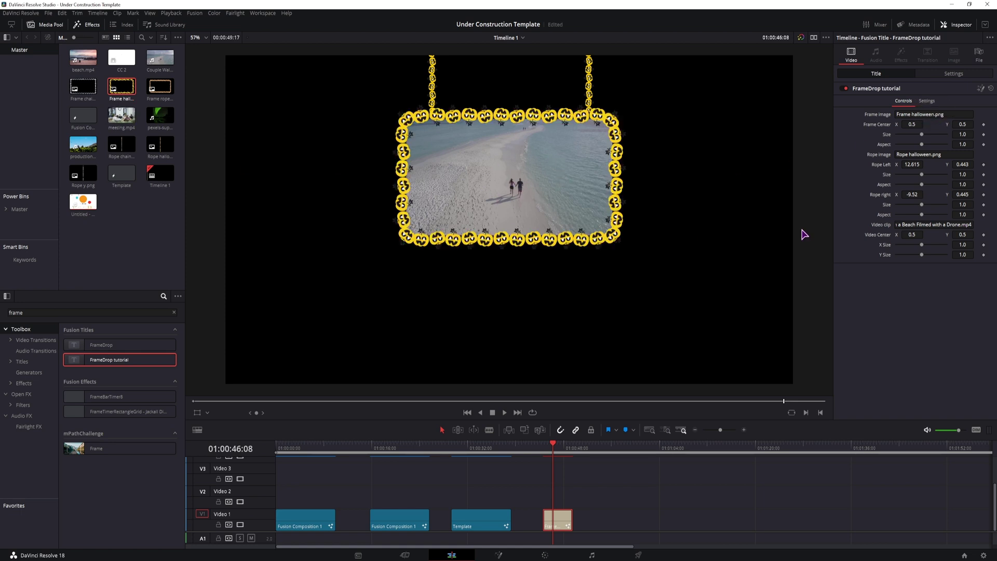
drag(122, 115, 934, 229)
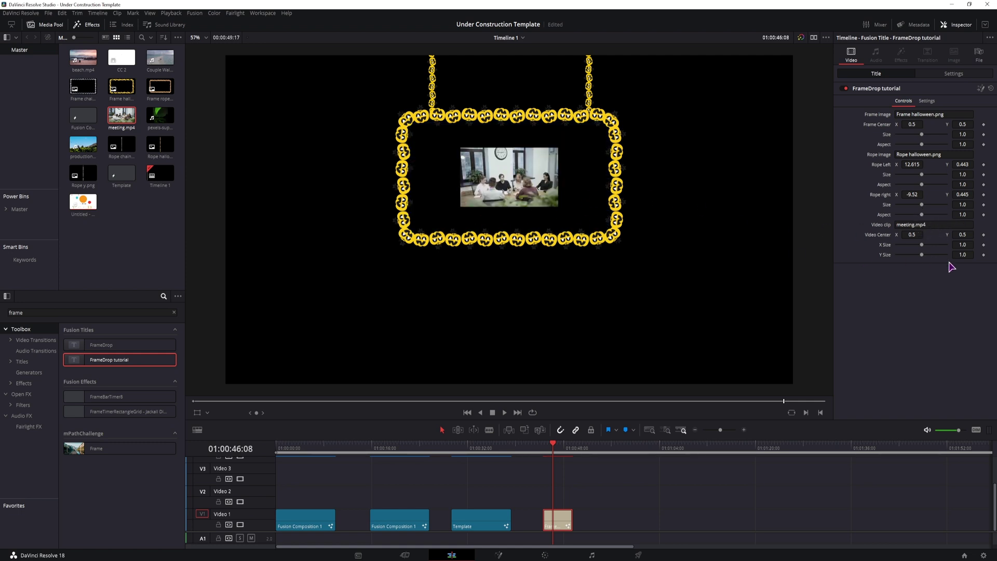
drag(923, 245, 928, 254)
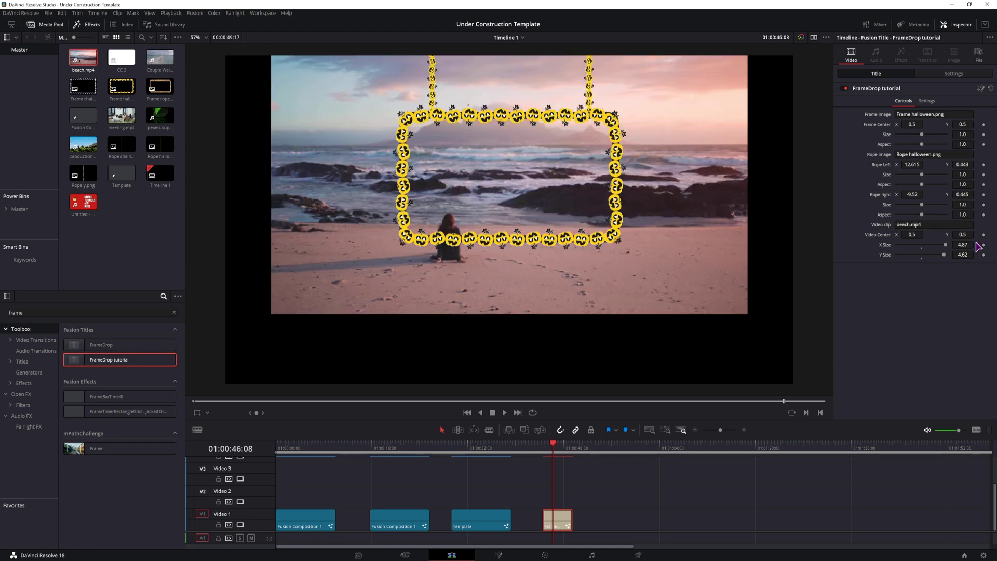
double_click(922, 245)
mouse_move(922, 246)
mouse_down()
mouse_move(935, 245)
mouse_move(928, 255)
mouse_up()
click(539, 447)
key(space)
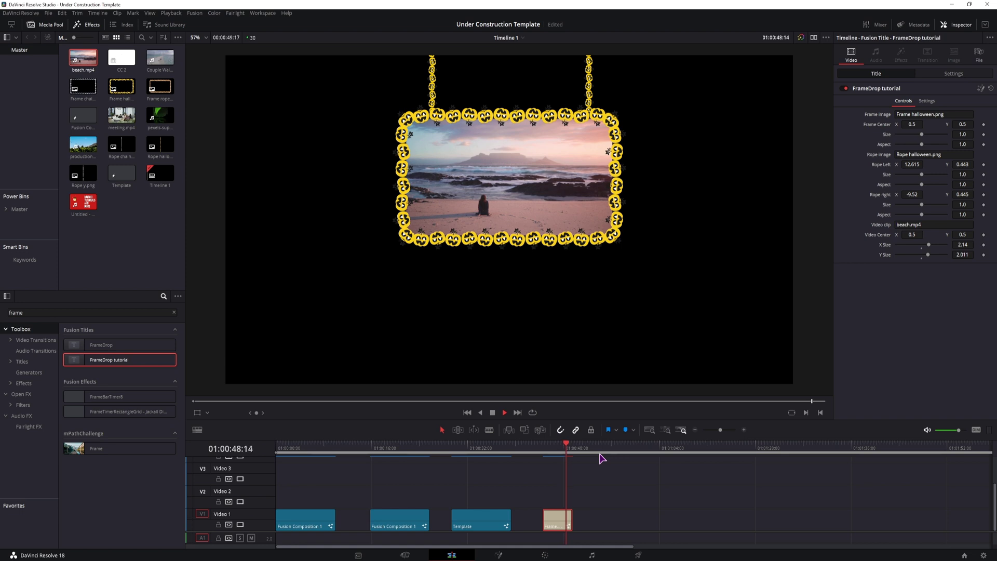
Step: Save the current project and load the 'what is new' project from the Project Manager
click(555, 446)
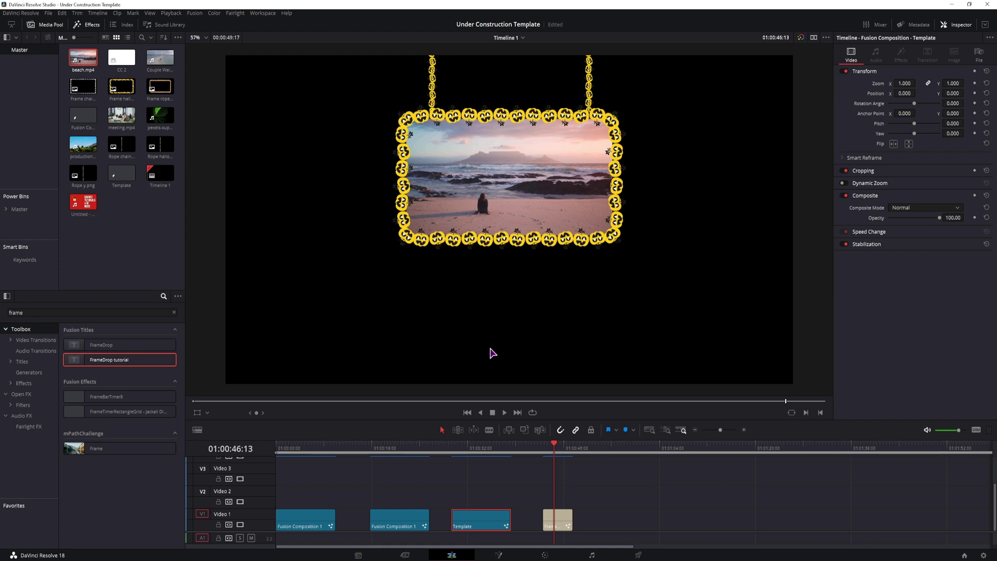
key(ctrl+s)
click(48, 13)
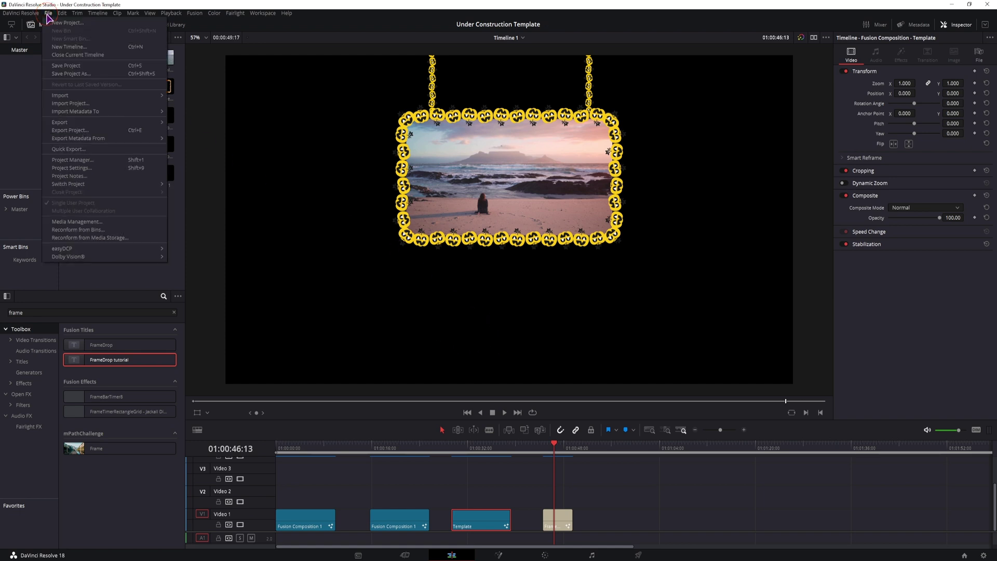
click(105, 162)
double_click(494, 394)
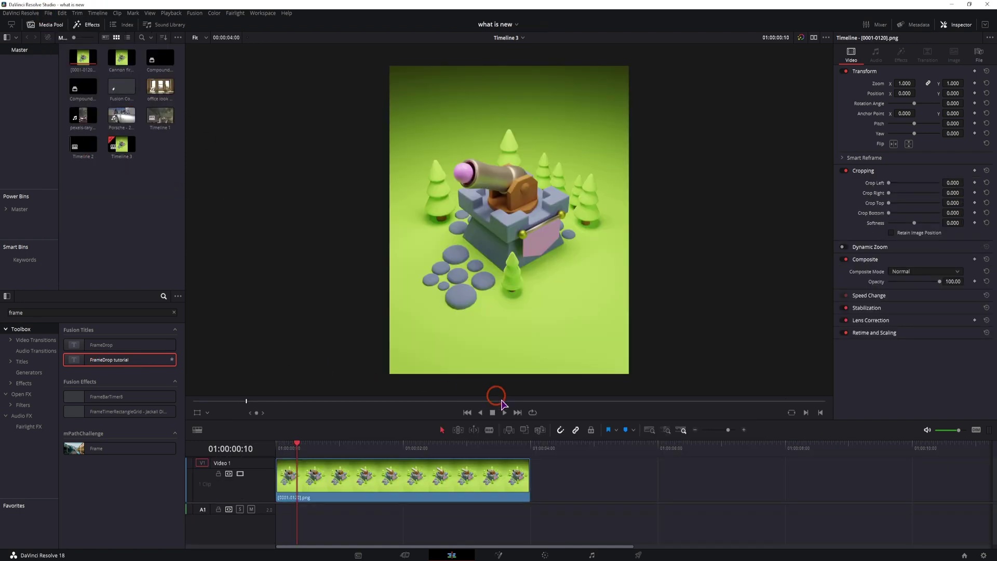
Step: Test the FrameDrop tutorial title with the office look clip and Cannon fire.mp4, then delete it
click(614, 458)
key(space)
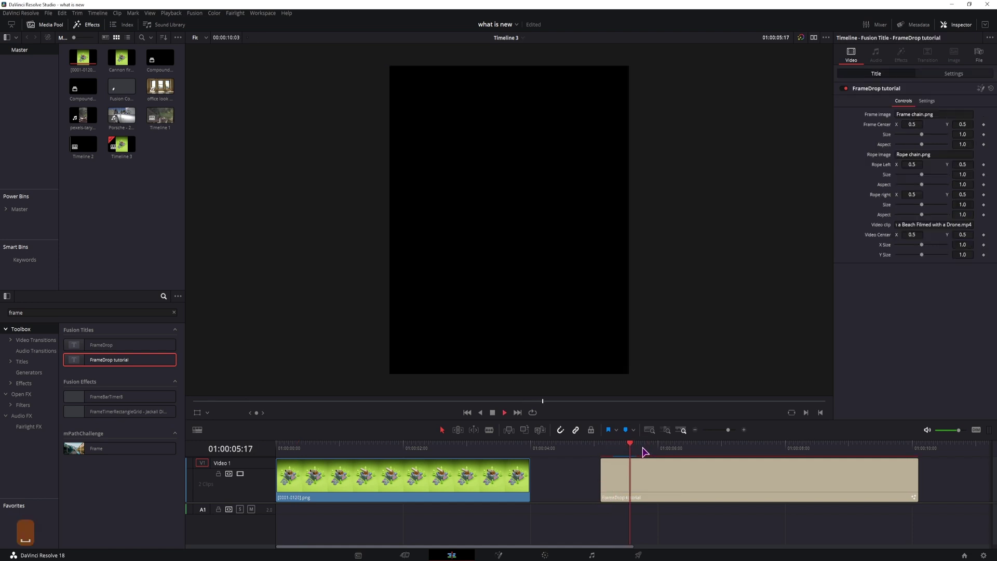
key(space)
click(770, 472)
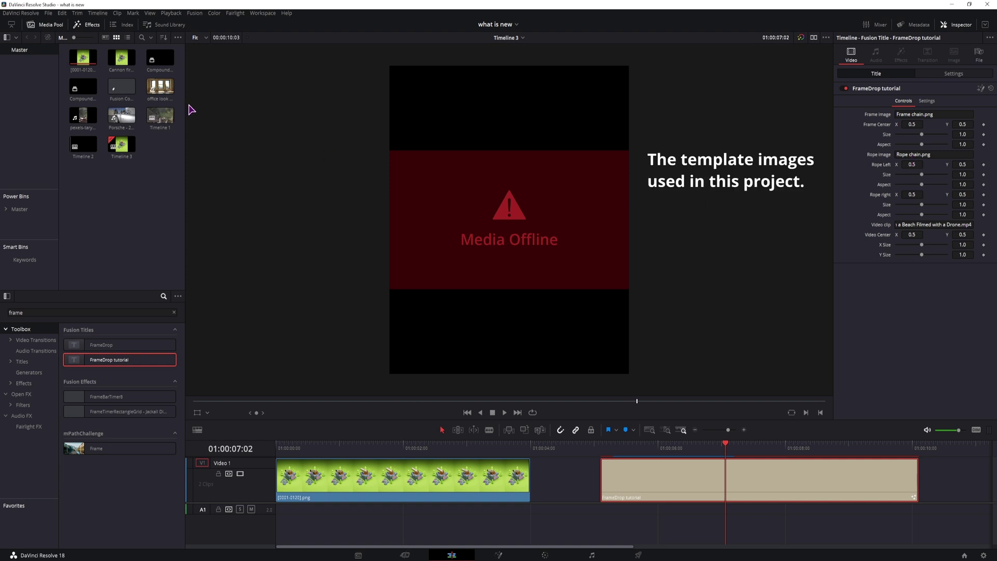
drag(160, 88, 927, 229)
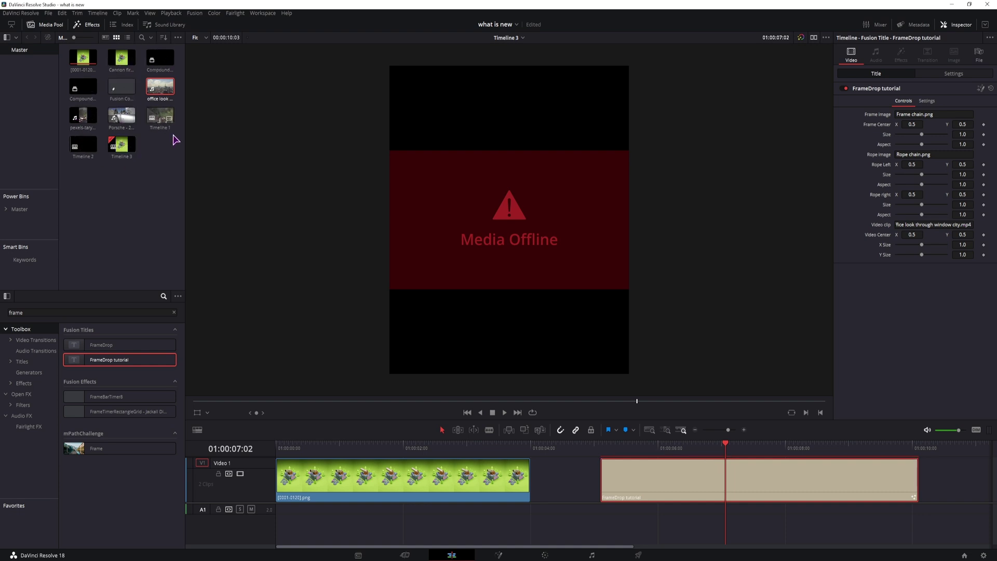
drag(122, 57, 919, 114)
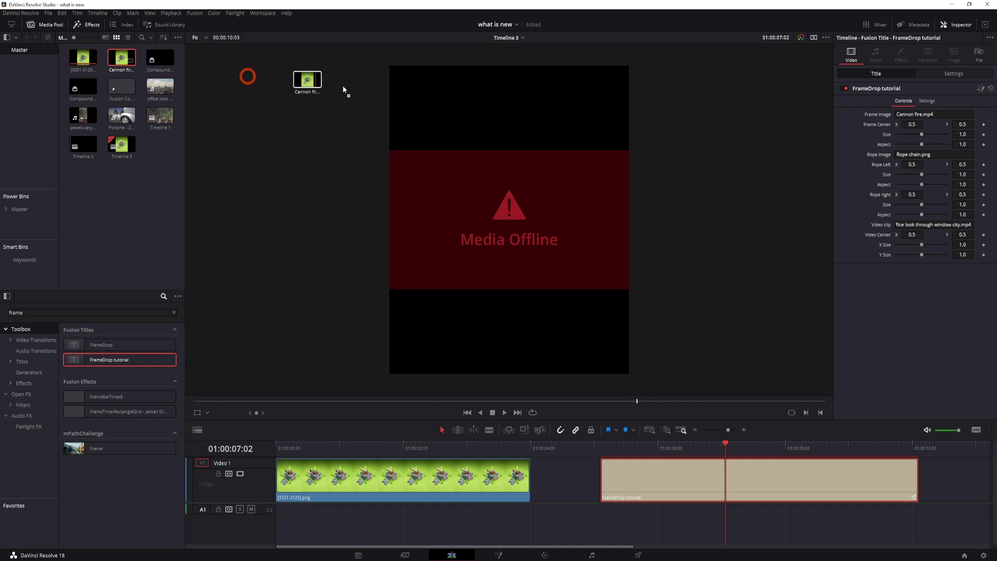
drag(344, 89, 943, 155)
click(605, 449)
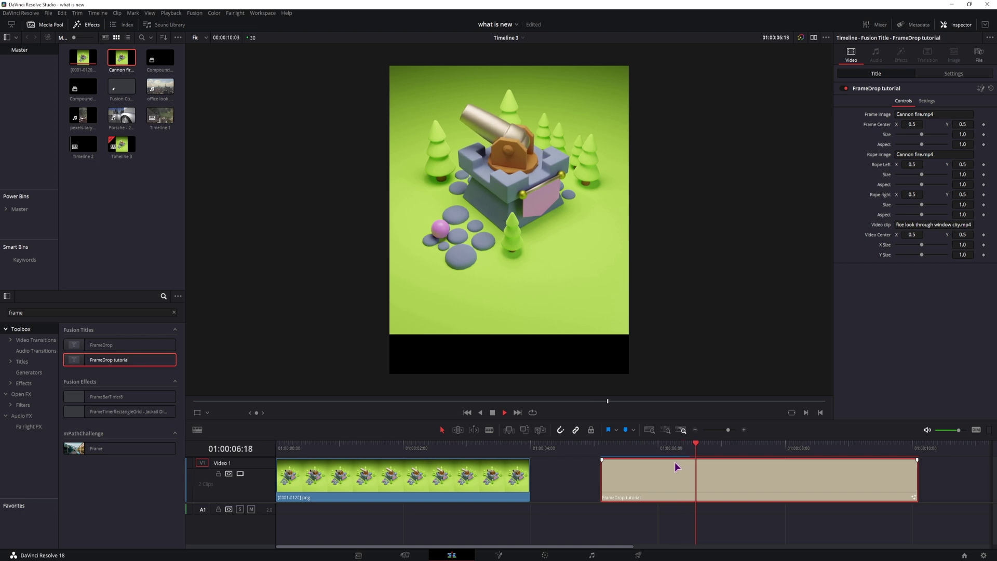
key(Delete)
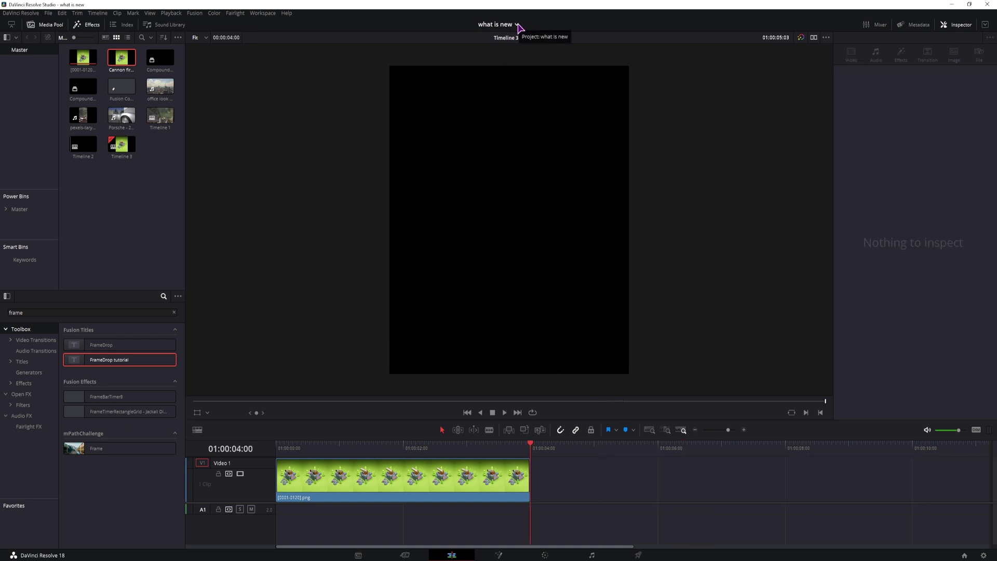
Step: Add a second FrameDrop tutorial title to Video 1 and select the Template clip
drag(119, 360, 604, 519)
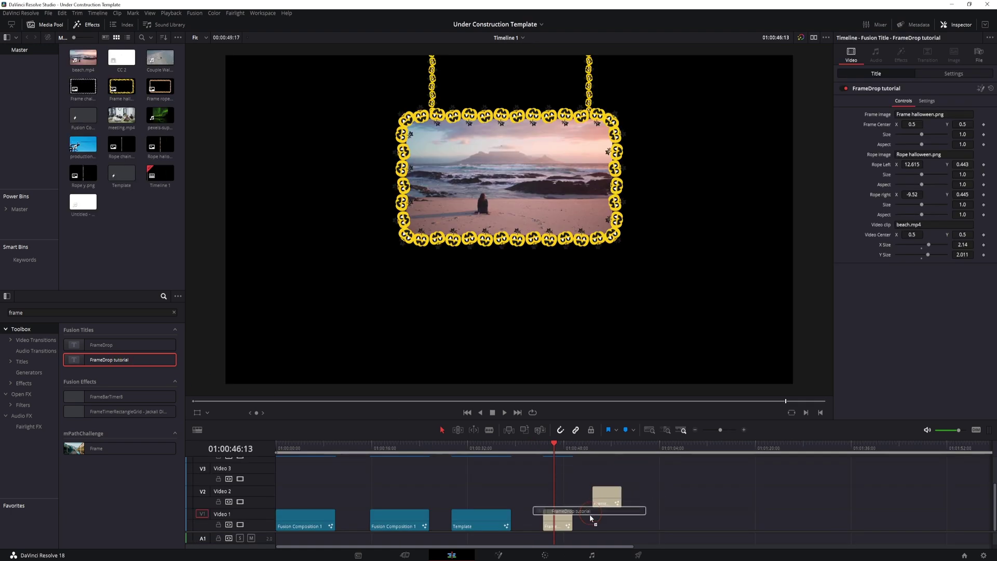
click(598, 450)
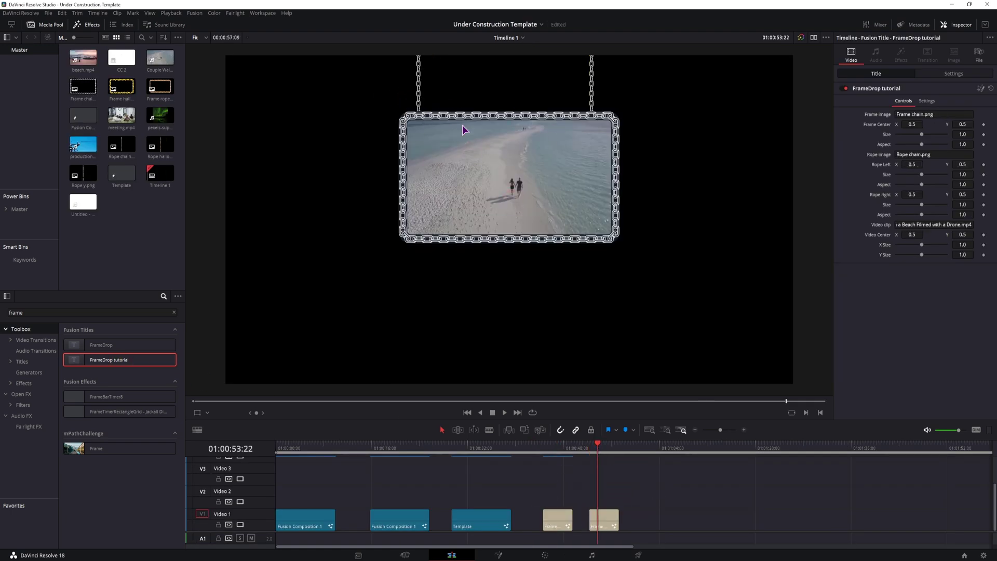
click(462, 524)
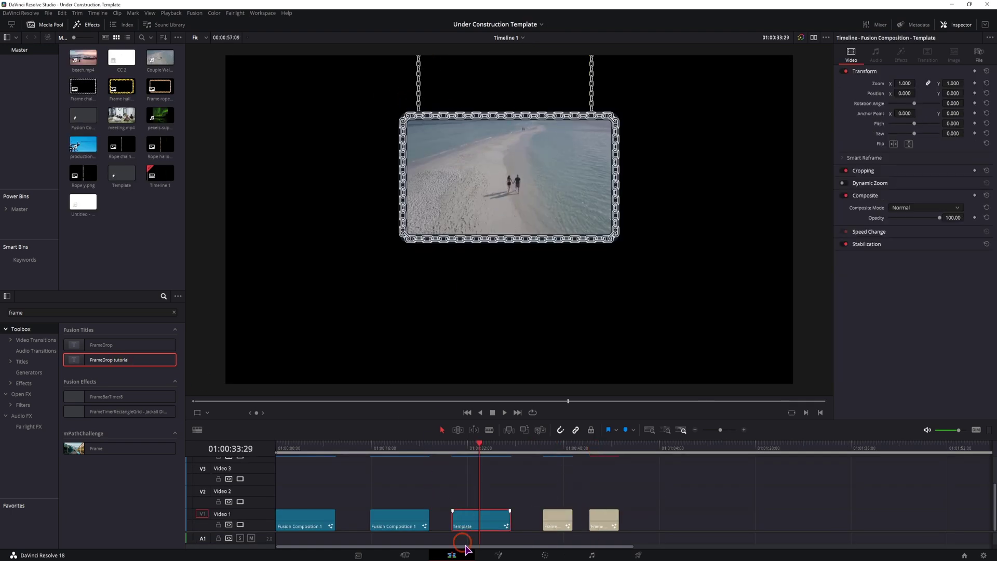
Step: Add a Loader node to the Template composition in Fusion via the tool search
click(497, 555)
click(113, 455)
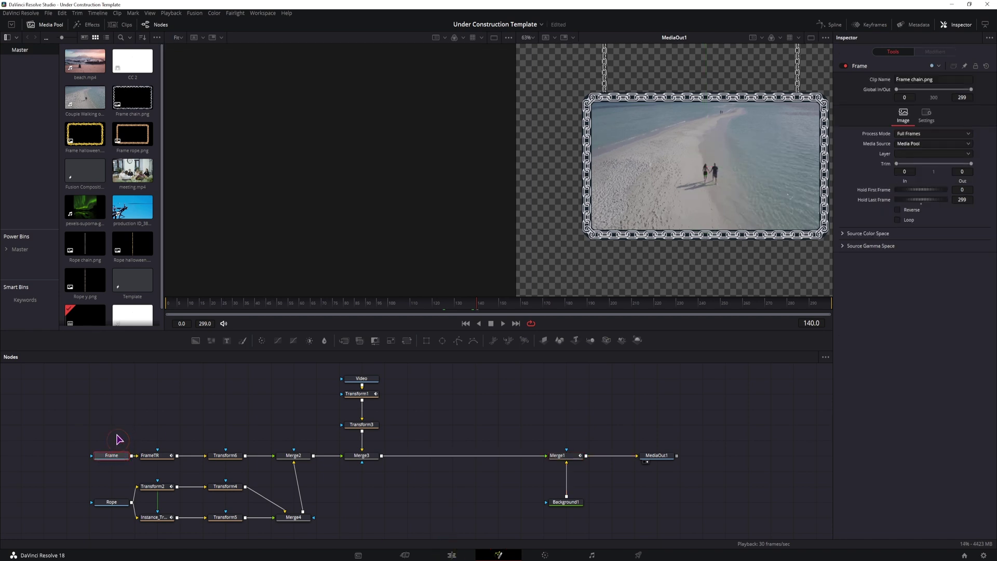
click(115, 432)
key(ctrl+space)
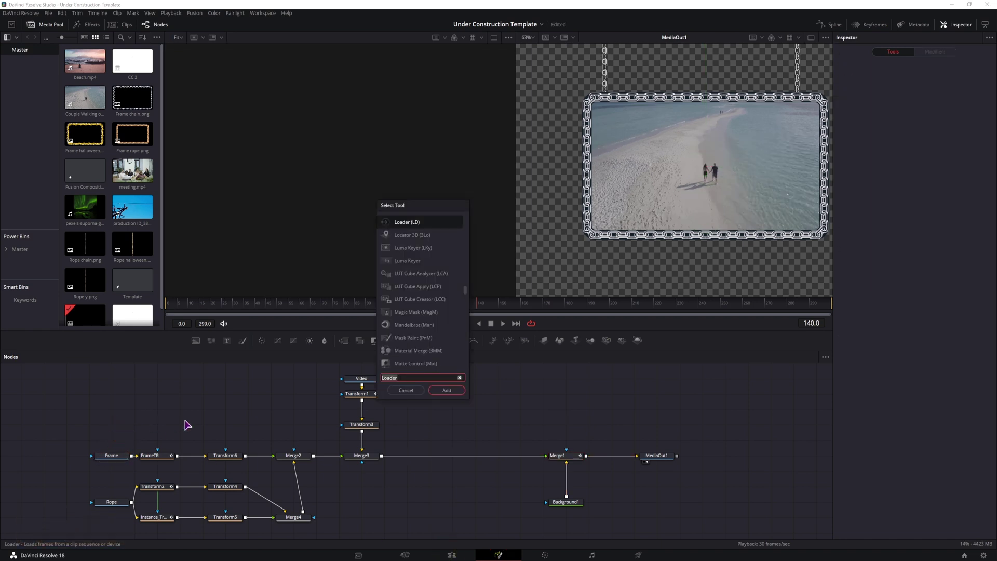
text(loa)
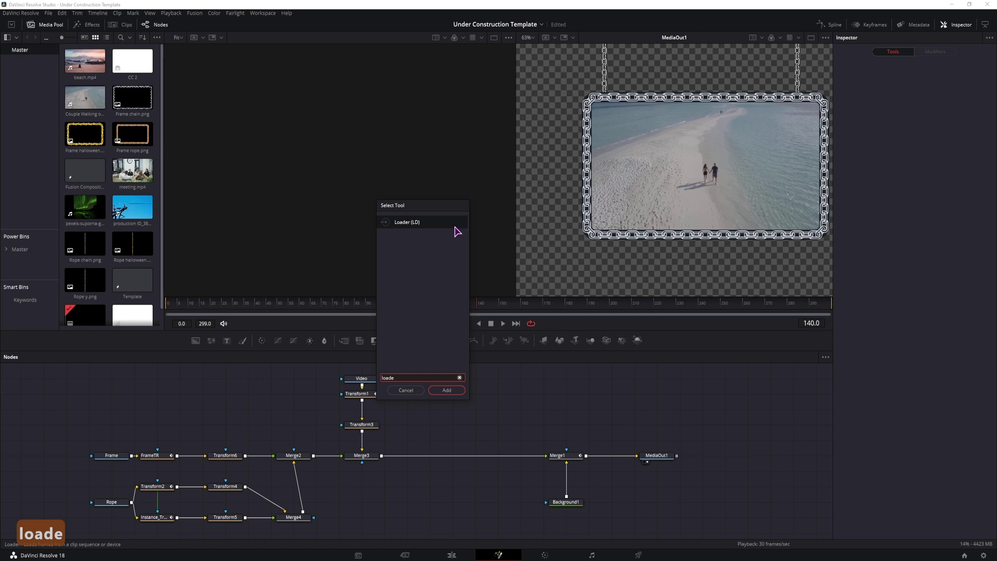
click(419, 225)
click(455, 390)
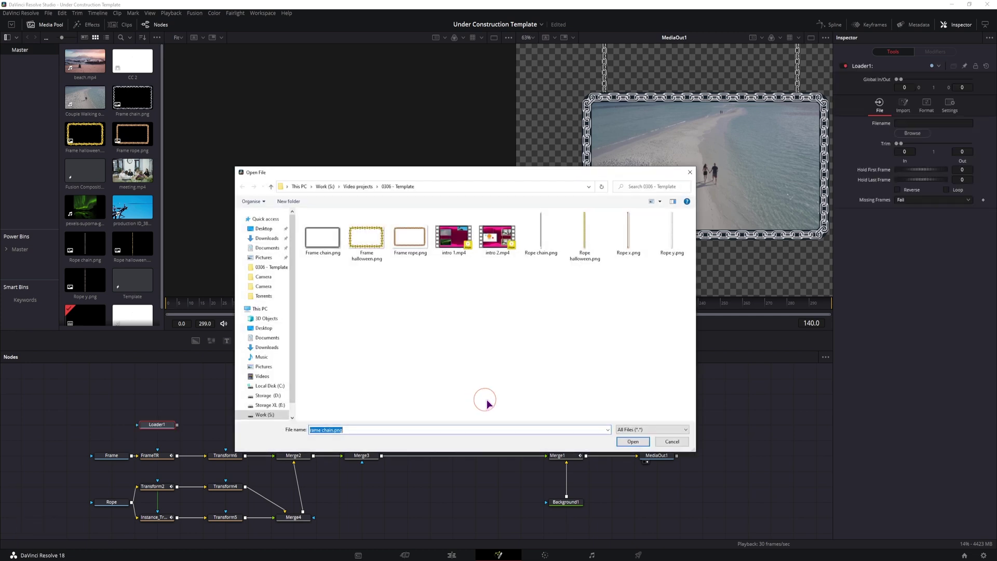
Step: Load Frame chain.png into the Loader and place it above the Frame node
click(325, 244)
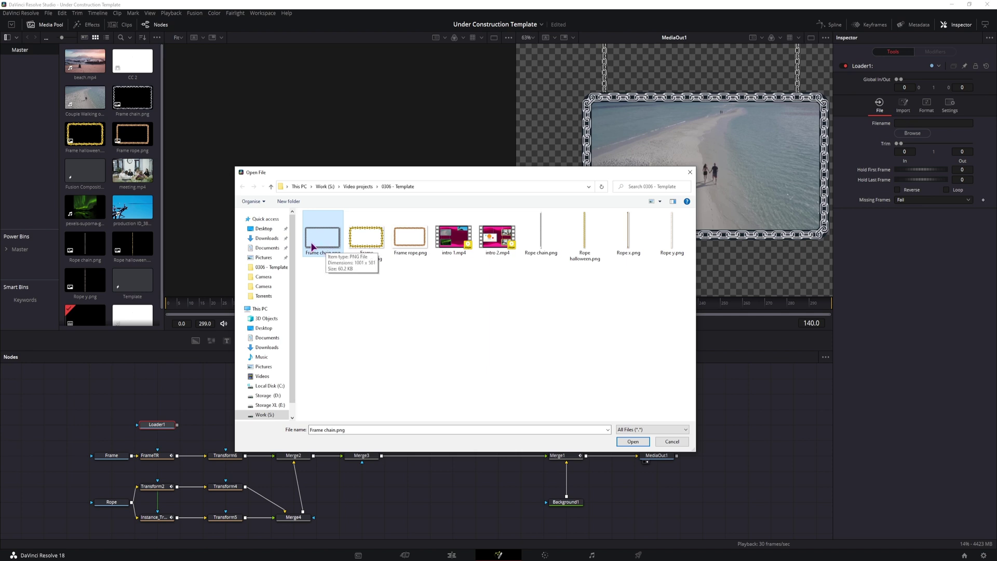
click(534, 256)
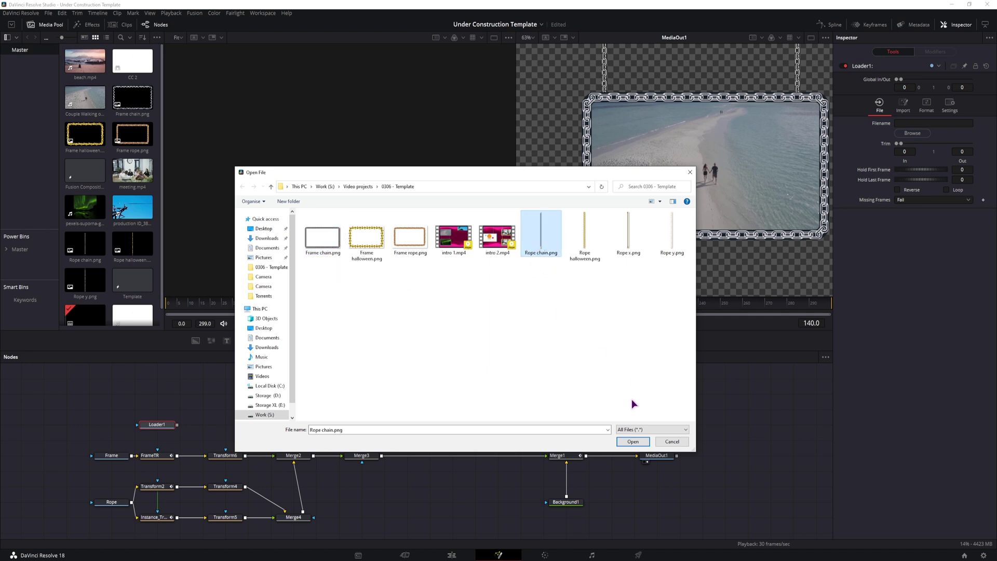
click(670, 442)
drag(165, 425, 121, 426)
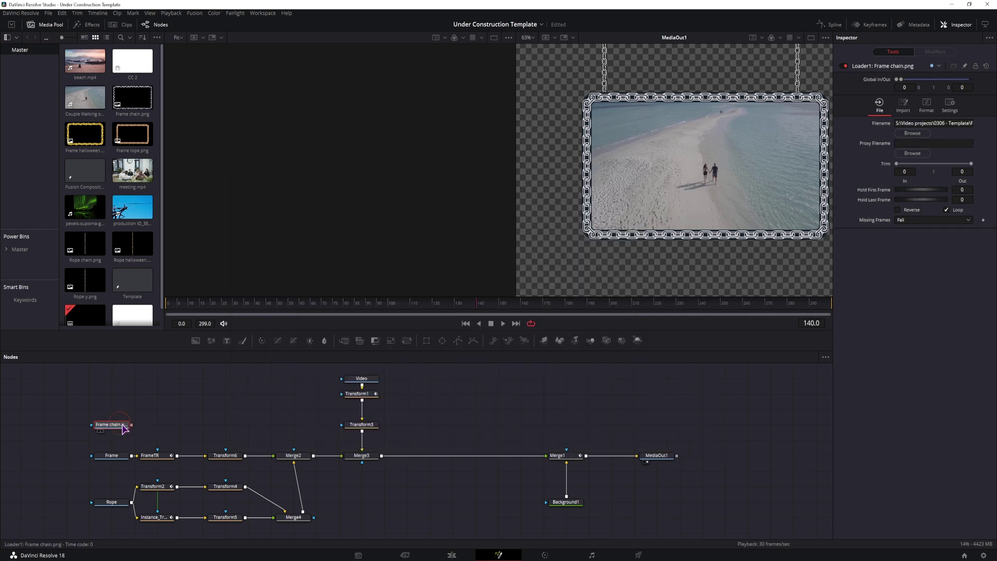
click(115, 459)
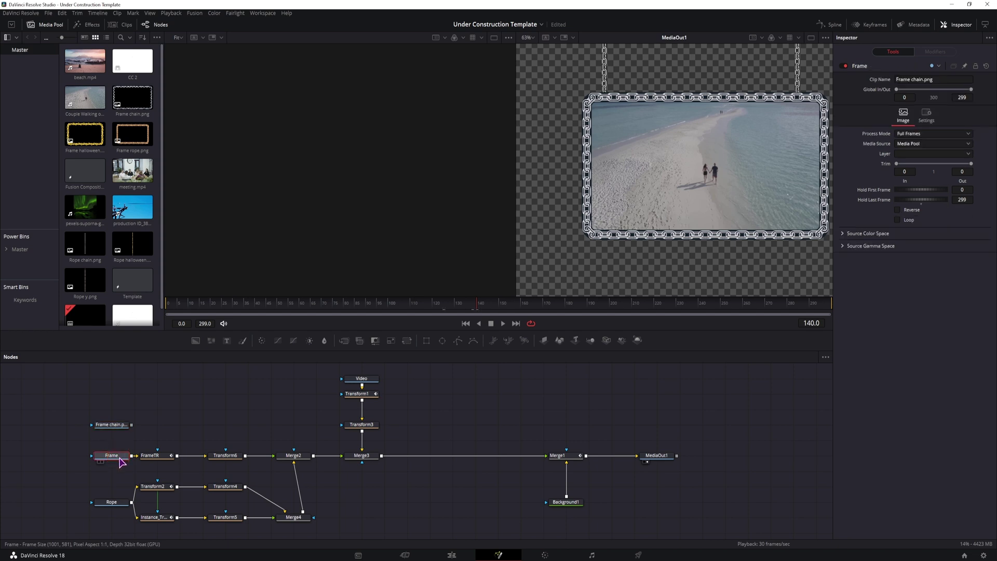
click(466, 514)
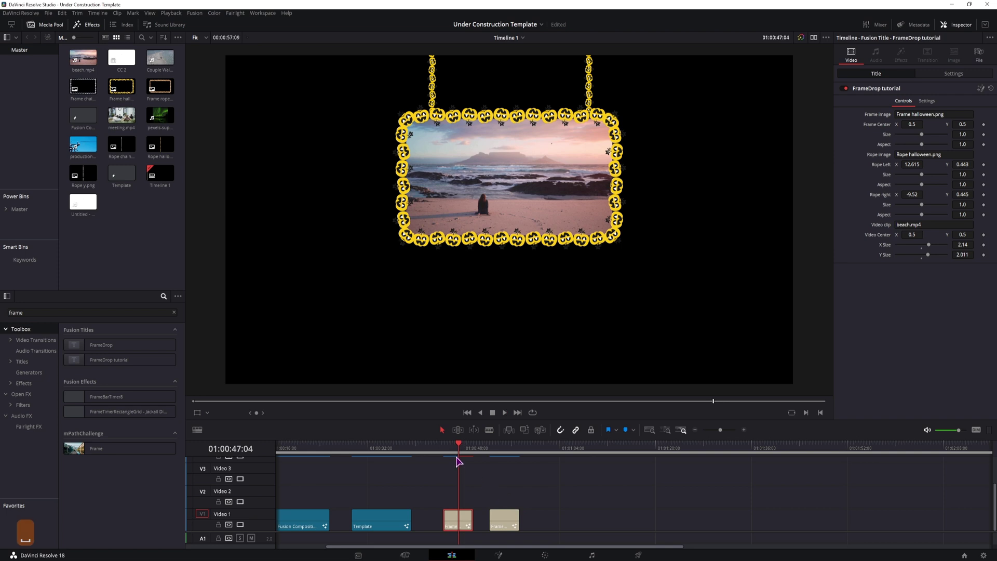
Step: Keyframe the title's Position Y rising from 0 to 75 by 01:00:45:25
click(449, 448)
click(955, 74)
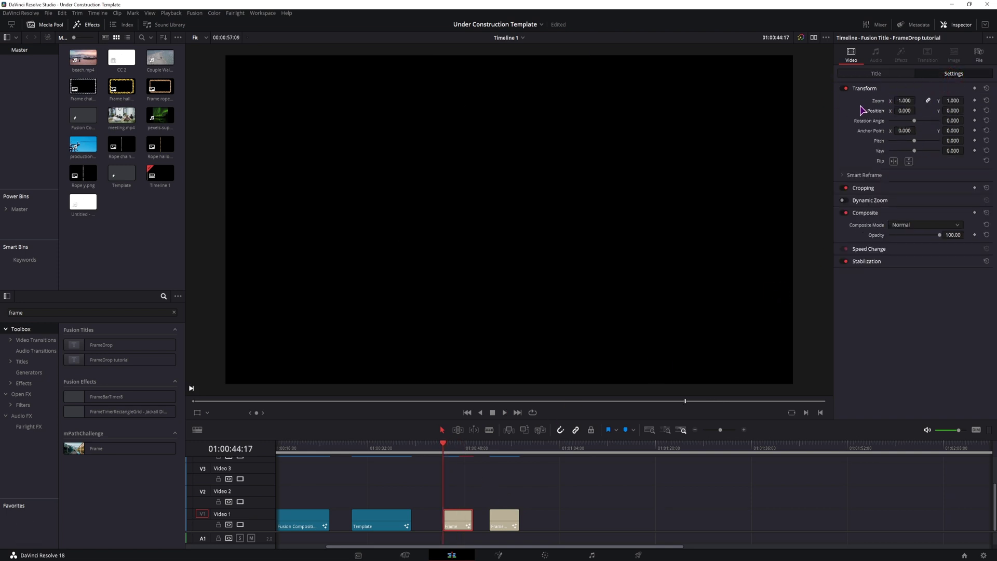
key(space)
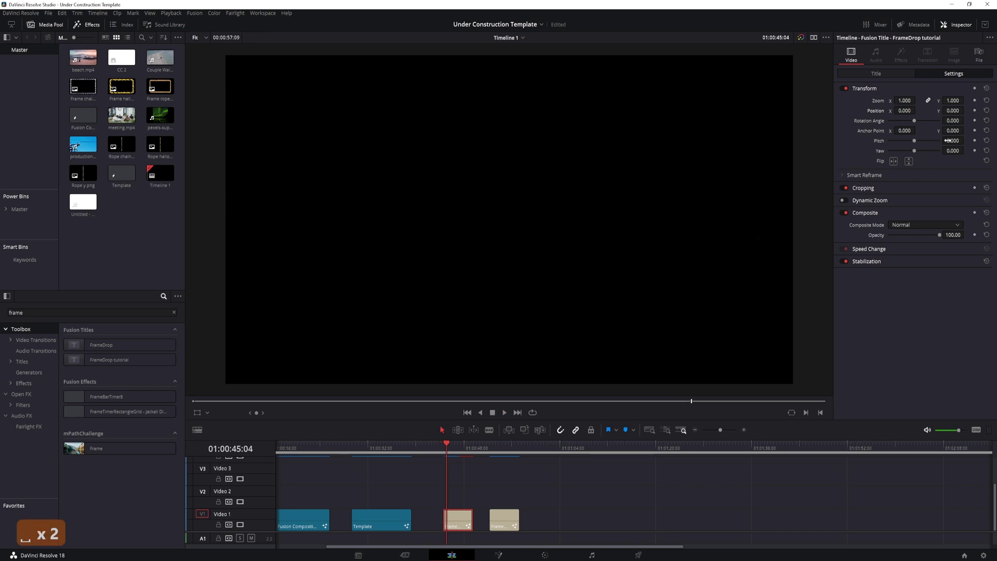
key(space)
click(975, 110)
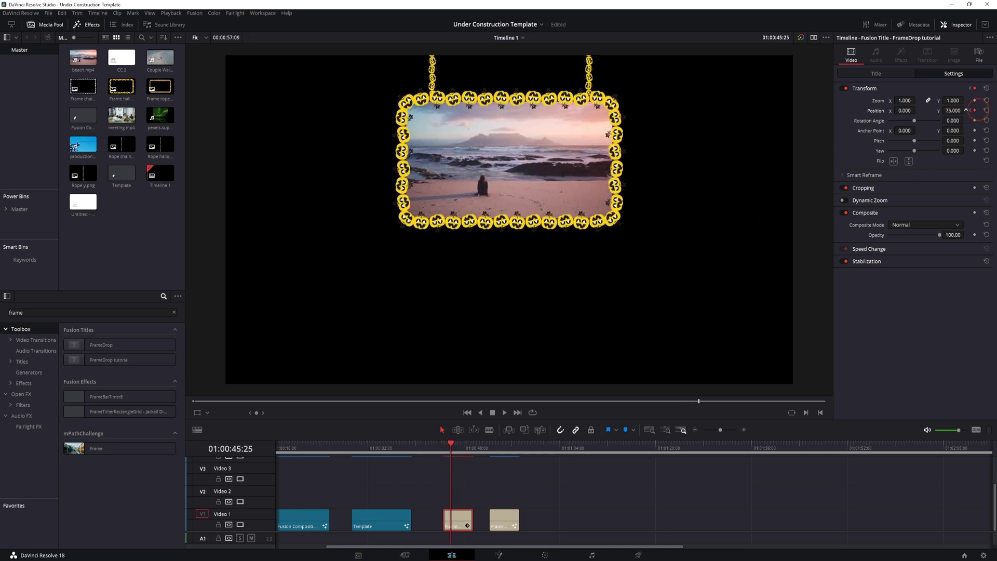
drag(451, 448, 448, 451)
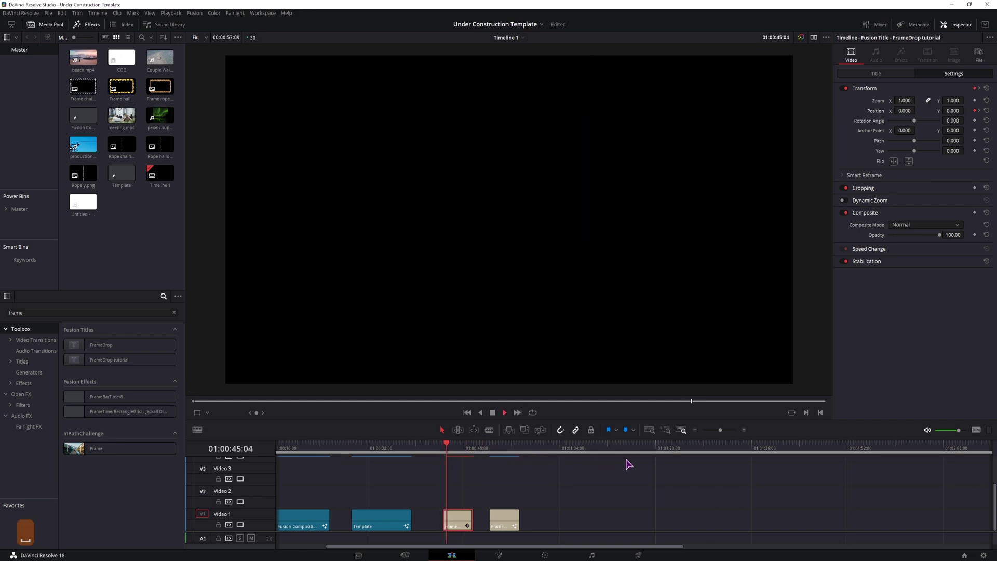